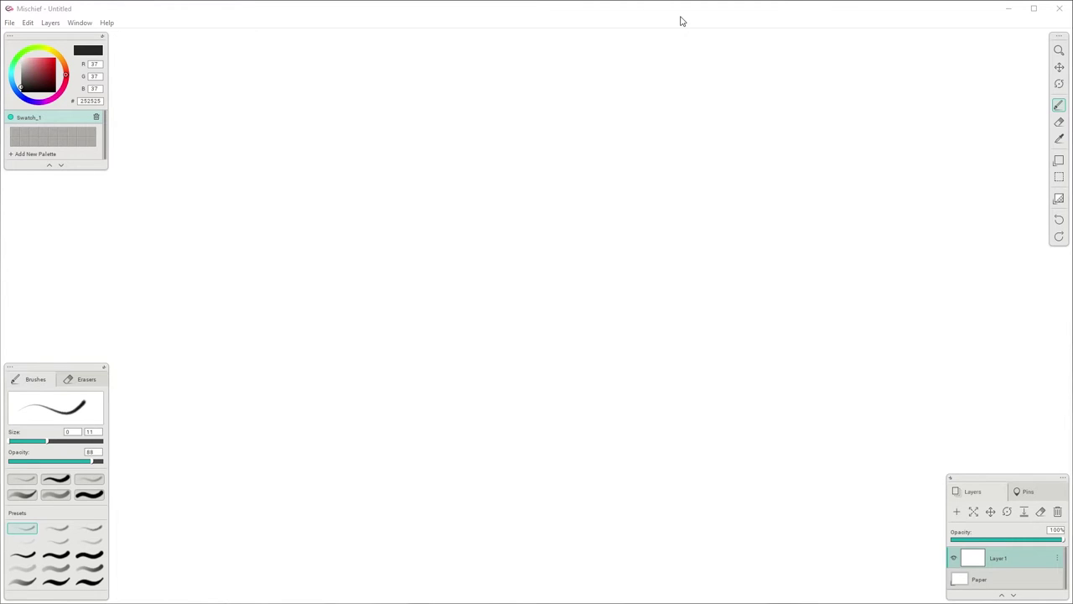
Sketch and discard looping, oval, arc and thin diagonal test strokes on the canvas
{"action": "left_click", "coordinate": [682, 20]}
{"action": "left_click", "coordinate": [777, 23]}
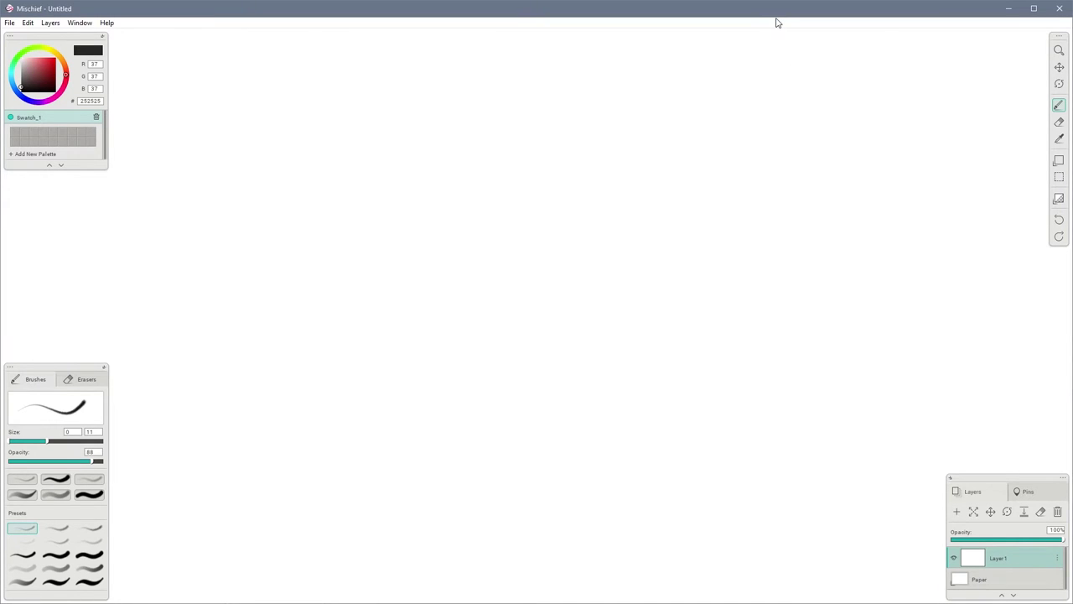
{"action": "mouse_move", "coordinate": [590, 236]}
{"action": "left_mouse_down"}
{"action": "mouse_move", "coordinate": [537, 391]}
{"action": "mouse_move", "coordinate": [606, 404]}
{"action": "left_mouse_up"}
{"action": "left_click_drag", "start_coordinate": [677, 408], "coordinate": [822, 404]}
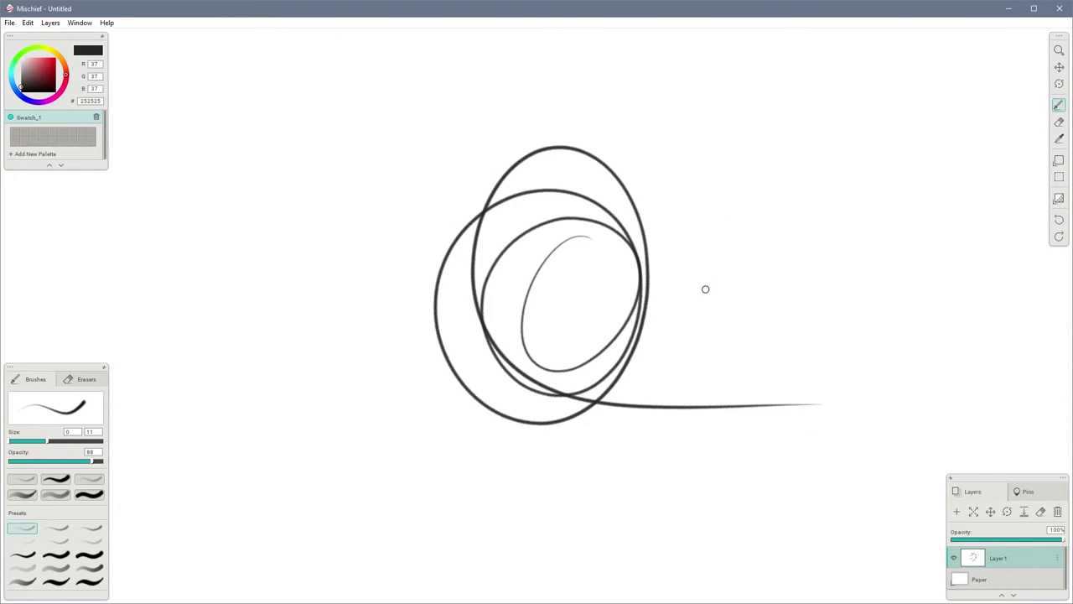
{"action": "key", "text": "ctrl+z"}
{"action": "mouse_move", "coordinate": [678, 222]}
{"action": "left_mouse_down"}
{"action": "mouse_move", "coordinate": [616, 223]}
{"action": "mouse_move", "coordinate": [694, 267]}
{"action": "mouse_move", "coordinate": [535, 417]}
{"action": "left_mouse_up"}
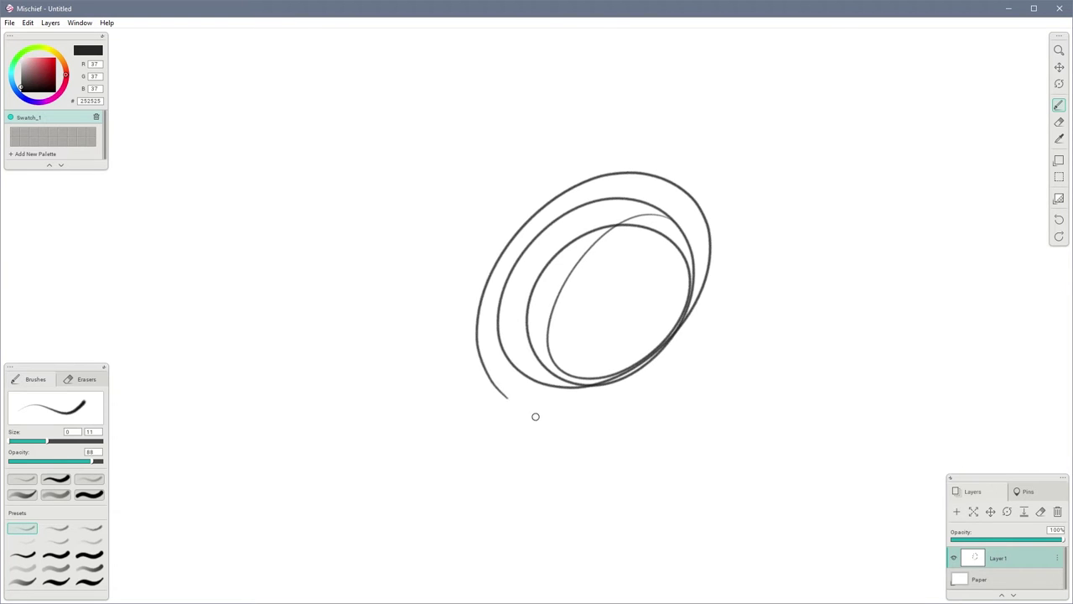
{"action": "key", "text": "ctrl+z"}
{"action": "mouse_move", "coordinate": [554, 186]}
{"action": "left_mouse_down"}
{"action": "mouse_move", "coordinate": [661, 229]}
{"action": "mouse_move", "coordinate": [556, 354]}
{"action": "mouse_move", "coordinate": [715, 300]}
{"action": "left_mouse_up"}
{"action": "key", "text": "ctrl+z"}
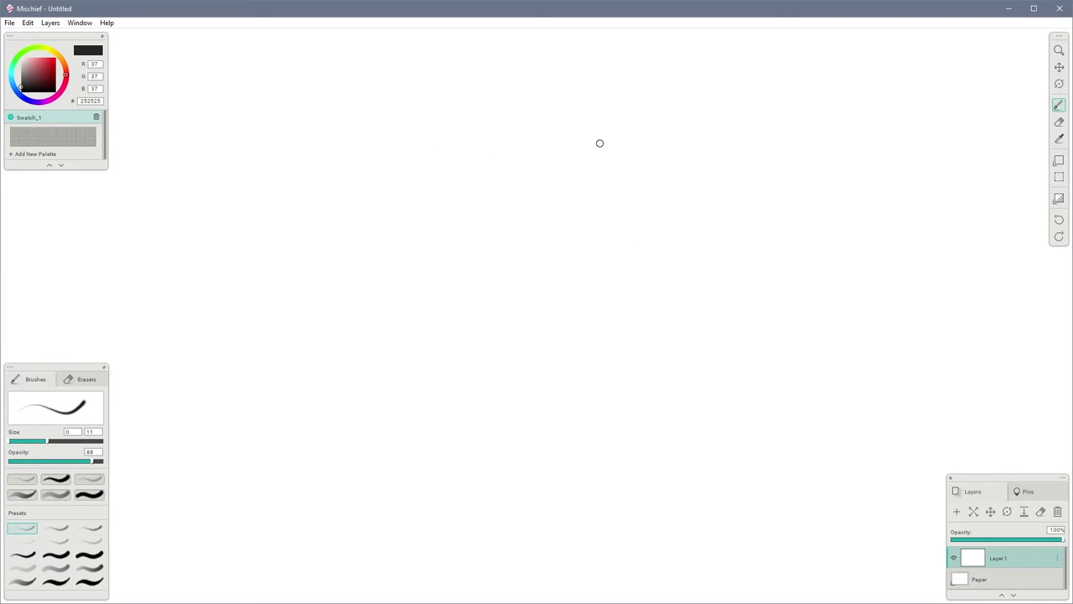
{"action": "left_click_drag", "start_coordinate": [602, 139], "coordinate": [480, 340]}
{"action": "mouse_move", "coordinate": [622, 126]}
{"action": "left_mouse_down"}
{"action": "mouse_move", "coordinate": [470, 361]}
{"action": "mouse_move", "coordinate": [690, 107]}
{"action": "left_mouse_up"}
{"action": "key", "text": "Delete"}
Draw and delete more diagonal, arc and zigzag test strokes, leaving the canvas blank
{"action": "mouse_move", "coordinate": [592, 194]}
{"action": "left_mouse_down"}
{"action": "mouse_move", "coordinate": [624, 176]}
{"action": "mouse_move", "coordinate": [527, 293]}
{"action": "left_mouse_up"}
{"action": "mouse_move", "coordinate": [566, 251]}
{"action": "left_mouse_down"}
{"action": "mouse_move", "coordinate": [623, 176]}
{"action": "mouse_move", "coordinate": [509, 315]}
{"action": "left_mouse_up"}
{"action": "mouse_move", "coordinate": [631, 163]}
{"action": "left_mouse_down"}
{"action": "mouse_move", "coordinate": [497, 353]}
{"action": "mouse_move", "coordinate": [685, 131]}
{"action": "left_mouse_up"}
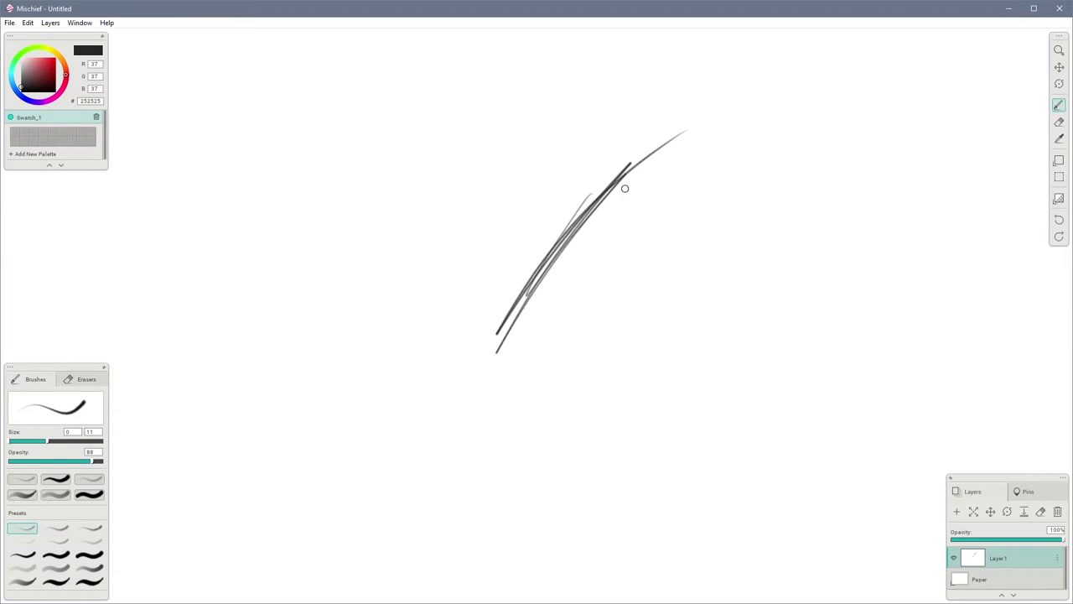
{"action": "key", "text": "Delete"}
{"action": "mouse_move", "coordinate": [592, 192]}
{"action": "left_mouse_down"}
{"action": "mouse_move", "coordinate": [504, 340]}
{"action": "mouse_move", "coordinate": [621, 152]}
{"action": "left_mouse_up"}
{"action": "mouse_move", "coordinate": [618, 151]}
{"action": "left_mouse_down"}
{"action": "mouse_move", "coordinate": [482, 384]}
{"action": "mouse_move", "coordinate": [530, 275]}
{"action": "left_mouse_up"}
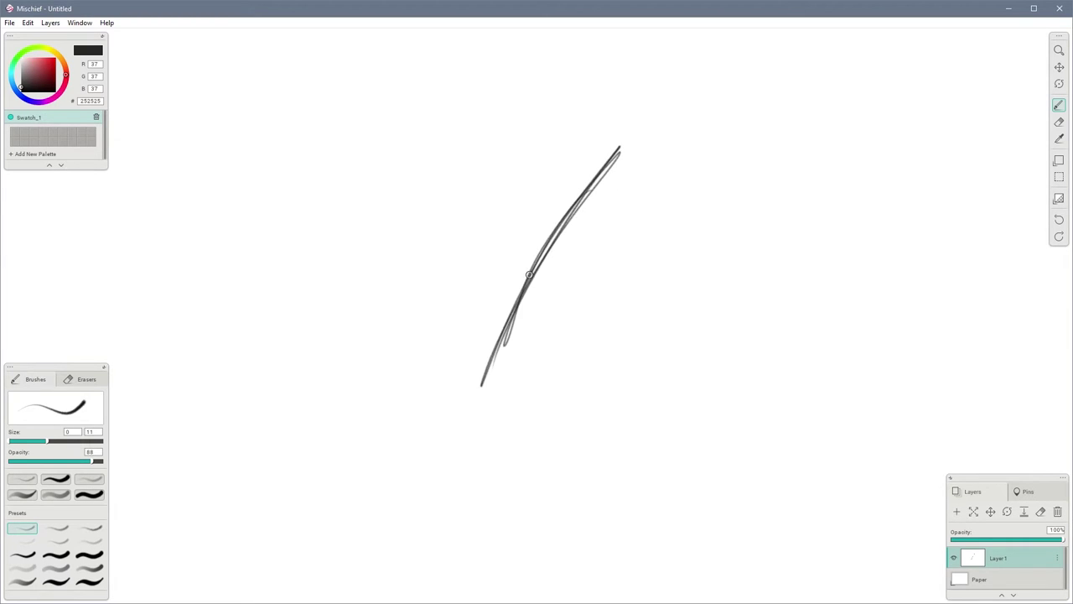
{"action": "key", "text": "Delete"}
{"action": "mouse_move", "coordinate": [599, 160]}
{"action": "left_mouse_down"}
{"action": "mouse_move", "coordinate": [557, 178]}
{"action": "mouse_move", "coordinate": [470, 431]}
{"action": "mouse_move", "coordinate": [567, 175]}
{"action": "mouse_move", "coordinate": [448, 457]}
{"action": "left_mouse_up"}
{"action": "key", "text": "Delete"}
{"action": "key", "text": "Delete"}
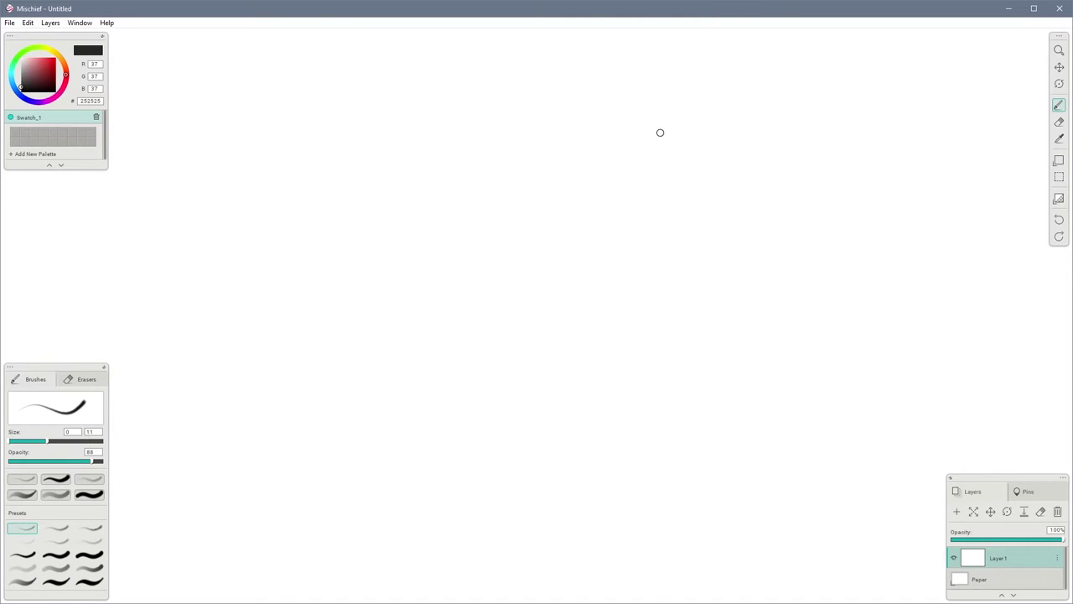
{"action": "mouse_move", "coordinate": [613, 169]}
{"action": "left_mouse_down"}
{"action": "mouse_move", "coordinate": [494, 395]}
{"action": "mouse_move", "coordinate": [596, 479]}
{"action": "mouse_move", "coordinate": [320, 237]}
{"action": "mouse_move", "coordinate": [592, 408]}
{"action": "mouse_move", "coordinate": [455, 347]}
{"action": "mouse_move", "coordinate": [431, 383]}
{"action": "left_mouse_up"}
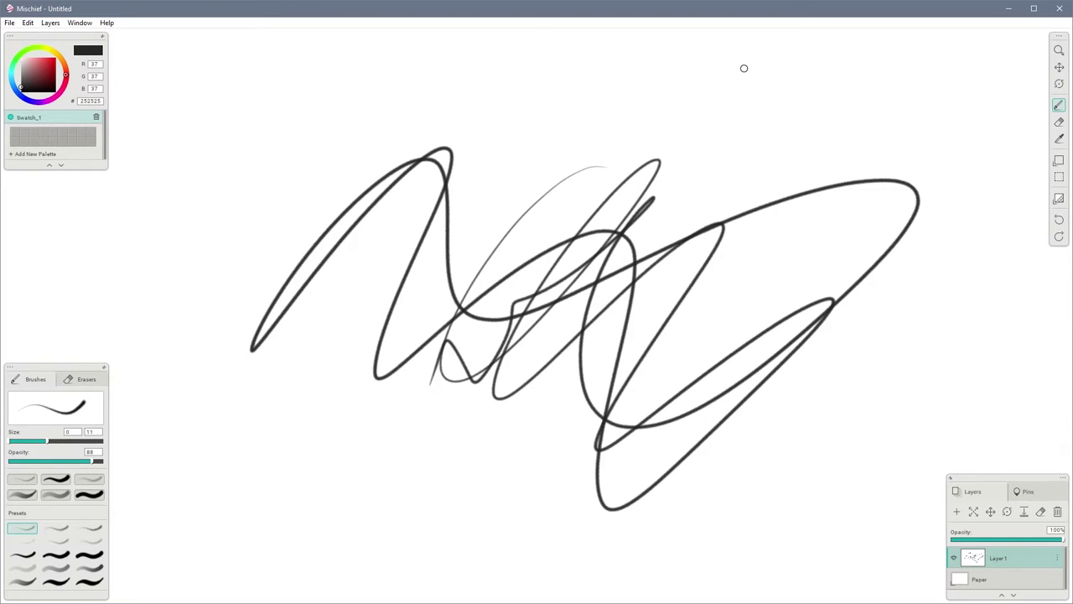
{"action": "key", "text": "Delete"}
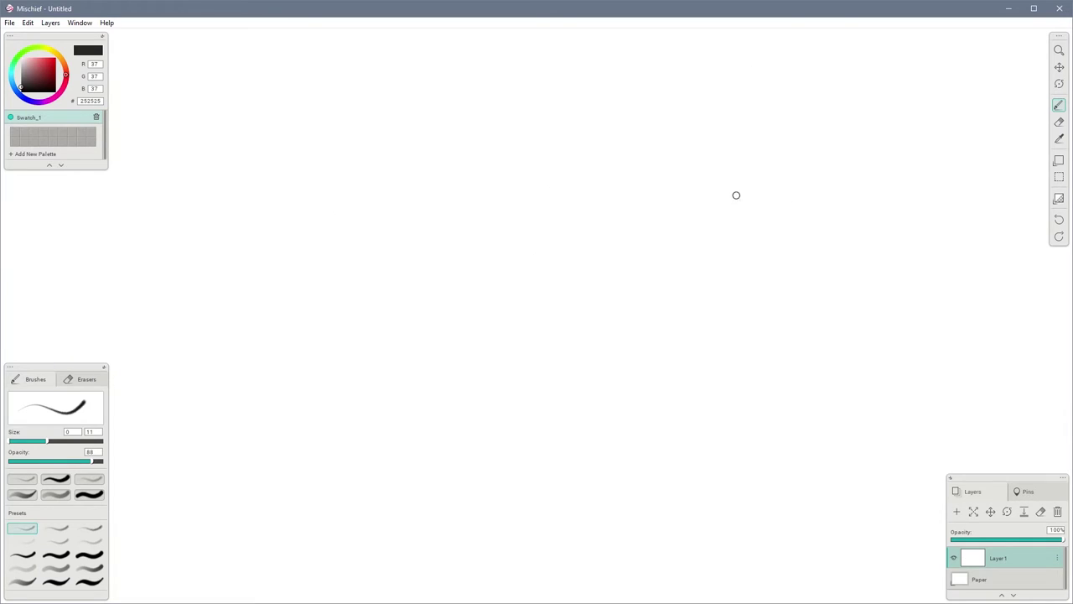
Draw a long wavy stroke and a curved loop, then add a small zigzag up close
{"action": "mouse_move", "coordinate": [704, 209]}
{"action": "left_mouse_down"}
{"action": "mouse_move", "coordinate": [500, 189]}
{"action": "mouse_move", "coordinate": [356, 229]}
{"action": "mouse_move", "coordinate": [760, 234]}
{"action": "mouse_move", "coordinate": [668, 192]}
{"action": "mouse_move", "coordinate": [475, 369]}
{"action": "left_mouse_up"}
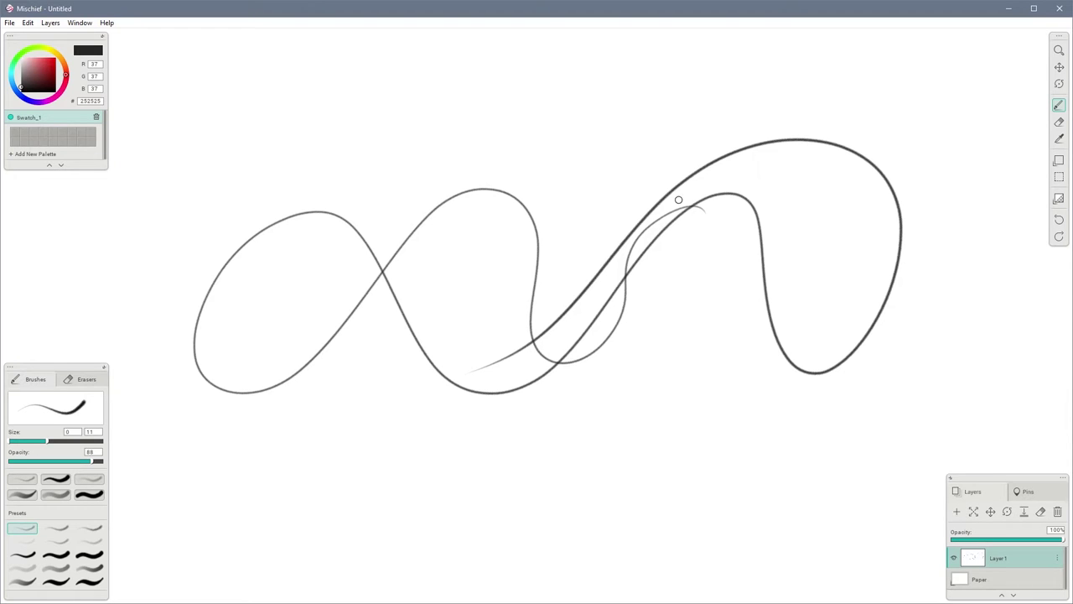
{"action": "mouse_move", "coordinate": [644, 161]}
{"action": "left_mouse_down"}
{"action": "mouse_move", "coordinate": [638, 126]}
{"action": "mouse_move", "coordinate": [546, 307]}
{"action": "mouse_move", "coordinate": [578, 232]}
{"action": "mouse_move", "coordinate": [678, 202]}
{"action": "mouse_move", "coordinate": [716, 204]}
{"action": "left_mouse_up"}
{"action": "key", "text": "z"}
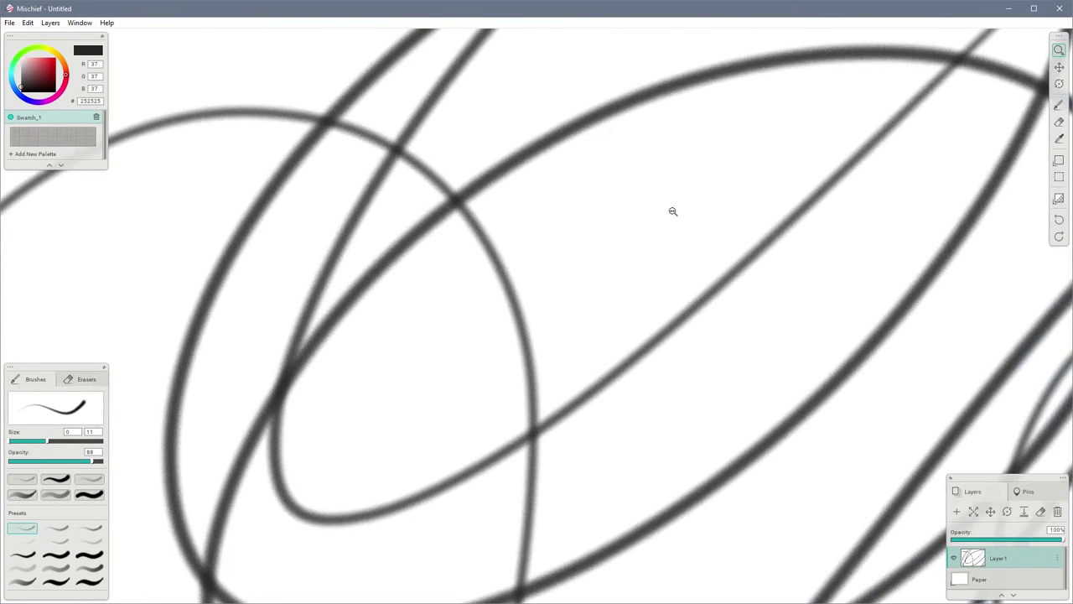
{"action": "key", "text": "b"}
{"action": "mouse_move", "coordinate": [664, 175]}
{"action": "left_mouse_down"}
{"action": "mouse_move", "coordinate": [576, 277]}
{"action": "mouse_move", "coordinate": [580, 323]}
{"action": "mouse_move", "coordinate": [540, 360]}
{"action": "left_mouse_up"}
Zoom the view back out to see the whole drawing, returning to the Brush
{"action": "key", "text": "z"}
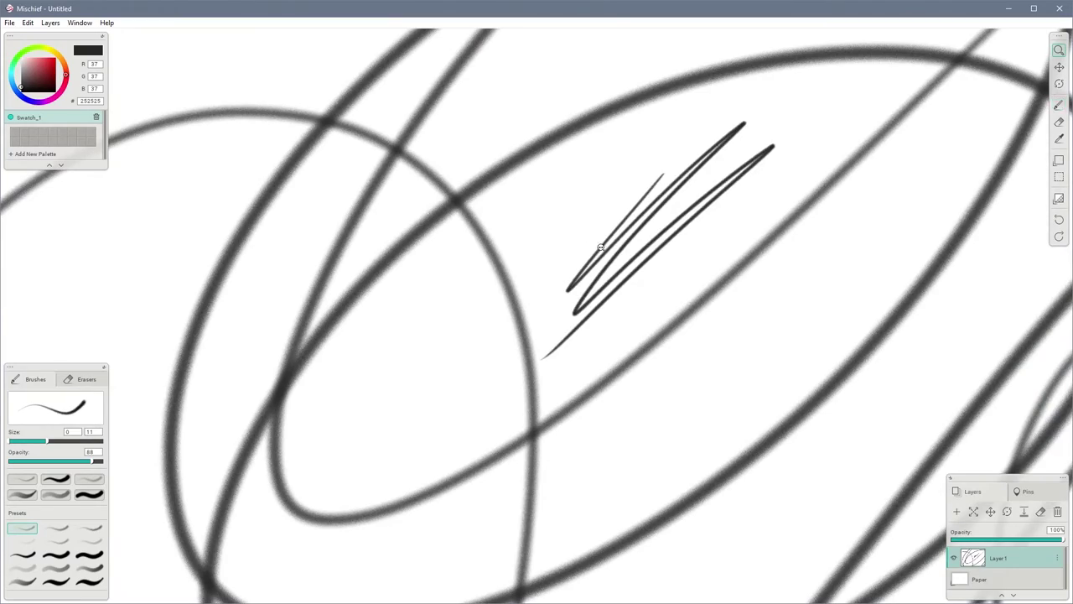
{"action": "mouse_move", "coordinate": [464, 317]}
{"action": "left_mouse_down"}
{"action": "mouse_move", "coordinate": [418, 310]}
{"action": "mouse_move", "coordinate": [434, 297]}
{"action": "mouse_move", "coordinate": [531, 309]}
{"action": "mouse_move", "coordinate": [525, 287]}
{"action": "left_mouse_up"}
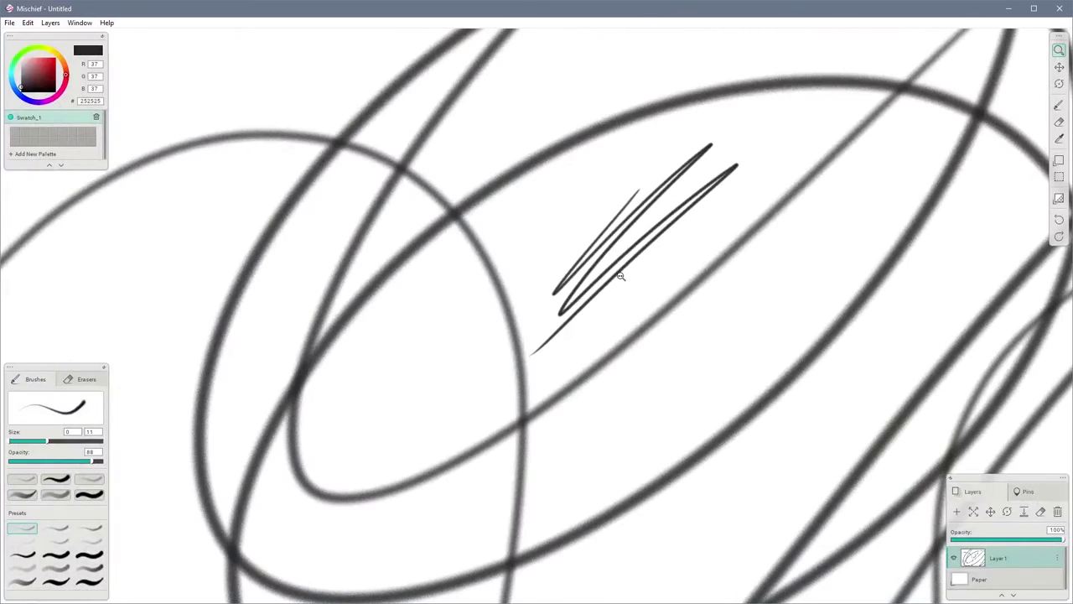
{"action": "key", "text": "b"}
{"action": "key", "text": "z"}
{"action": "mouse_move", "coordinate": [768, 297]}
{"action": "left_mouse_down"}
{"action": "mouse_move", "coordinate": [582, 278]}
{"action": "mouse_move", "coordinate": [731, 280]}
{"action": "mouse_move", "coordinate": [755, 286]}
{"action": "mouse_move", "coordinate": [396, 265]}
{"action": "mouse_move", "coordinate": [512, 309]}
{"action": "mouse_move", "coordinate": [891, 296]}
{"action": "mouse_move", "coordinate": [678, 290]}
{"action": "mouse_move", "coordinate": [659, 305]}
{"action": "mouse_move", "coordinate": [618, 290]}
{"action": "mouse_move", "coordinate": [322, 315]}
{"action": "mouse_move", "coordinate": [678, 300]}
{"action": "mouse_move", "coordinate": [529, 311]}
{"action": "mouse_move", "coordinate": [608, 316]}
{"action": "left_mouse_up"}
{"action": "key", "text": "b"}
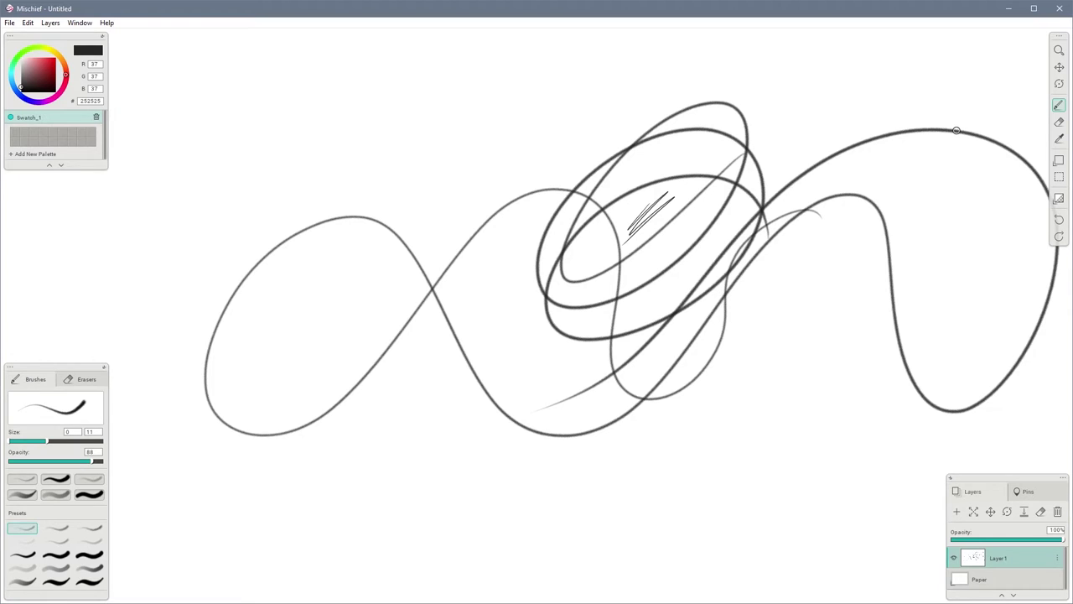
{"action": "left_click", "coordinate": [51, 26]}
{"action": "mouse_move", "coordinate": [30, 26]}
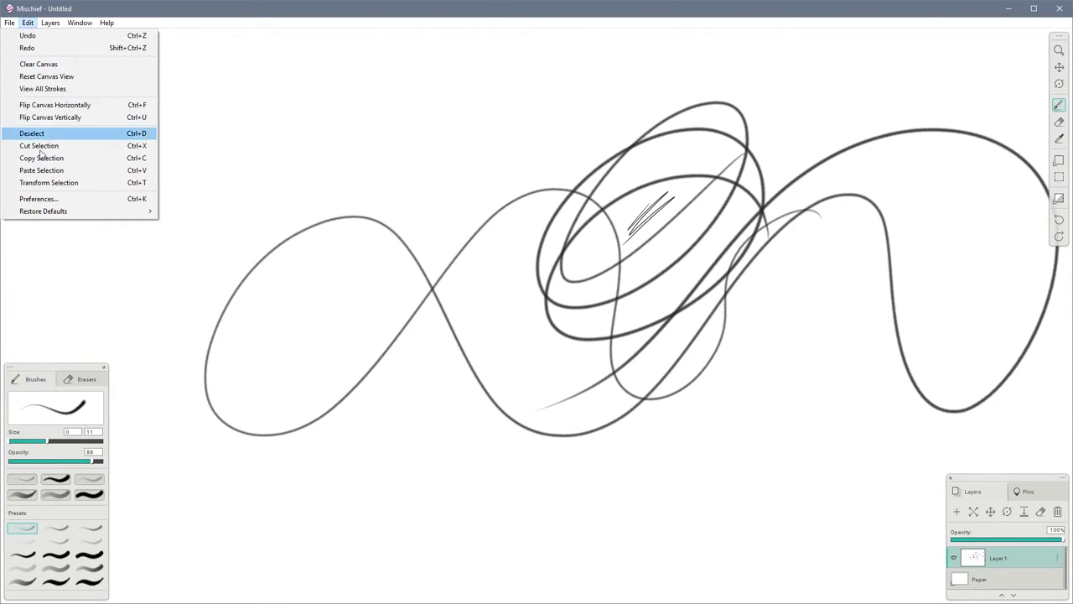
{"action": "left_click", "coordinate": [55, 200]}
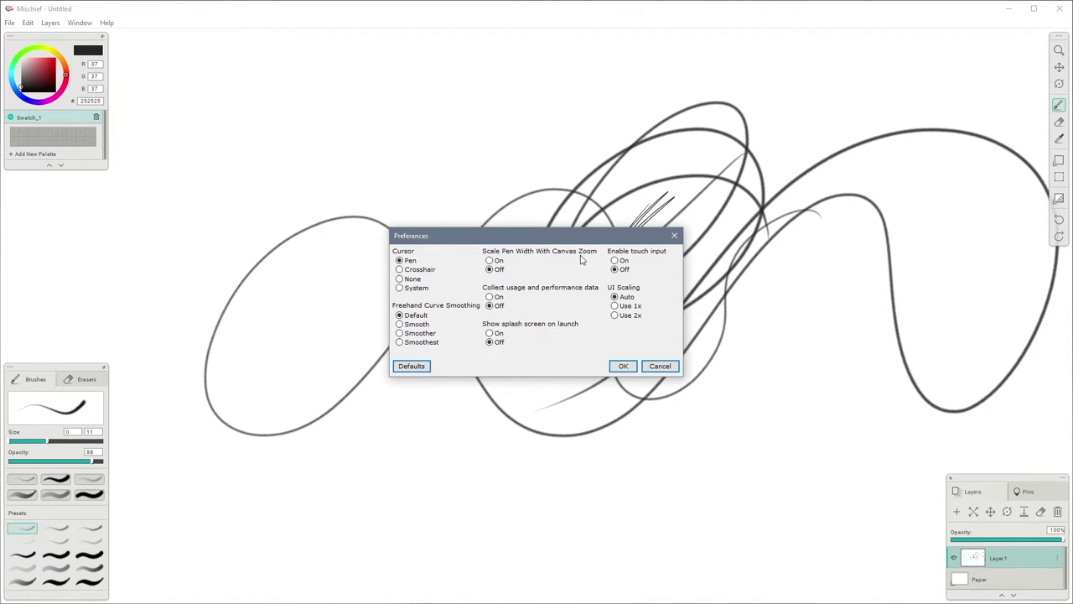
{"action": "left_click", "coordinate": [621, 367]}
Add a dark zigzag, a thin stroke, a large left loop and a lower-right zigzag
{"action": "mouse_move", "coordinate": [517, 402]}
{"action": "left_mouse_down"}
{"action": "mouse_move", "coordinate": [559, 354]}
{"action": "mouse_move", "coordinate": [562, 422]}
{"action": "left_mouse_up"}
{"action": "key", "text": "z"}
{"action": "mouse_move", "coordinate": [498, 364]}
{"action": "left_mouse_down"}
{"action": "mouse_move", "coordinate": [587, 352]}
{"action": "mouse_move", "coordinate": [589, 371]}
{"action": "left_mouse_up"}
{"action": "mouse_move", "coordinate": [549, 319]}
{"action": "left_mouse_down"}
{"action": "mouse_move", "coordinate": [497, 407]}
{"action": "mouse_move", "coordinate": [504, 424]}
{"action": "mouse_move", "coordinate": [485, 226]}
{"action": "mouse_move", "coordinate": [608, 204]}
{"action": "left_mouse_up"}
{"action": "mouse_move", "coordinate": [408, 274]}
{"action": "left_mouse_down"}
{"action": "mouse_move", "coordinate": [355, 319]}
{"action": "mouse_move", "coordinate": [367, 355]}
{"action": "mouse_move", "coordinate": [268, 142]}
{"action": "mouse_move", "coordinate": [547, 114]}
{"action": "mouse_move", "coordinate": [696, 84]}
{"action": "left_mouse_up"}
{"action": "mouse_move", "coordinate": [881, 348]}
{"action": "left_mouse_down"}
{"action": "mouse_move", "coordinate": [789, 448]}
{"action": "mouse_move", "coordinate": [830, 540]}
{"action": "mouse_move", "coordinate": [735, 461]}
{"action": "mouse_move", "coordinate": [735, 198]}
{"action": "mouse_move", "coordinate": [779, 105]}
{"action": "left_mouse_up"}
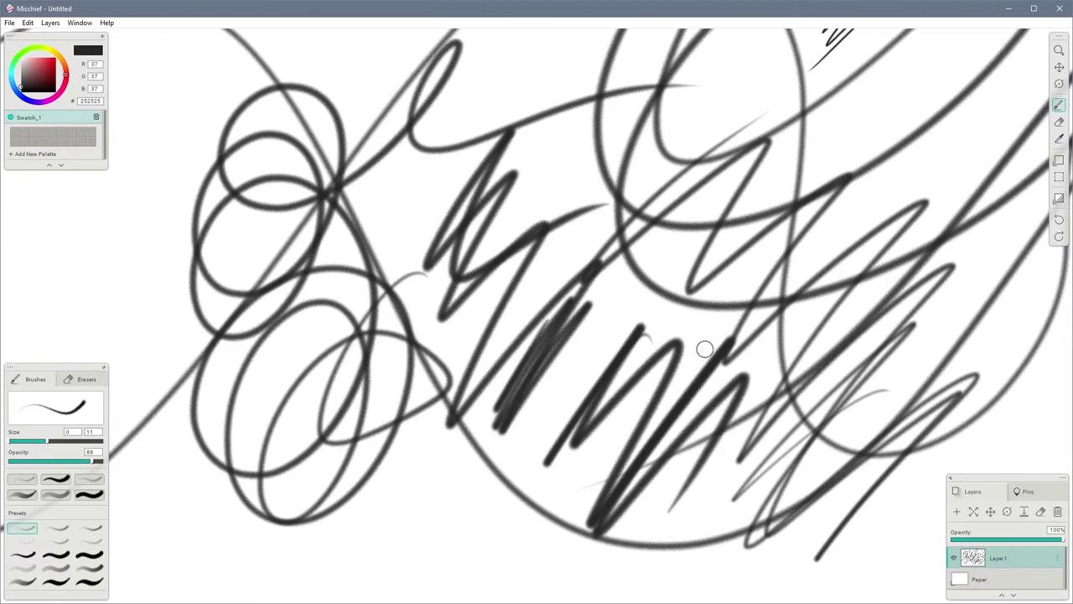
Zoom in close and paint two dark diagonal strokes
{"action": "key", "text": "z"}
{"action": "left_click_drag", "start_coordinate": [628, 319], "coordinate": [630, 376]}
{"action": "key", "text": "b"}
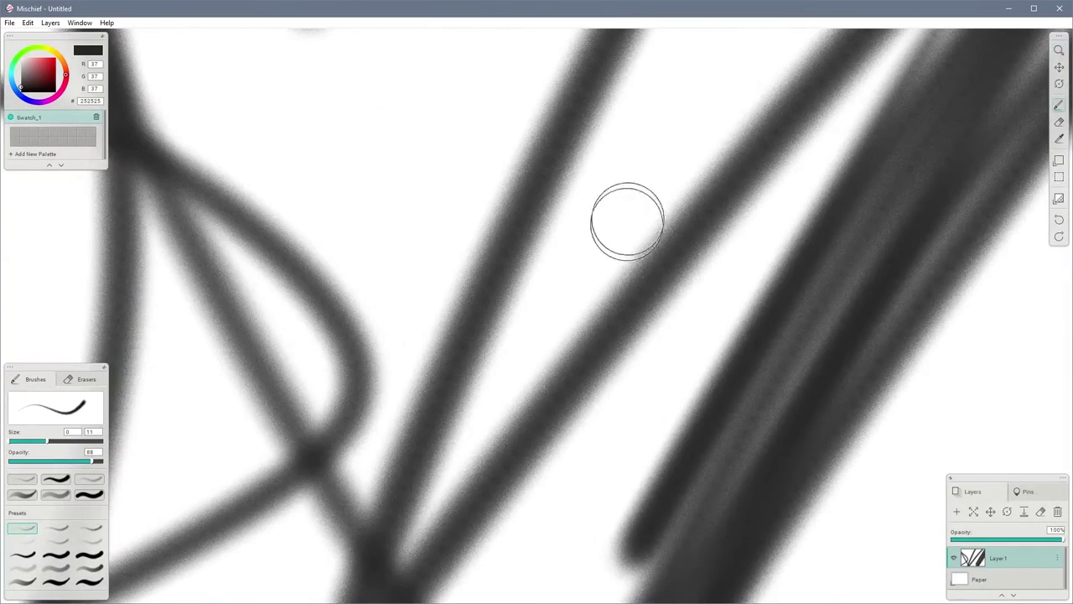
{"action": "mouse_move", "coordinate": [496, 392]}
{"action": "left_mouse_down"}
{"action": "mouse_move", "coordinate": [671, 115]}
{"action": "mouse_move", "coordinate": [736, 50]}
{"action": "left_mouse_up"}
{"action": "left_click_drag", "start_coordinate": [457, 427], "coordinate": [771, 29]}
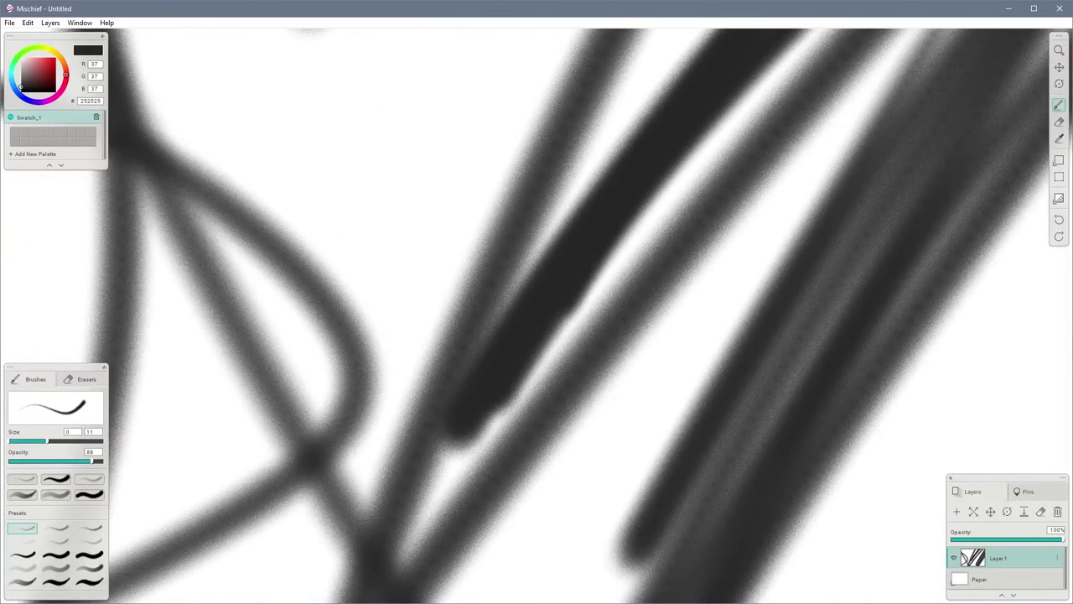
Set Scale Pen Width With Canvas Zoom to Off in Edit > Preferences
{"action": "left_click", "coordinate": [27, 23]}
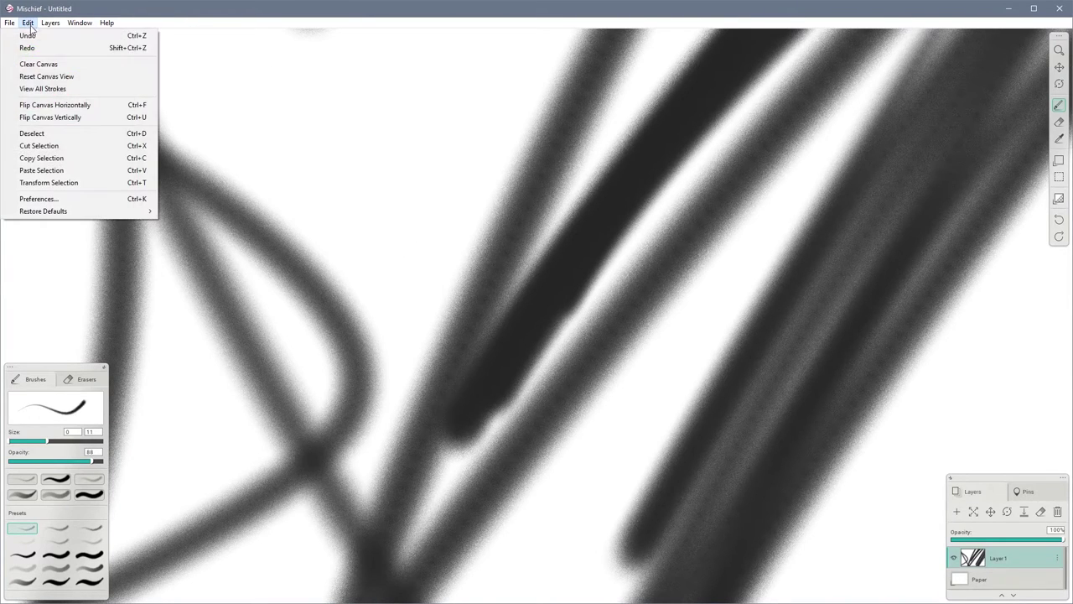
{"action": "left_click", "coordinate": [117, 199]}
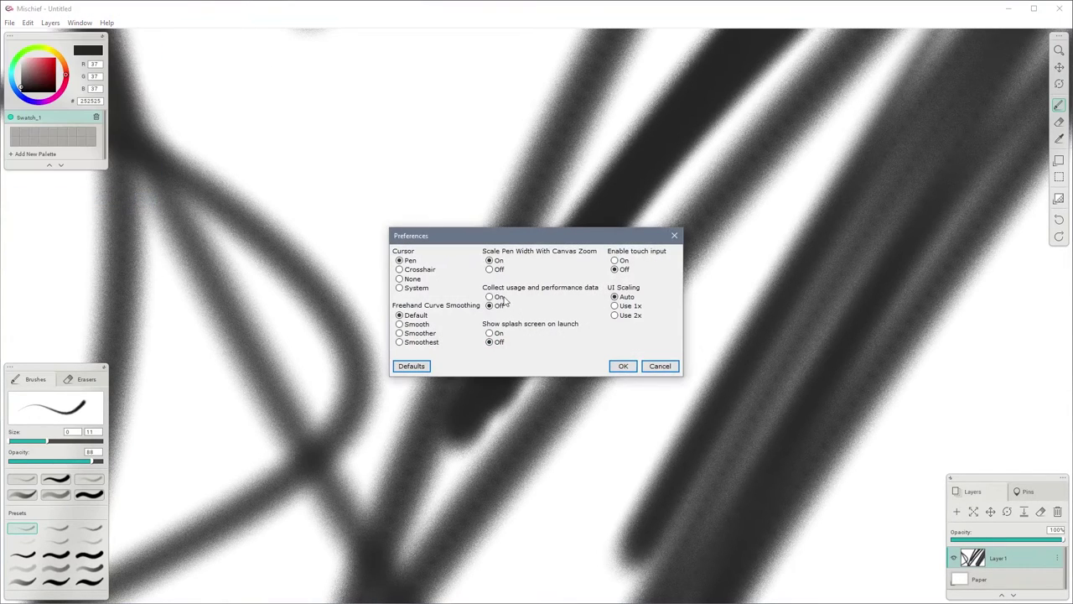
{"action": "left_click", "coordinate": [490, 269]}
{"action": "left_click", "coordinate": [623, 366]}
{"action": "scroll", "coordinate": [562, 342], "scroll_direction": "up", "scroll_amount": 3}
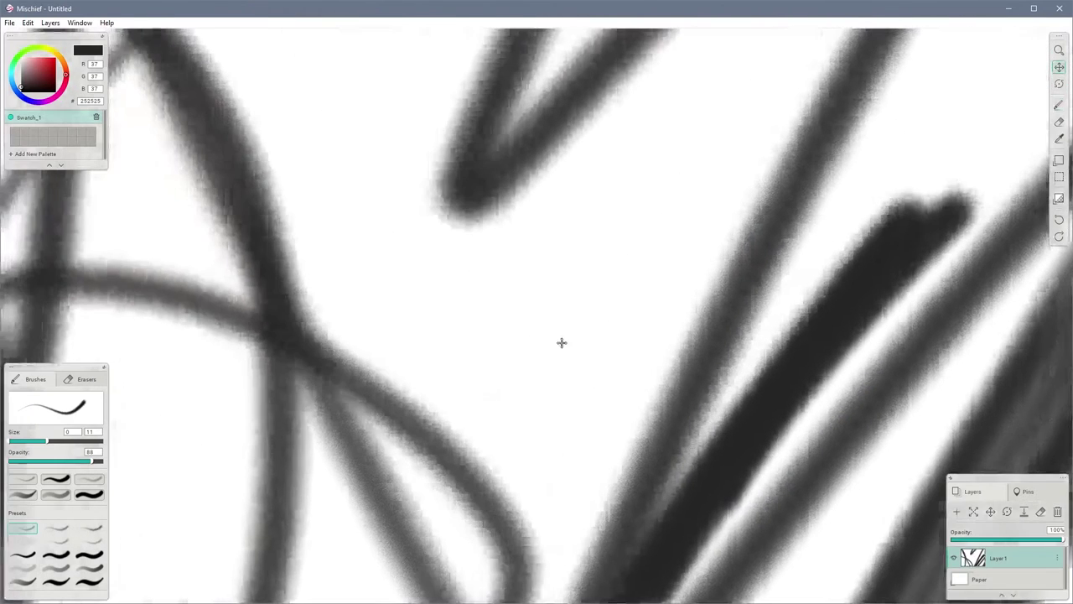
Draw thin diagonal strokes near the centre and a long stroke toward the upper right
{"action": "left_click_drag", "start_coordinate": [496, 364], "coordinate": [575, 271]}
{"action": "left_click_drag", "start_coordinate": [492, 391], "coordinate": [587, 269]}
{"action": "key", "text": "z"}
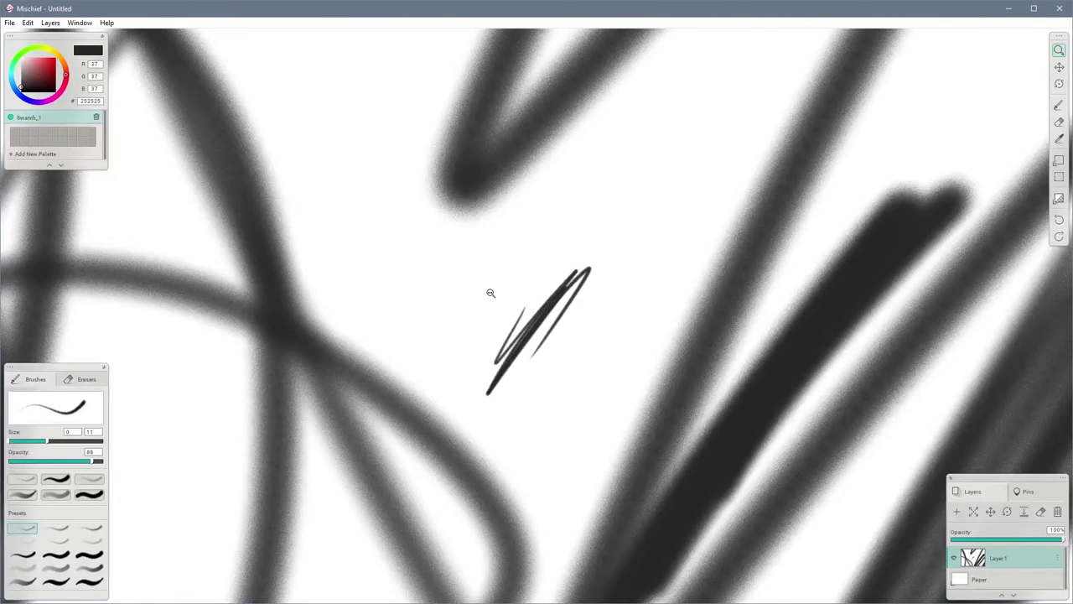
{"action": "mouse_move", "coordinate": [491, 292]}
{"action": "left_mouse_down"}
{"action": "mouse_move", "coordinate": [625, 281]}
{"action": "mouse_move", "coordinate": [597, 270]}
{"action": "mouse_move", "coordinate": [607, 264]}
{"action": "mouse_move", "coordinate": [520, 355]}
{"action": "left_mouse_up"}
{"action": "key", "text": "b"}
{"action": "mouse_move", "coordinate": [632, 210]}
{"action": "left_mouse_down"}
{"action": "mouse_move", "coordinate": [475, 408]}
{"action": "mouse_move", "coordinate": [659, 192]}
{"action": "left_mouse_up"}
{"action": "left_click_drag", "start_coordinate": [483, 419], "coordinate": [708, 158]}
{"action": "mouse_move", "coordinate": [468, 446]}
{"action": "left_mouse_down"}
{"action": "mouse_move", "coordinate": [759, 137]}
{"action": "mouse_move", "coordinate": [868, 77]}
{"action": "left_mouse_up"}
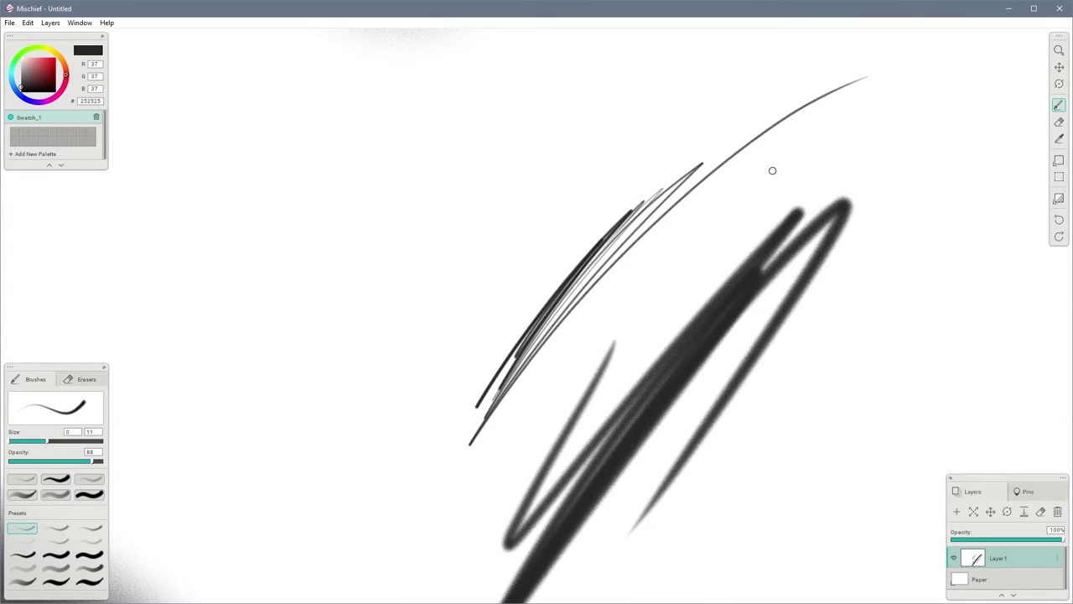
Zoom out to compare widths, adding a small loop, a short inner stroke and thin diagonals
{"action": "key", "text": "z"}
{"action": "mouse_move", "coordinate": [819, 372]}
{"action": "left_mouse_down"}
{"action": "mouse_move", "coordinate": [672, 346]}
{"action": "mouse_move", "coordinate": [880, 352]}
{"action": "left_mouse_up"}
{"action": "key", "text": "b"}
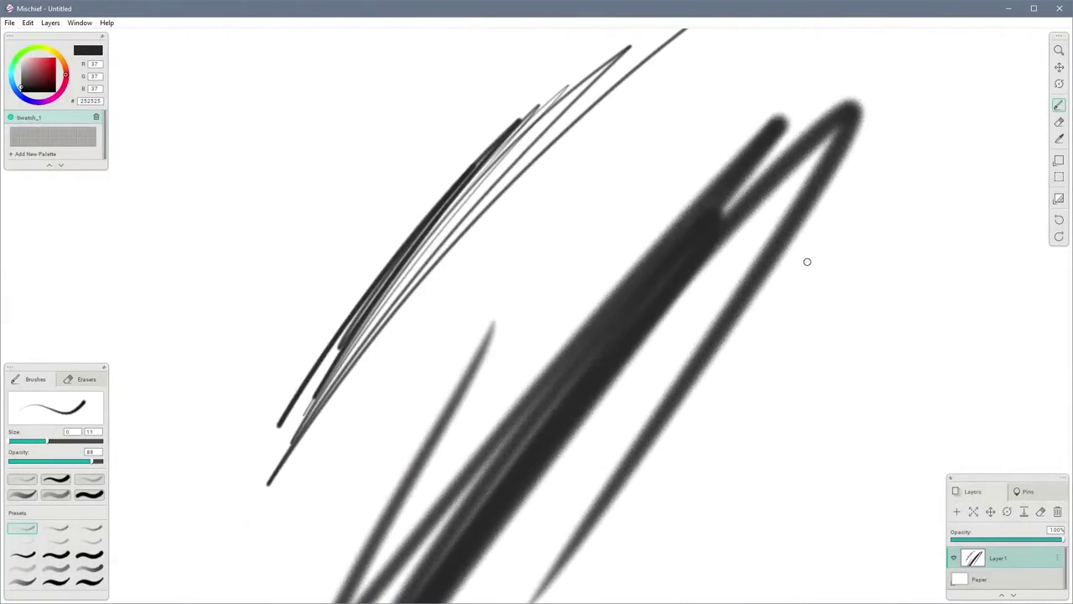
{"action": "mouse_move", "coordinate": [812, 264]}
{"action": "left_mouse_down"}
{"action": "mouse_move", "coordinate": [778, 335]}
{"action": "mouse_move", "coordinate": [877, 290]}
{"action": "left_mouse_up"}
{"action": "key", "text": "z"}
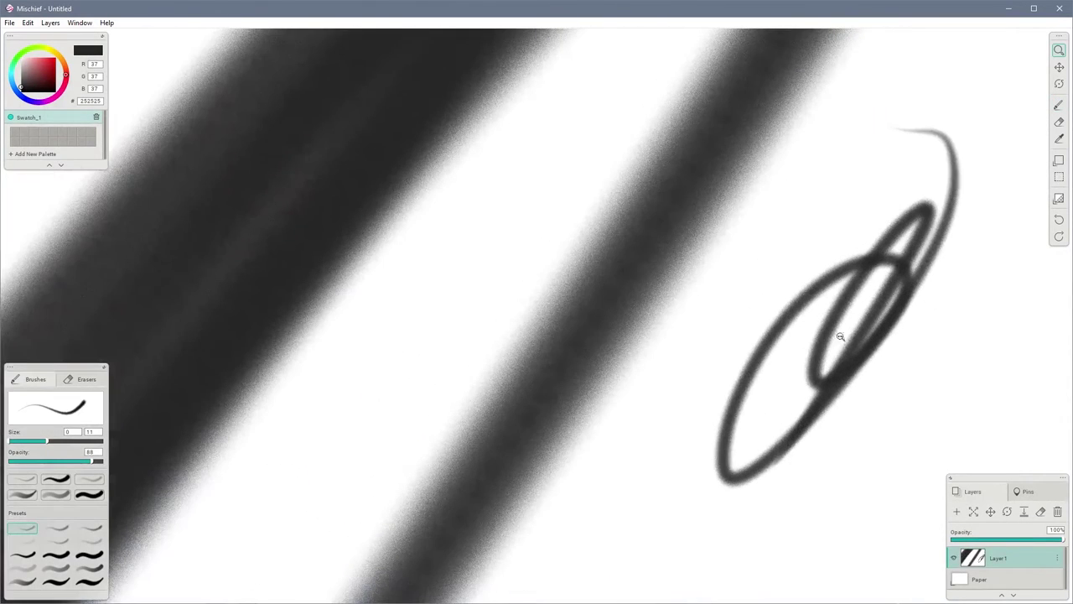
{"action": "key", "text": "b"}
{"action": "mouse_move", "coordinate": [761, 411]}
{"action": "left_mouse_down"}
{"action": "mouse_move", "coordinate": [806, 353]}
{"action": "mouse_move", "coordinate": [734, 323]}
{"action": "mouse_move", "coordinate": [881, 326]}
{"action": "mouse_move", "coordinate": [587, 237]}
{"action": "mouse_move", "coordinate": [545, 337]}
{"action": "left_mouse_up"}
{"action": "key", "text": "z"}
{"action": "key", "text": "b"}
{"action": "mouse_move", "coordinate": [642, 236]}
{"action": "left_mouse_down"}
{"action": "mouse_move", "coordinate": [522, 379]}
{"action": "mouse_move", "coordinate": [735, 159]}
{"action": "left_mouse_up"}
Rescale the view and pan the drawing left to compare stroke widths
{"action": "key", "text": "z"}
{"action": "mouse_move", "coordinate": [841, 367]}
{"action": "left_mouse_down"}
{"action": "mouse_move", "coordinate": [900, 326]}
{"action": "mouse_move", "coordinate": [598, 311]}
{"action": "mouse_move", "coordinate": [431, 328]}
{"action": "mouse_move", "coordinate": [168, 329]}
{"action": "mouse_move", "coordinate": [185, 329]}
{"action": "left_mouse_up"}
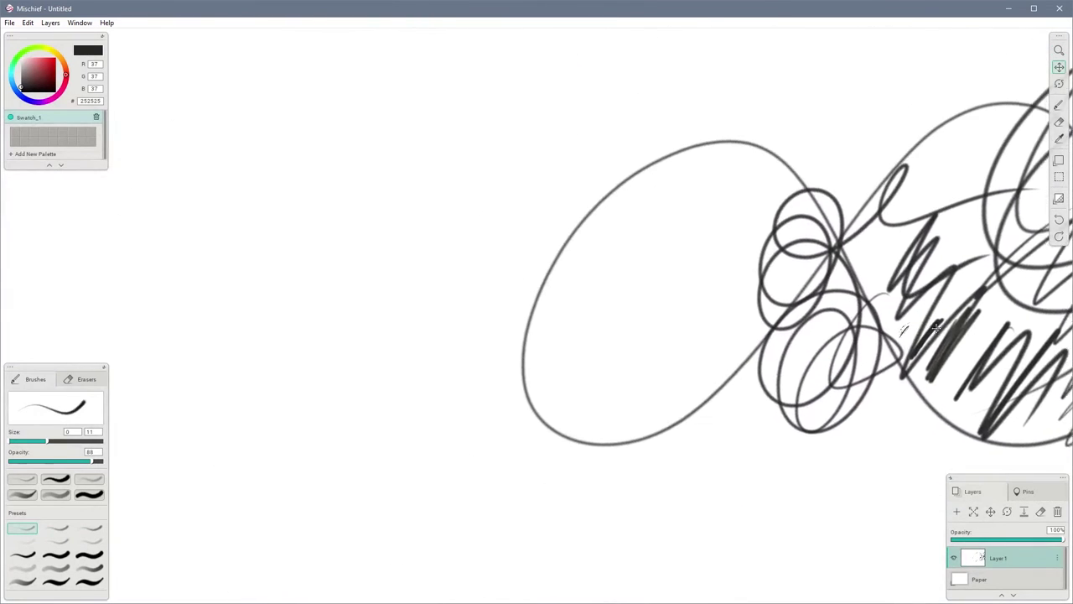
{"action": "key", "text": "h"}
{"action": "left_click_drag", "start_coordinate": [943, 339], "coordinate": [527, 401]}
{"action": "key", "text": "z"}
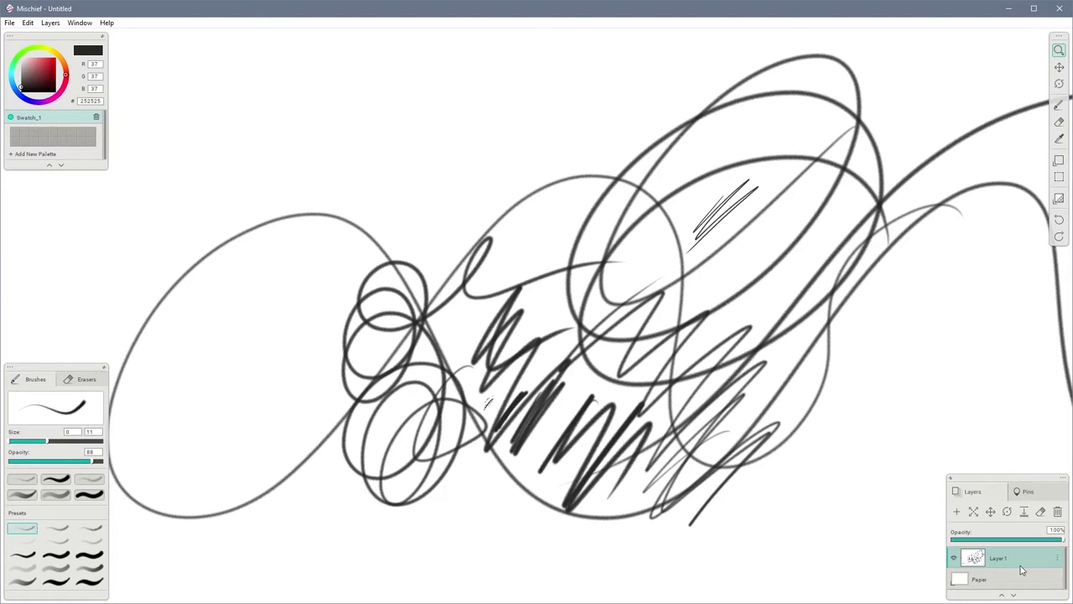
Add Layers 2 through 6, then merge Layer 6 down into Layer 5
{"action": "left_click", "coordinate": [957, 511]}
{"action": "left_click", "coordinate": [957, 491]}
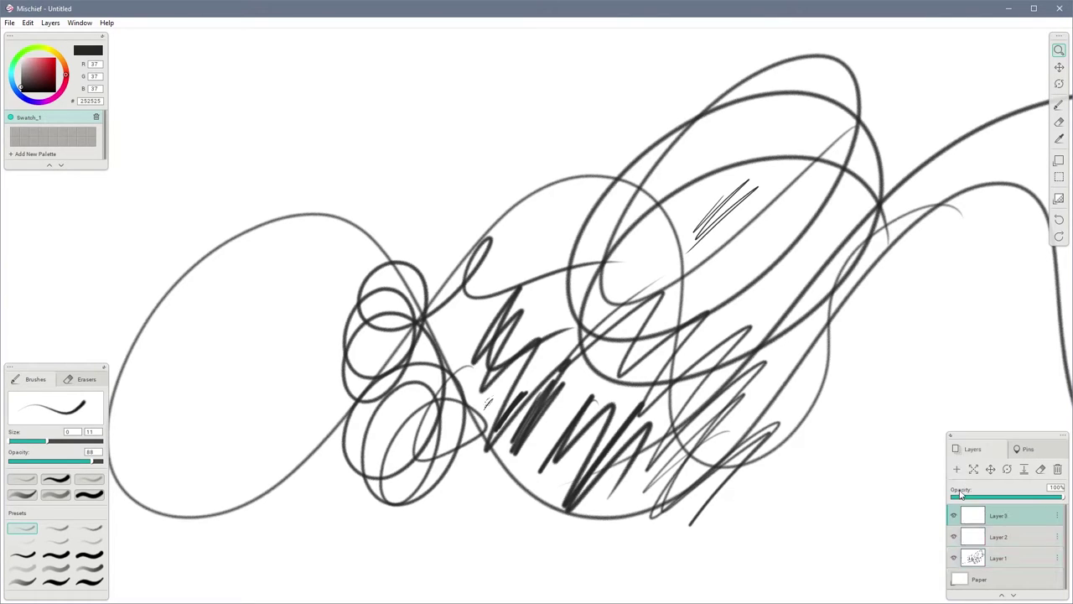
{"action": "left_click", "coordinate": [957, 470]}
{"action": "left_click", "coordinate": [957, 450]}
{"action": "left_click", "coordinate": [957, 428]}
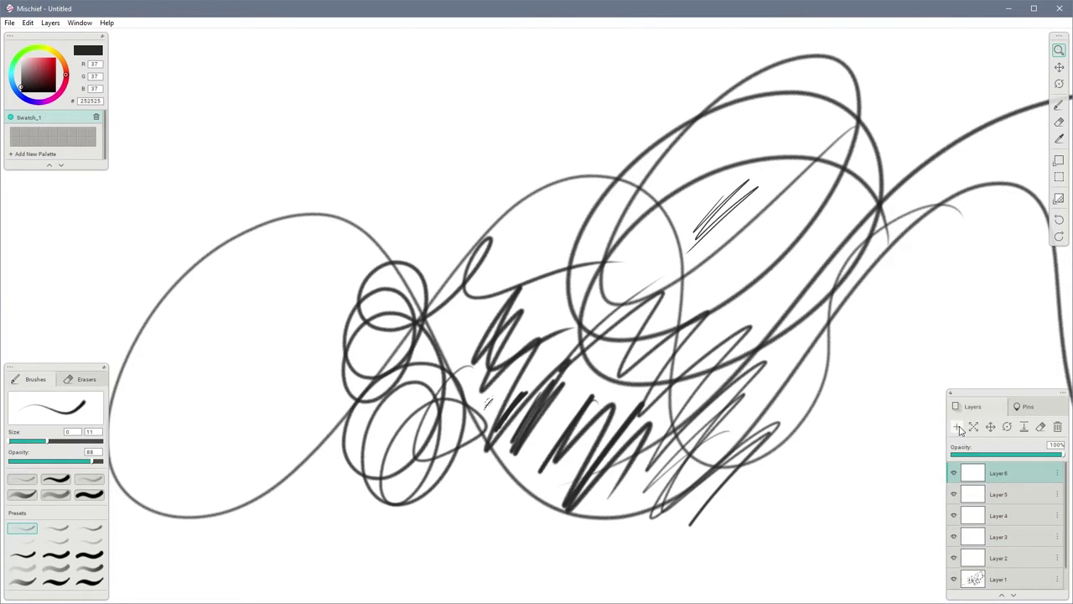
{"action": "left_click", "coordinate": [1023, 428]}
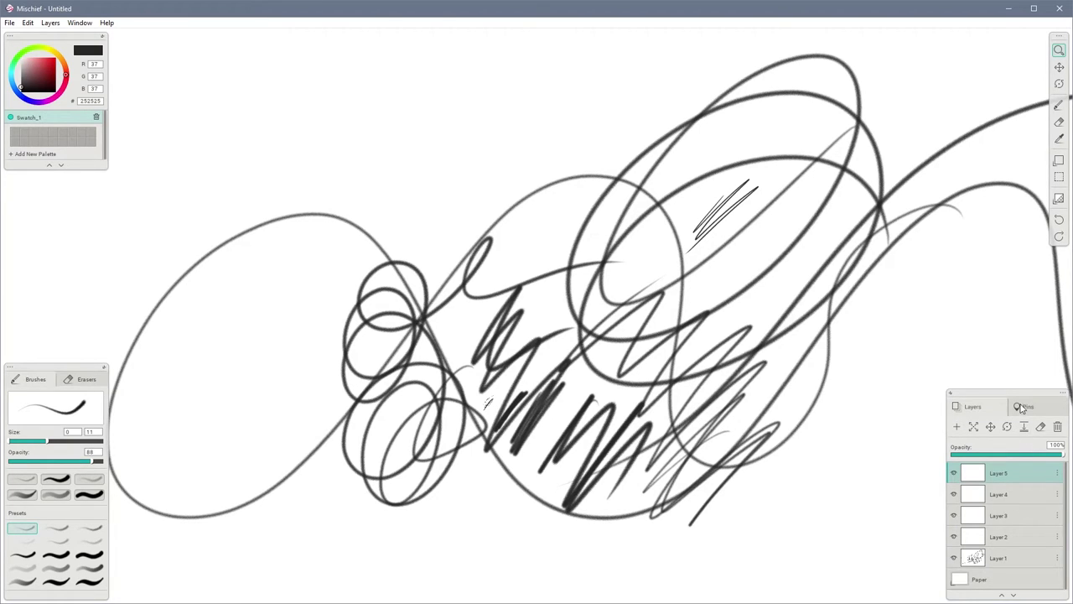
Show the Pins tab, zoom far out, then jump the view to the Home pin
{"action": "left_click", "coordinate": [1021, 407]}
{"action": "left_click", "coordinate": [973, 407]}
{"action": "left_click", "coordinate": [1047, 409]}
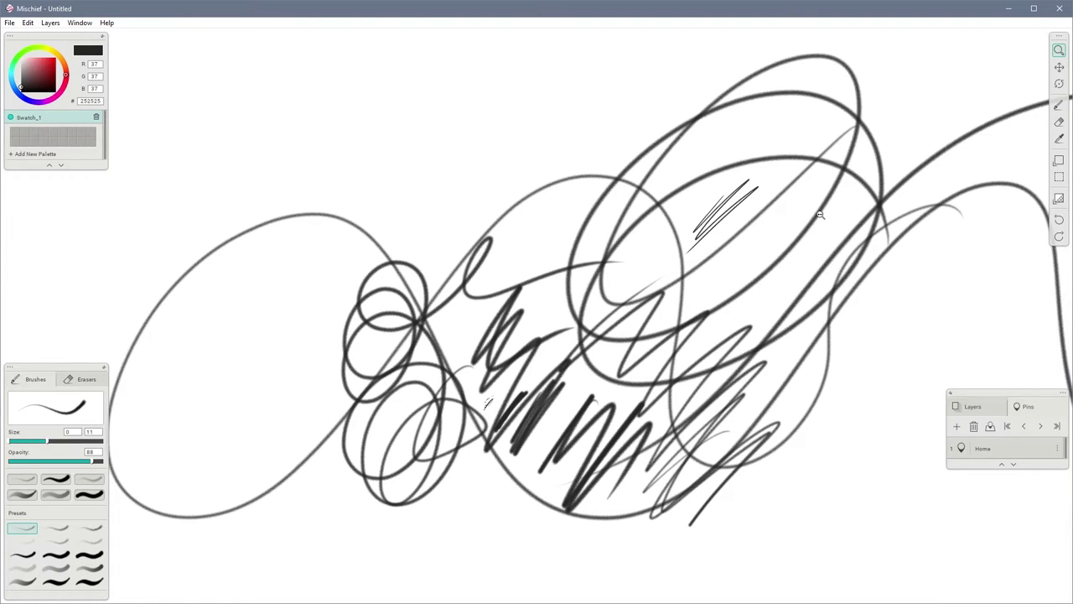
{"action": "mouse_move", "coordinate": [872, 181]}
{"action": "left_mouse_down"}
{"action": "mouse_move", "coordinate": [612, 249]}
{"action": "mouse_move", "coordinate": [503, 263]}
{"action": "left_mouse_up"}
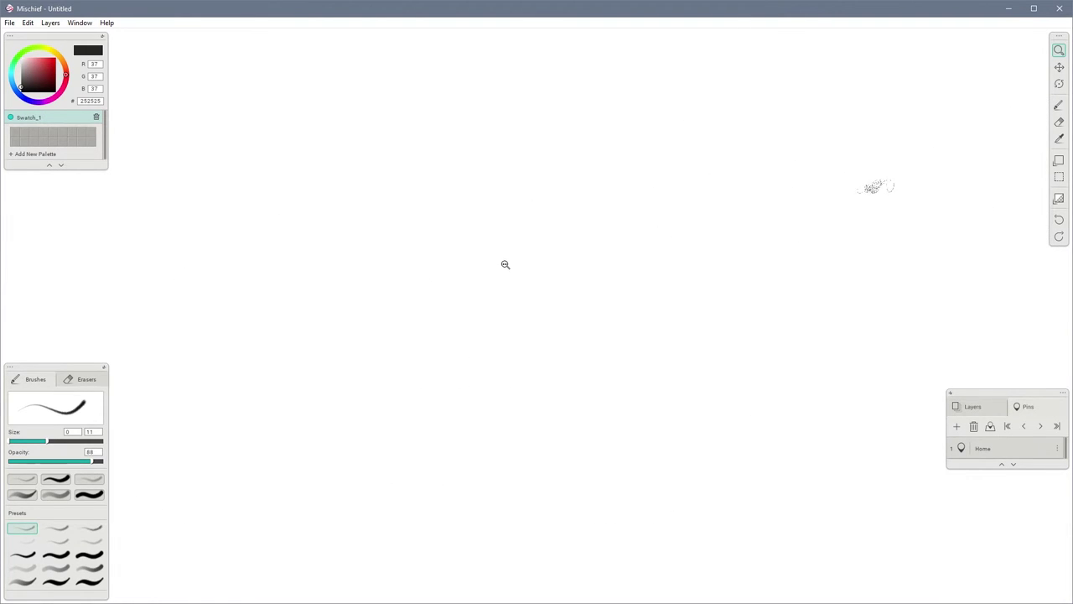
{"action": "key", "text": "h"}
{"action": "mouse_move", "coordinate": [797, 265]}
{"action": "left_mouse_down"}
{"action": "mouse_move", "coordinate": [753, 278]}
{"action": "mouse_move", "coordinate": [951, 280]}
{"action": "left_mouse_up"}
{"action": "key", "text": "z"}
{"action": "left_click", "coordinate": [1028, 427]}
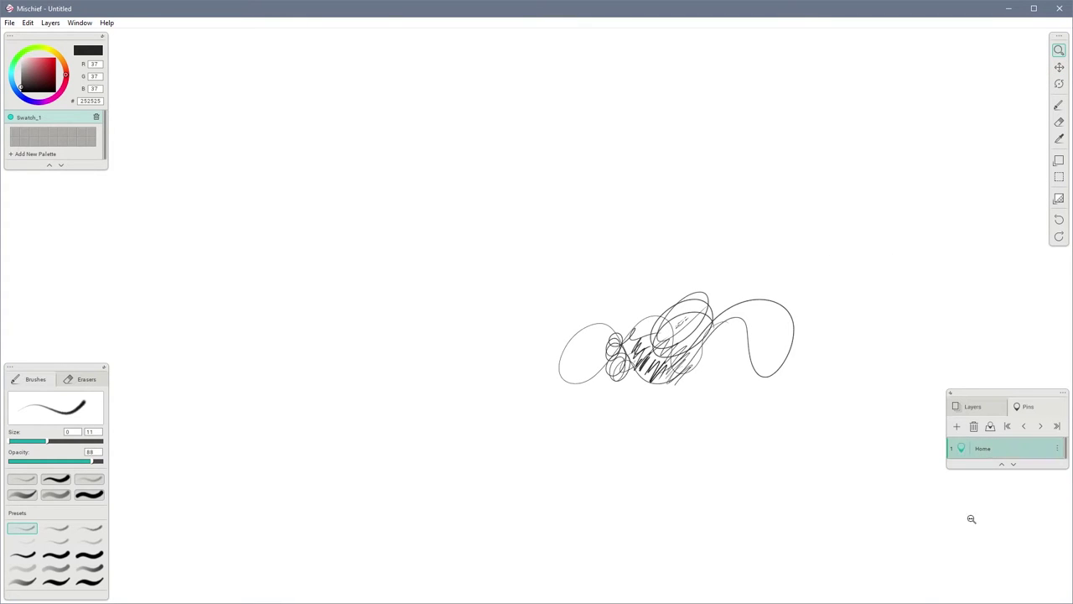
Pan up-left and zoom in on the scribble drawing
{"action": "key", "text": "h"}
{"action": "left_click_drag", "start_coordinate": [846, 398], "coordinate": [692, 297]}
{"action": "key", "text": "z"}
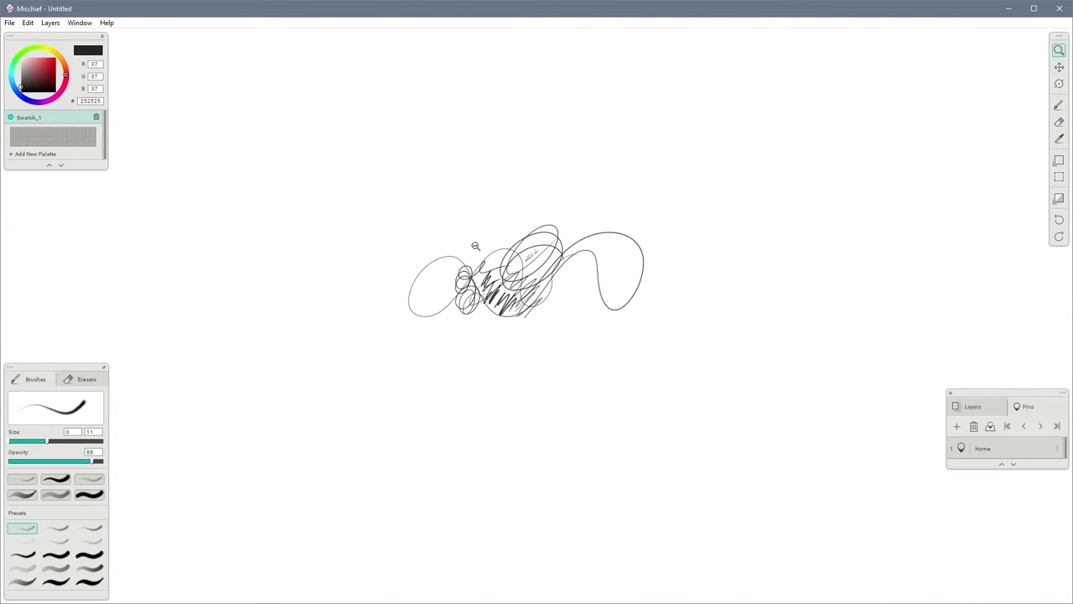
{"action": "mouse_move", "coordinate": [475, 243]}
{"action": "left_mouse_down"}
{"action": "mouse_move", "coordinate": [689, 258]}
{"action": "mouse_move", "coordinate": [577, 235]}
{"action": "left_mouse_up"}
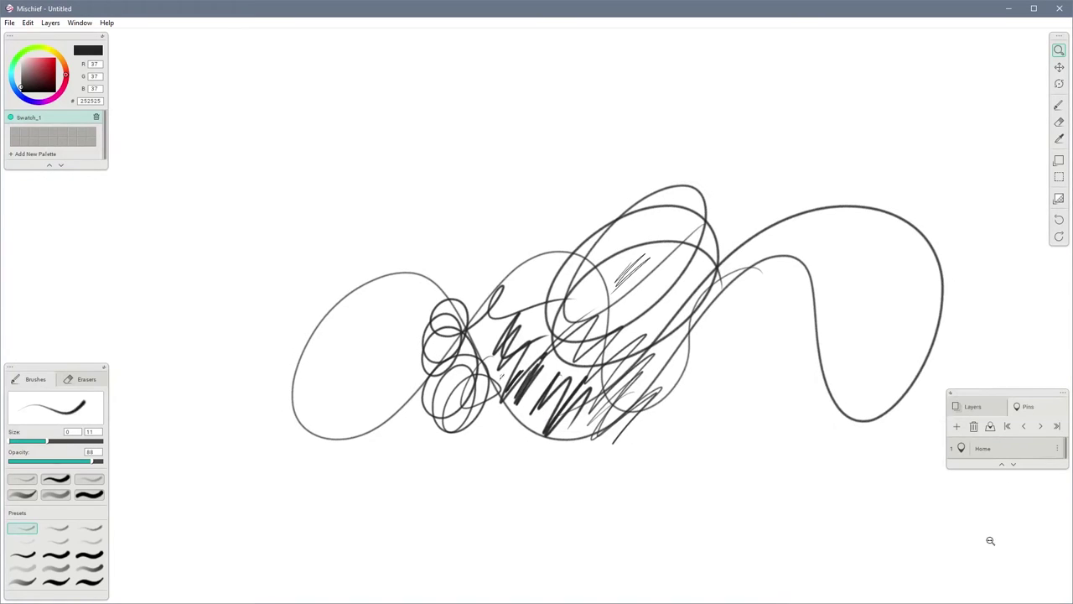
Return to the layer list and zoom in on the scribble drawing
{"action": "left_click", "coordinate": [984, 406]}
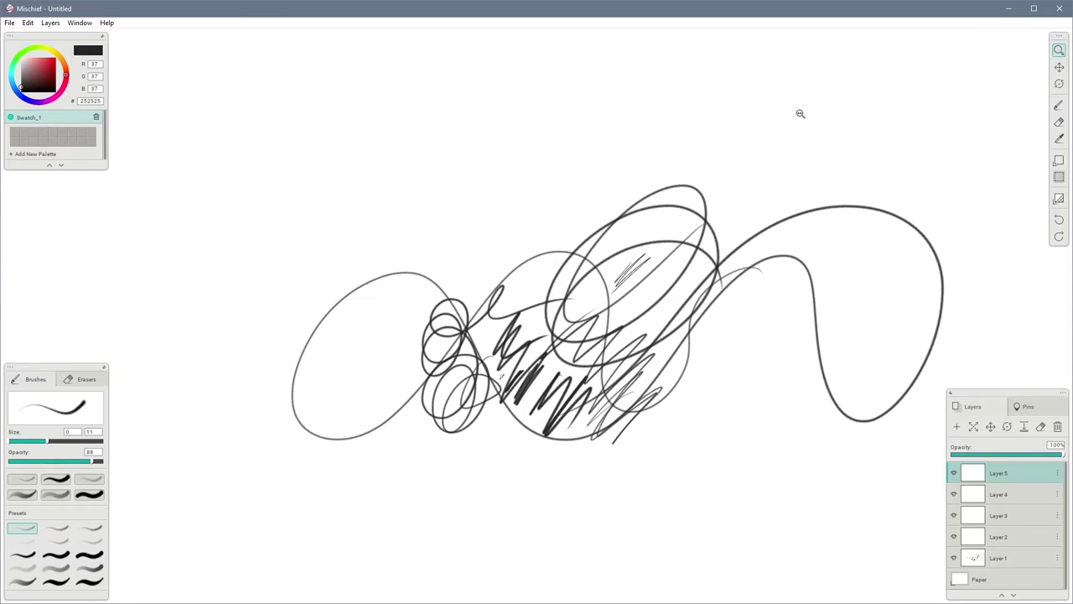
{"action": "scroll", "coordinate": [802, 176], "scroll_direction": "right", "scroll_amount": 2}
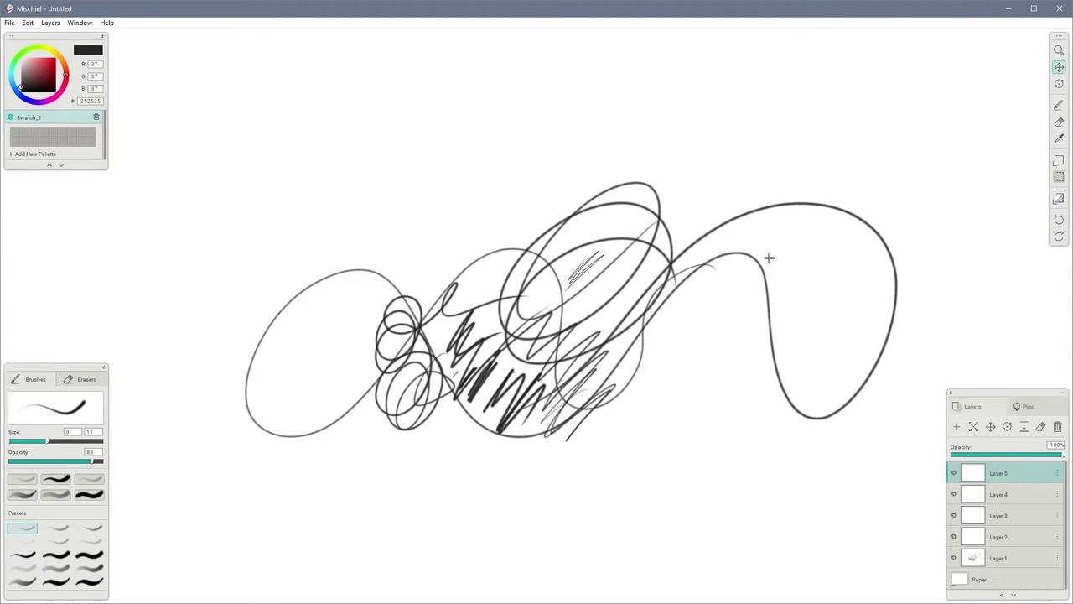
{"action": "left_click_drag", "start_coordinate": [662, 282], "coordinate": [759, 257]}
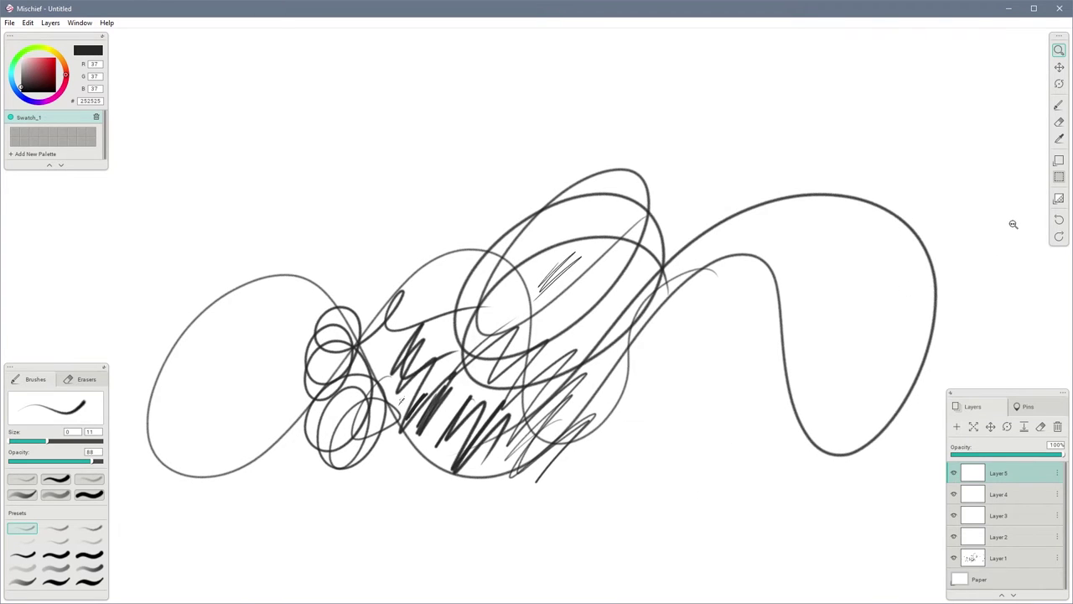
Marquee a rectangular area of the scribble with Rectangle Select and make Layer 1 active
{"action": "left_click", "coordinate": [1059, 177]}
{"action": "left_click_drag", "start_coordinate": [578, 140], "coordinate": [878, 374]}
{"action": "left_click_drag", "start_coordinate": [827, 325], "coordinate": [832, 300]}
{"action": "left_click", "coordinate": [1019, 562]}
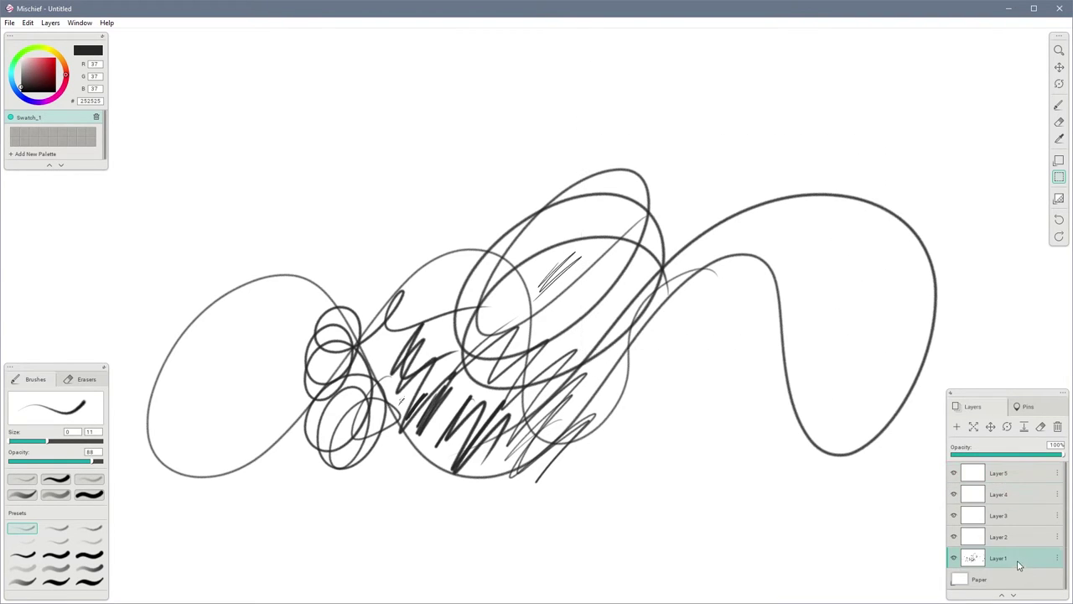
Delete the empty Layers 2–5, leaving only Layer 1 above Paper
{"action": "left_click", "coordinate": [1031, 476]}
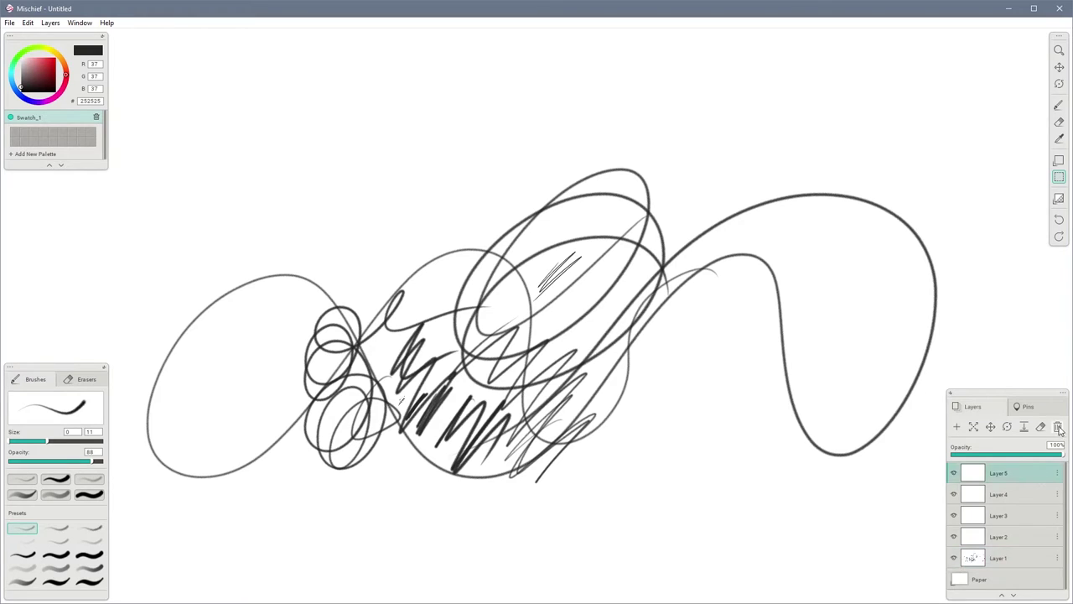
{"action": "left_click", "coordinate": [1058, 428]}
{"action": "left_click", "coordinate": [1059, 427]}
{"action": "left_click", "coordinate": [1058, 428]}
{"action": "left_click", "coordinate": [1058, 428]}
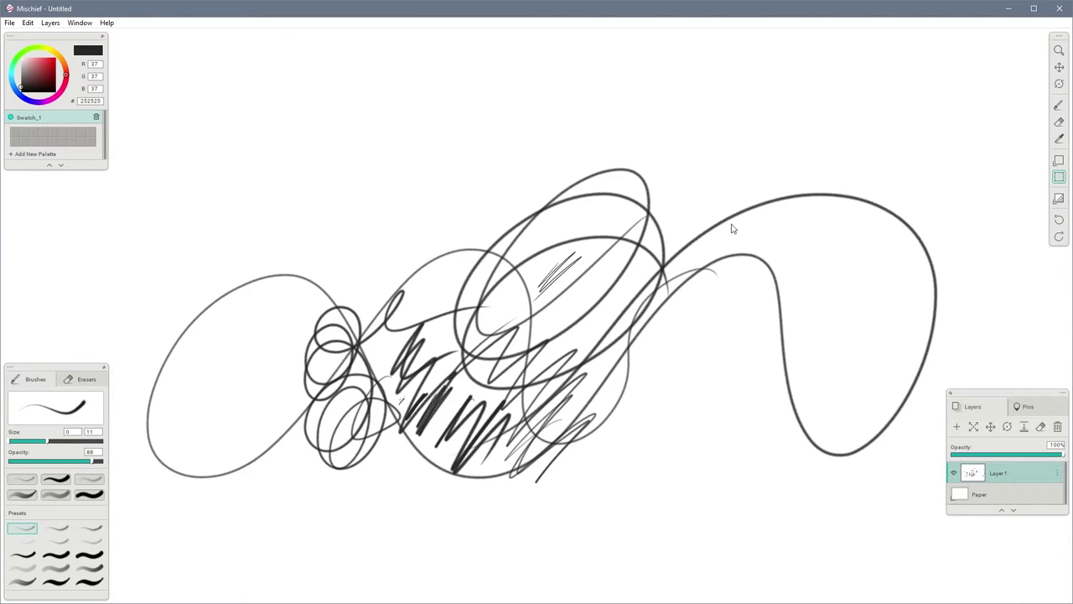
Select a block on the right of the drawing and shift it up-left
{"action": "left_click_drag", "start_coordinate": [557, 127], "coordinate": [860, 426]}
{"action": "left_click_drag", "start_coordinate": [794, 361], "coordinate": [747, 329]}
{"action": "left_click", "coordinate": [819, 412]}
Marquee and shift four blocks of the central scribbles to new spots, deselecting after each
{"action": "left_click_drag", "start_coordinate": [491, 179], "coordinate": [667, 426]}
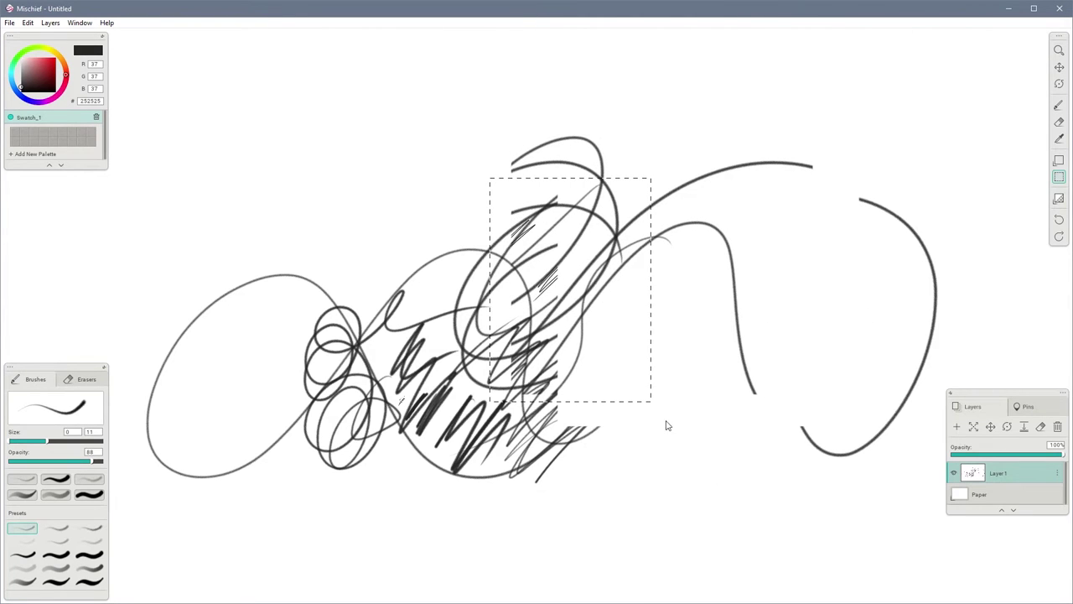
{"action": "left_click_drag", "start_coordinate": [624, 331], "coordinate": [467, 238]}
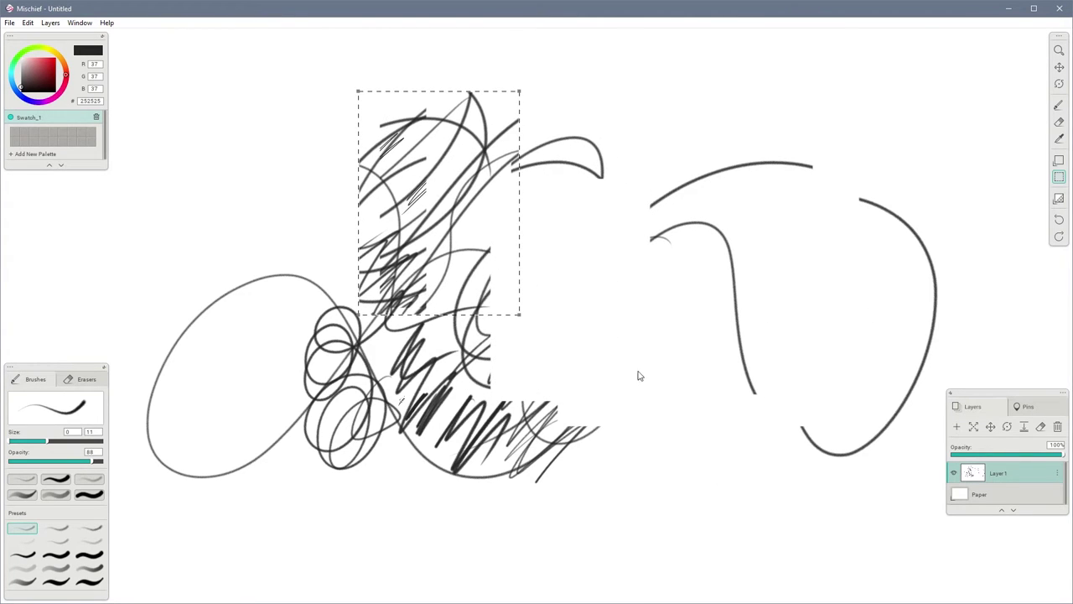
{"action": "left_click", "coordinate": [637, 302]}
{"action": "left_click_drag", "start_coordinate": [371, 276], "coordinate": [583, 490]}
{"action": "left_click_drag", "start_coordinate": [484, 402], "coordinate": [587, 344]}
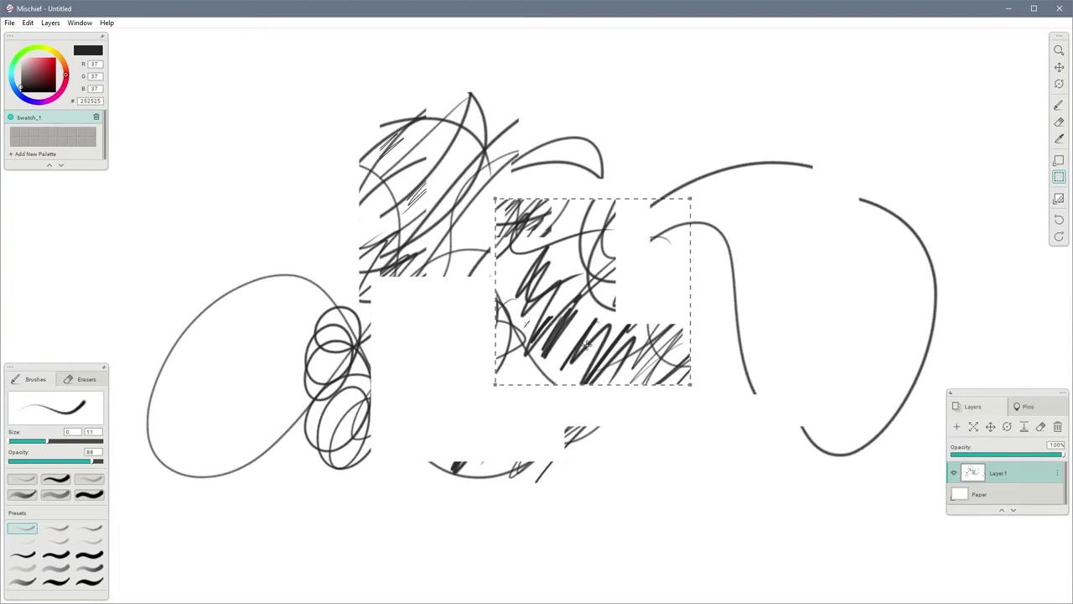
{"action": "left_click", "coordinate": [622, 479]}
{"action": "left_click_drag", "start_coordinate": [467, 245], "coordinate": [660, 426]}
{"action": "left_click_drag", "start_coordinate": [634, 356], "coordinate": [486, 369]}
{"action": "left_click", "coordinate": [655, 447]}
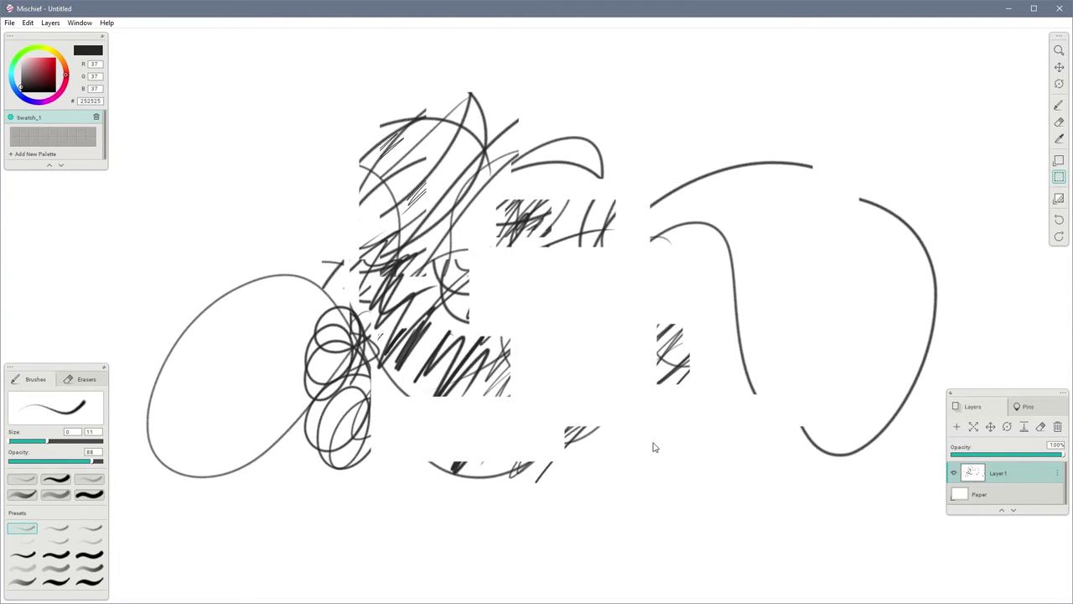
{"action": "mouse_move", "coordinate": [347, 196]}
{"action": "left_mouse_down"}
{"action": "mouse_move", "coordinate": [472, 307]}
{"action": "mouse_move", "coordinate": [616, 396]}
{"action": "left_mouse_up"}
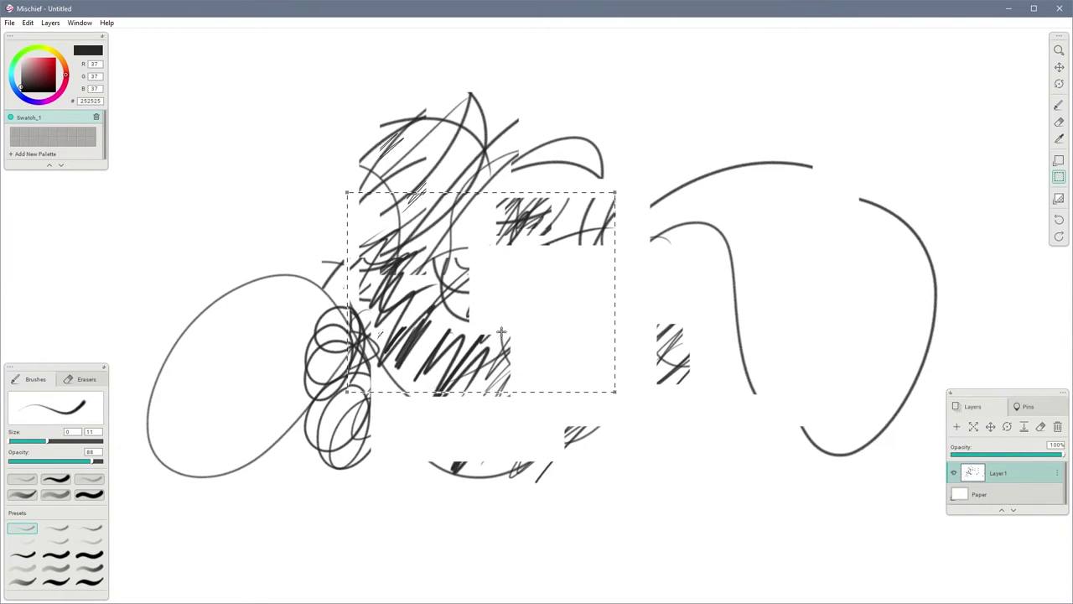
{"action": "left_click_drag", "start_coordinate": [503, 335], "coordinate": [598, 234]}
{"action": "left_click", "coordinate": [552, 348]}
Move three more blocks, including a lower-left block up onto the upper scribbles
{"action": "left_click_drag", "start_coordinate": [433, 175], "coordinate": [635, 364]}
{"action": "left_click_drag", "start_coordinate": [541, 271], "coordinate": [439, 390]}
{"action": "left_click", "coordinate": [612, 377]}
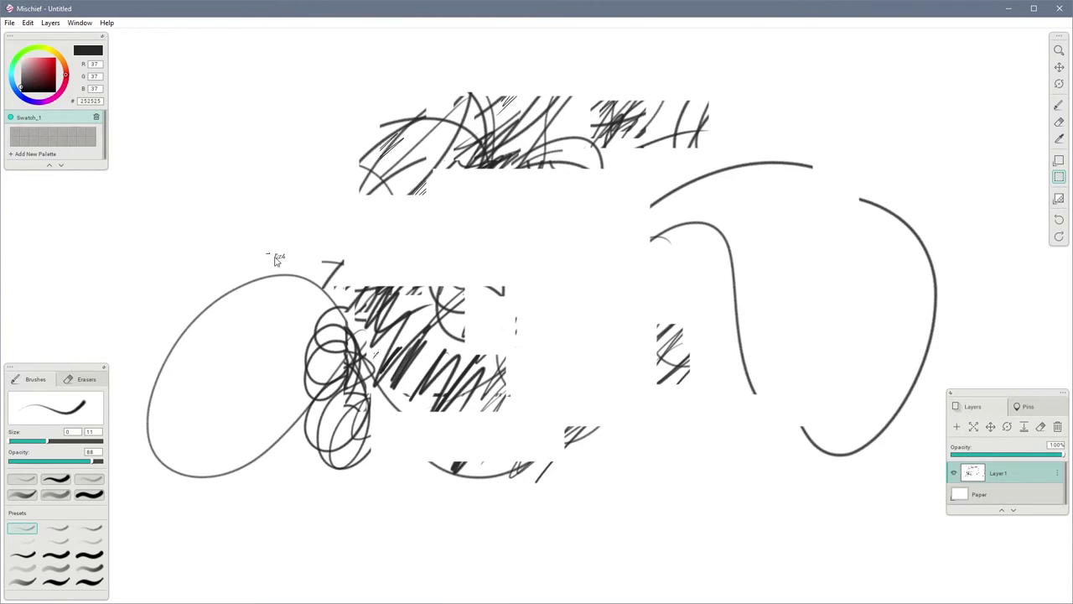
{"action": "left_click_drag", "start_coordinate": [267, 252], "coordinate": [450, 428]}
{"action": "mouse_move", "coordinate": [424, 370]}
{"action": "left_mouse_down"}
{"action": "mouse_move", "coordinate": [565, 299]}
{"action": "mouse_move", "coordinate": [597, 216]}
{"action": "left_mouse_up"}
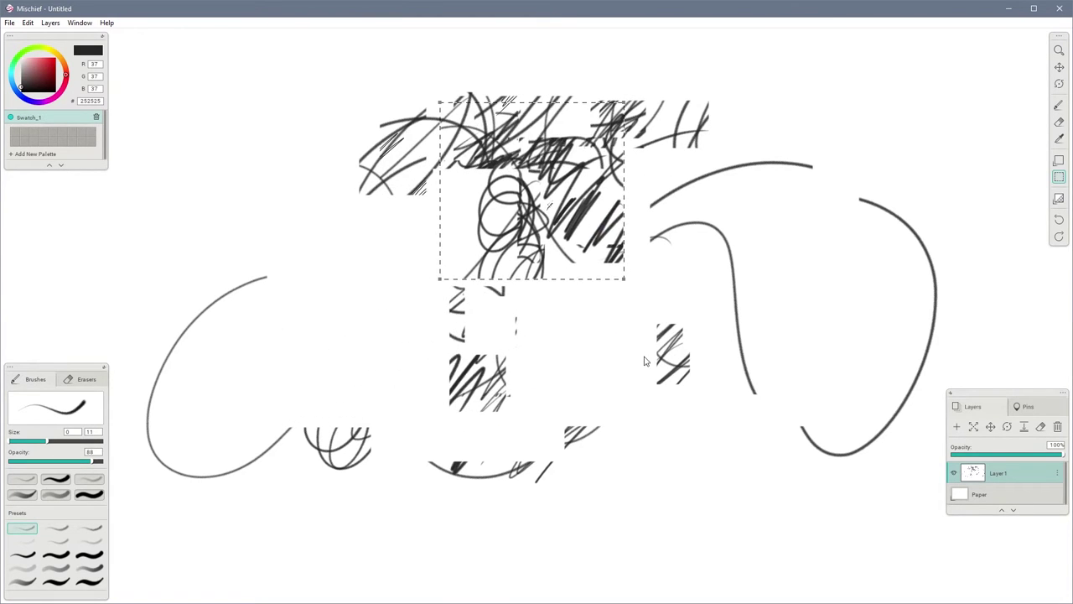
{"action": "left_click", "coordinate": [580, 289]}
{"action": "left_click_drag", "start_coordinate": [436, 115], "coordinate": [607, 334]}
{"action": "left_click_drag", "start_coordinate": [608, 240], "coordinate": [383, 363]}
Shuffle an upper-centre block back and forth, then shift a lower-middle block up-right
{"action": "left_click_drag", "start_coordinate": [285, 108], "coordinate": [552, 352]}
{"action": "left_click_drag", "start_coordinate": [411, 278], "coordinate": [556, 209]}
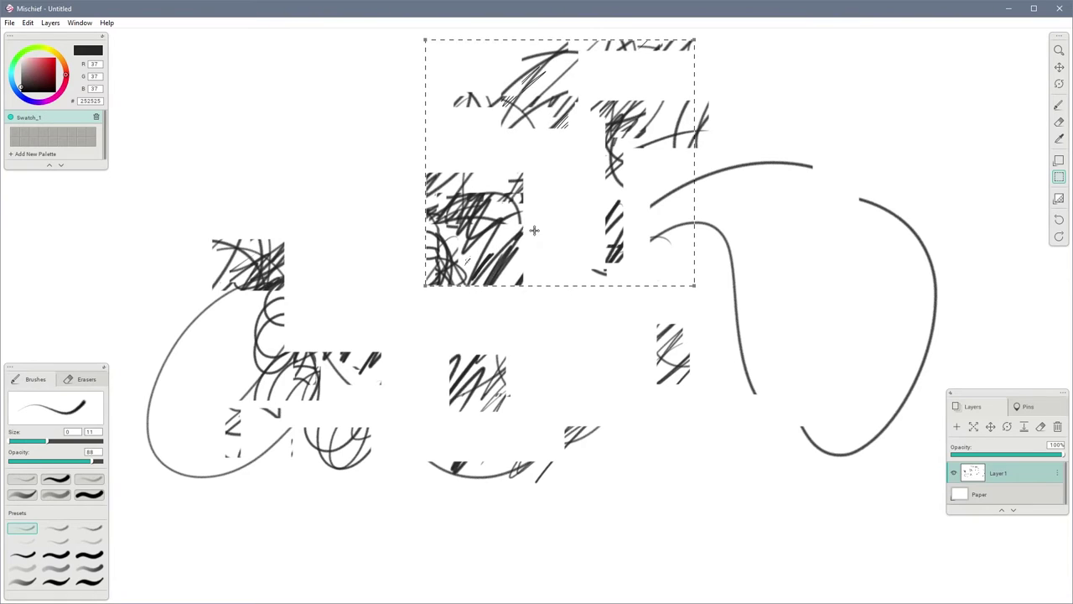
{"action": "mouse_move", "coordinate": [563, 313]}
{"action": "left_mouse_down"}
{"action": "mouse_move", "coordinate": [574, 356]}
{"action": "mouse_move", "coordinate": [737, 502]}
{"action": "left_mouse_up"}
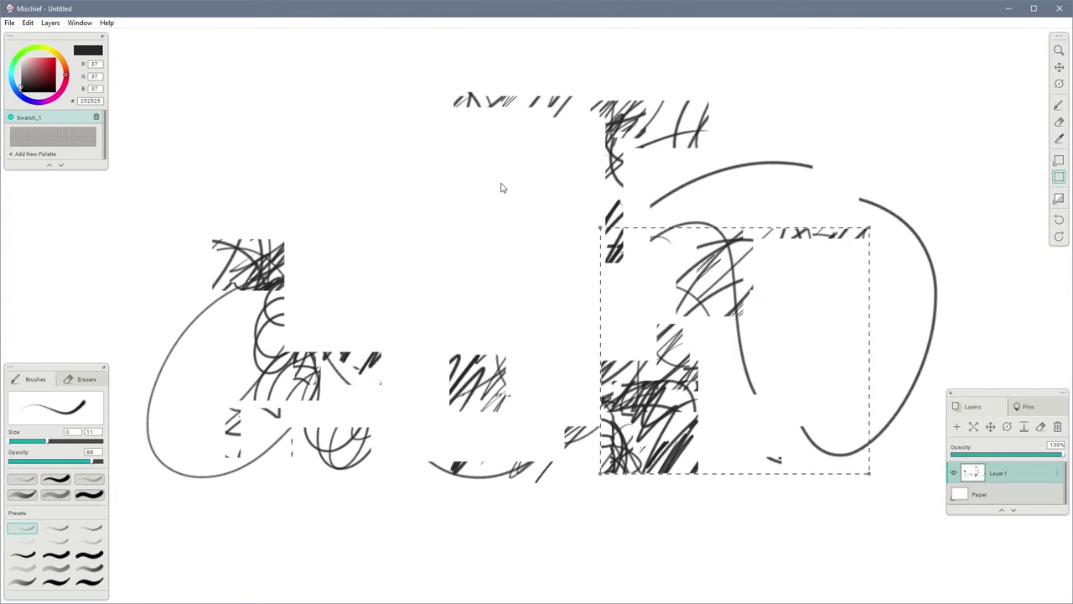
{"action": "mouse_move", "coordinate": [494, 127]}
{"action": "left_mouse_down"}
{"action": "mouse_move", "coordinate": [652, 320]}
{"action": "mouse_move", "coordinate": [653, 411]}
{"action": "left_mouse_up"}
{"action": "mouse_move", "coordinate": [618, 369]}
{"action": "left_mouse_down"}
{"action": "mouse_move", "coordinate": [525, 286]}
{"action": "mouse_move", "coordinate": [440, 260]}
{"action": "left_mouse_up"}
{"action": "left_click", "coordinate": [295, 267]}
{"action": "left_click_drag", "start_coordinate": [297, 231], "coordinate": [494, 429]}
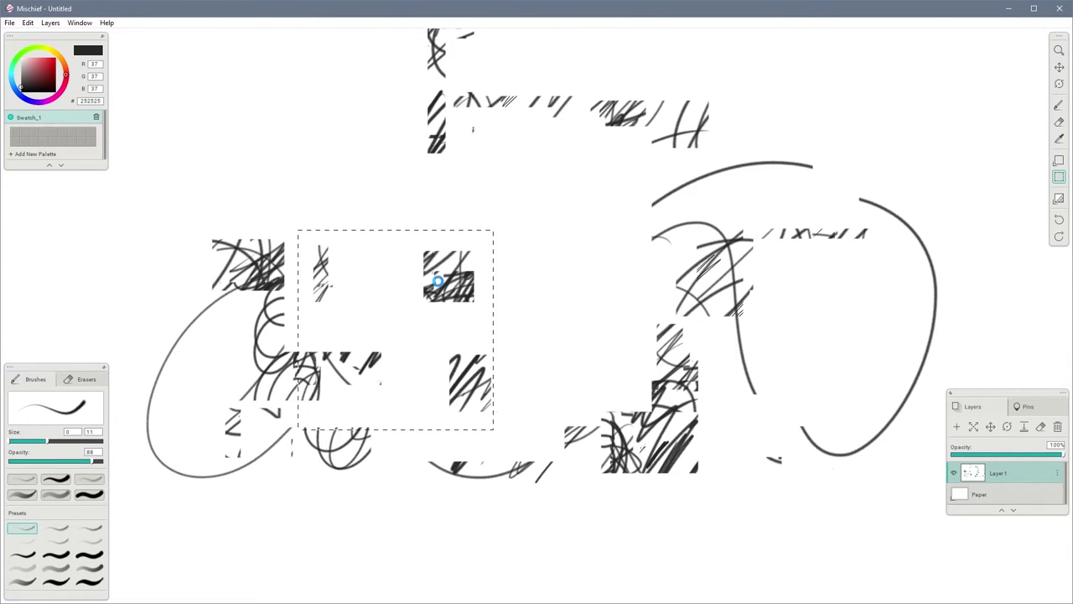
{"action": "mouse_move", "coordinate": [438, 280]}
{"action": "left_mouse_down"}
{"action": "mouse_move", "coordinate": [529, 250]}
{"action": "mouse_move", "coordinate": [549, 231]}
{"action": "mouse_move", "coordinate": [528, 217]}
{"action": "mouse_move", "coordinate": [488, 284]}
{"action": "left_mouse_up"}
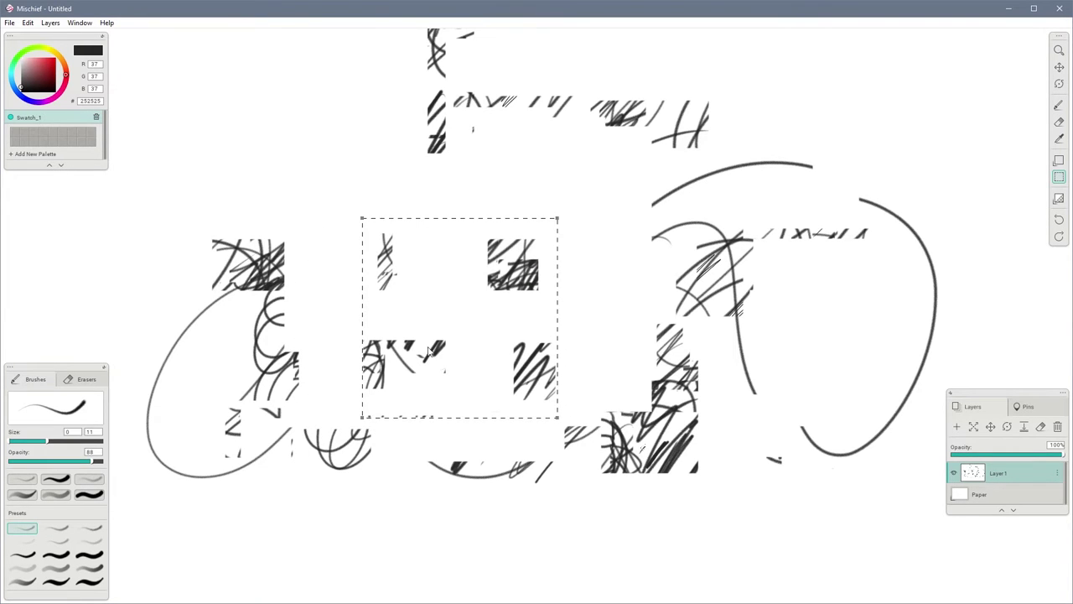
Raise a block on the left side, then select a final left region and deselect it unmoved
{"action": "left_click_drag", "start_coordinate": [180, 275], "coordinate": [328, 365]}
{"action": "left_click_drag", "start_coordinate": [456, 444], "coordinate": [457, 450]}
{"action": "left_click_drag", "start_coordinate": [417, 353], "coordinate": [395, 237]}
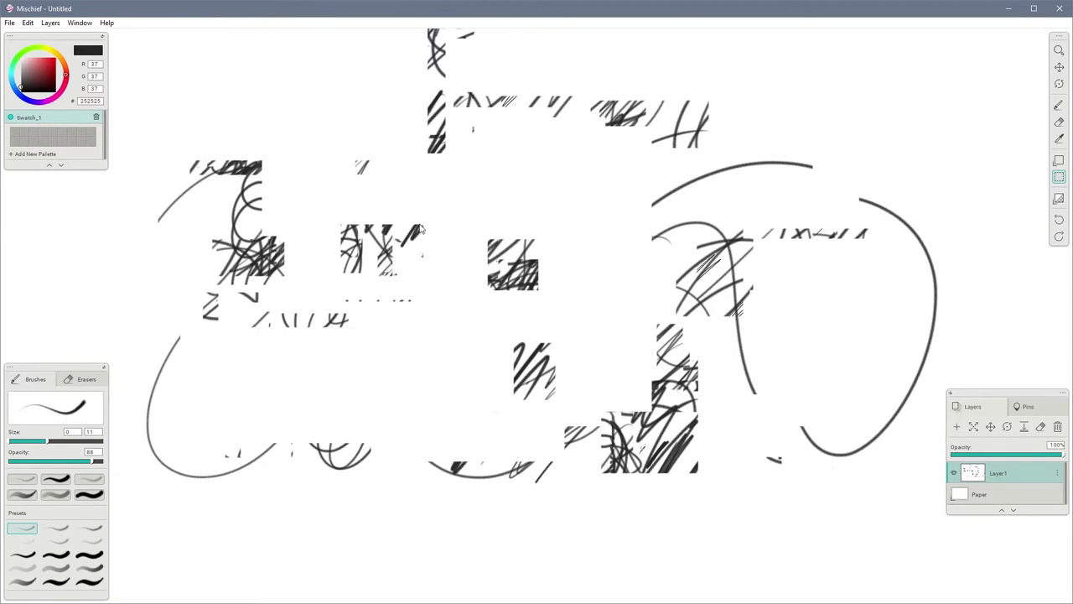
{"action": "left_click", "coordinate": [506, 322]}
{"action": "left_click_drag", "start_coordinate": [194, 245], "coordinate": [409, 411]}
{"action": "left_click", "coordinate": [452, 361]}
With the lighter pencil brush, draw heavy diagonal and thin curved strokes sweeping down-left across the centre
{"action": "key", "text": "b"}
{"action": "left_click", "coordinate": [22, 479]}
{"action": "left_click_drag", "start_coordinate": [550, 141], "coordinate": [440, 283]}
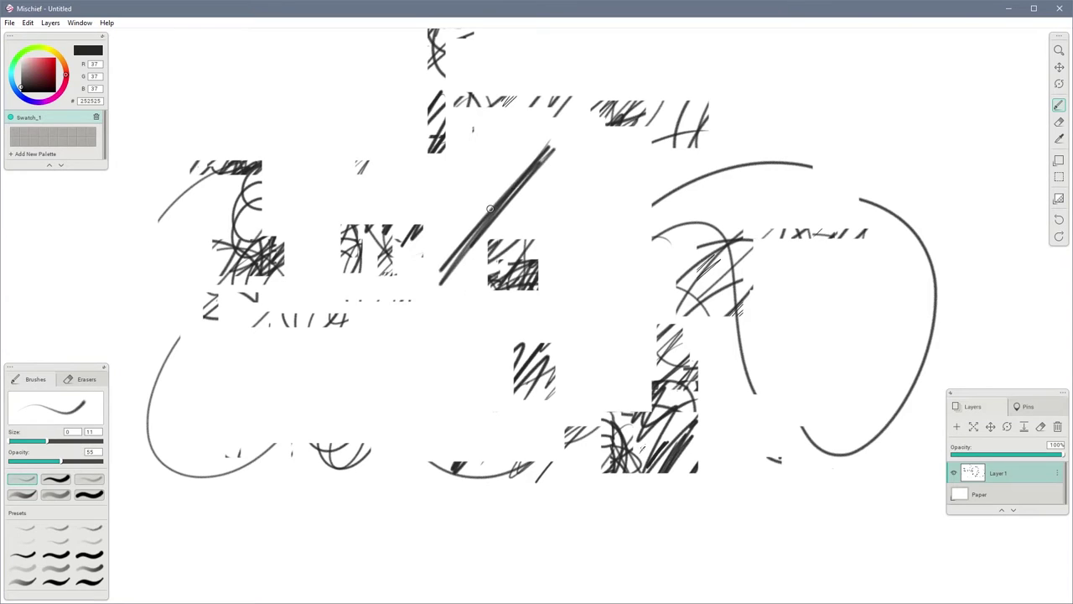
{"action": "left_click_drag", "start_coordinate": [615, 154], "coordinate": [546, 339]}
{"action": "mouse_move", "coordinate": [615, 154]}
{"action": "left_mouse_down"}
{"action": "mouse_move", "coordinate": [541, 358]}
{"action": "mouse_move", "coordinate": [589, 208]}
{"action": "mouse_move", "coordinate": [619, 154]}
{"action": "mouse_move", "coordinate": [529, 436]}
{"action": "left_mouse_up"}
{"action": "mouse_move", "coordinate": [625, 147]}
{"action": "left_mouse_down"}
{"action": "mouse_move", "coordinate": [536, 307]}
{"action": "mouse_move", "coordinate": [510, 429]}
{"action": "left_mouse_up"}
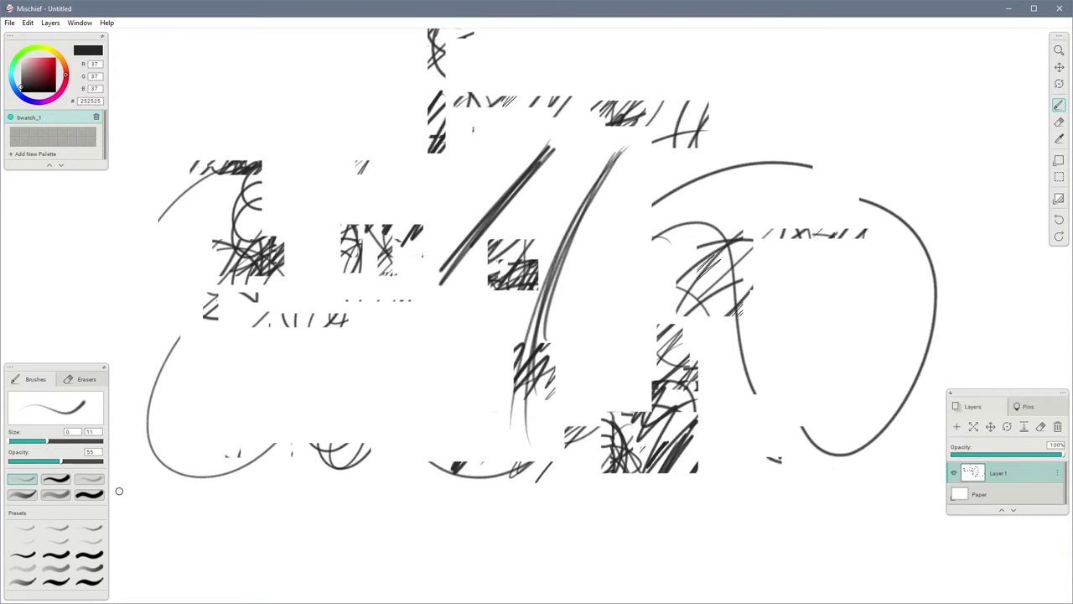
Erase parts of the thin curved strokes with the finest eraser
{"action": "key", "text": "e"}
{"action": "left_click", "coordinate": [29, 479]}
{"action": "left_click_drag", "start_coordinate": [589, 161], "coordinate": [550, 387]}
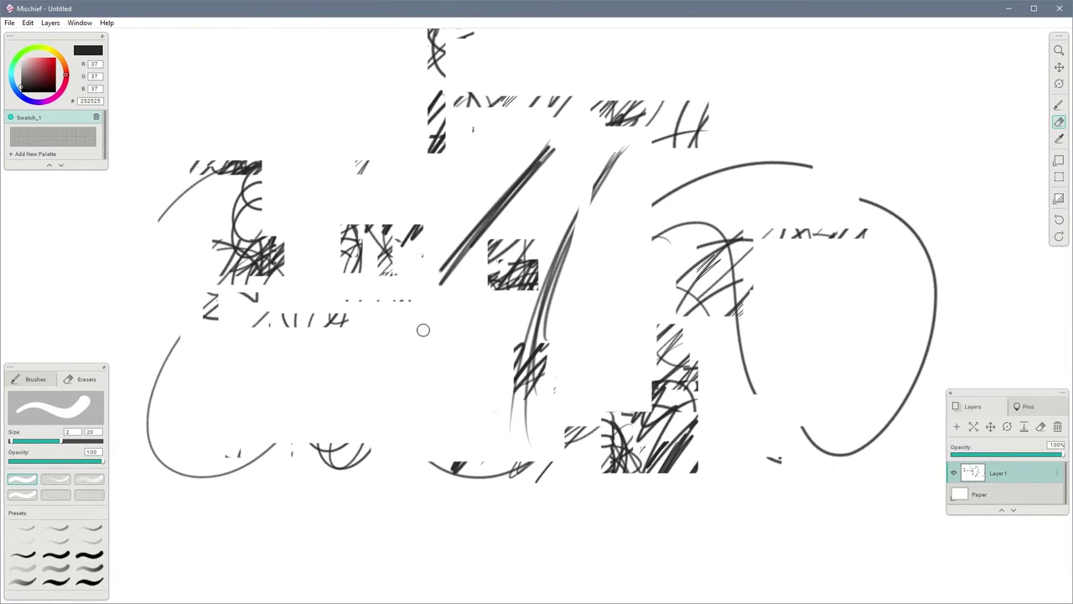
Thicken the diagonal bundle with long curves, then draw loops and a long up-right curve
{"action": "key", "text": "b"}
{"action": "left_click_drag", "start_coordinate": [609, 178], "coordinate": [536, 307]}
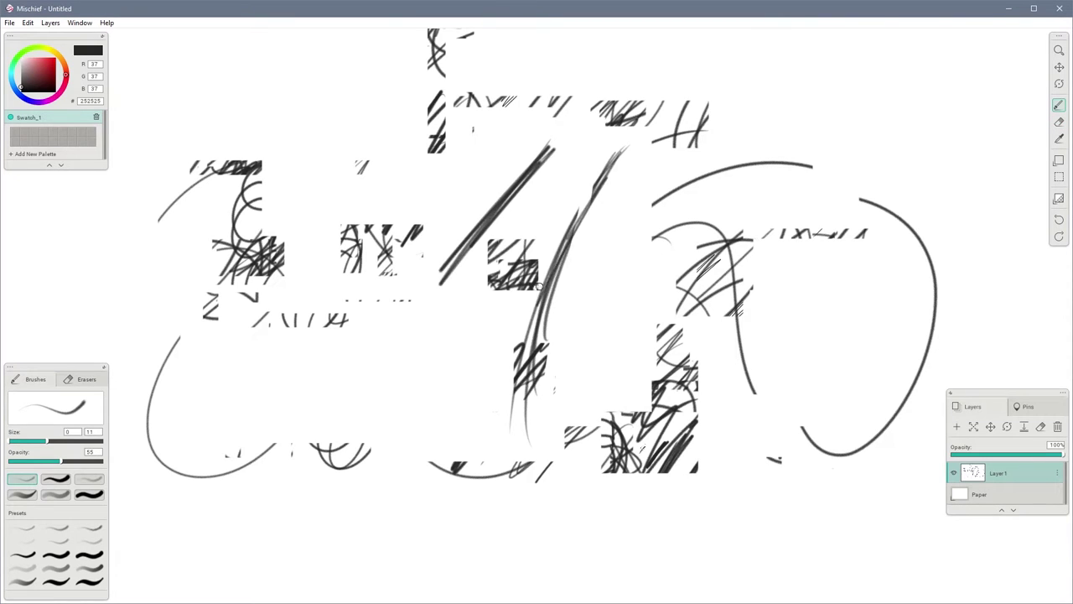
{"action": "mouse_move", "coordinate": [620, 150]}
{"action": "left_mouse_down"}
{"action": "mouse_move", "coordinate": [516, 344]}
{"action": "mouse_move", "coordinate": [503, 508]}
{"action": "left_mouse_up"}
{"action": "mouse_move", "coordinate": [601, 161]}
{"action": "left_mouse_down"}
{"action": "mouse_move", "coordinate": [545, 262]}
{"action": "mouse_move", "coordinate": [520, 349]}
{"action": "left_mouse_up"}
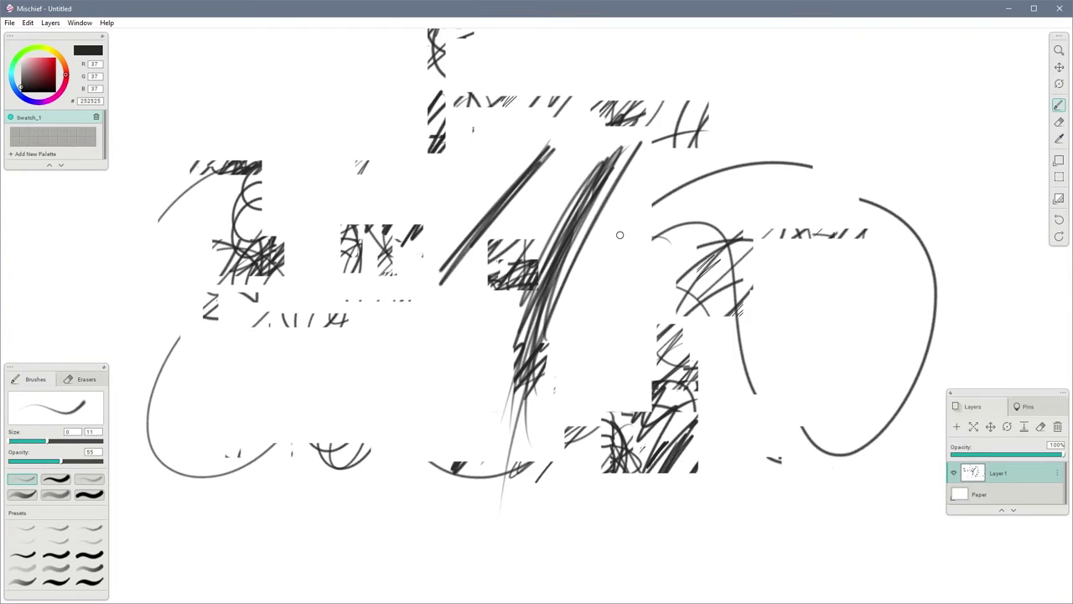
{"action": "mouse_move", "coordinate": [620, 235]}
{"action": "left_mouse_down"}
{"action": "mouse_move", "coordinate": [549, 386]}
{"action": "mouse_move", "coordinate": [986, 96]}
{"action": "left_mouse_up"}
{"action": "mouse_move", "coordinate": [803, 136]}
{"action": "left_mouse_down"}
{"action": "mouse_move", "coordinate": [377, 118]}
{"action": "mouse_move", "coordinate": [227, 268]}
{"action": "mouse_move", "coordinate": [478, 193]}
{"action": "mouse_move", "coordinate": [620, 210]}
{"action": "left_mouse_up"}
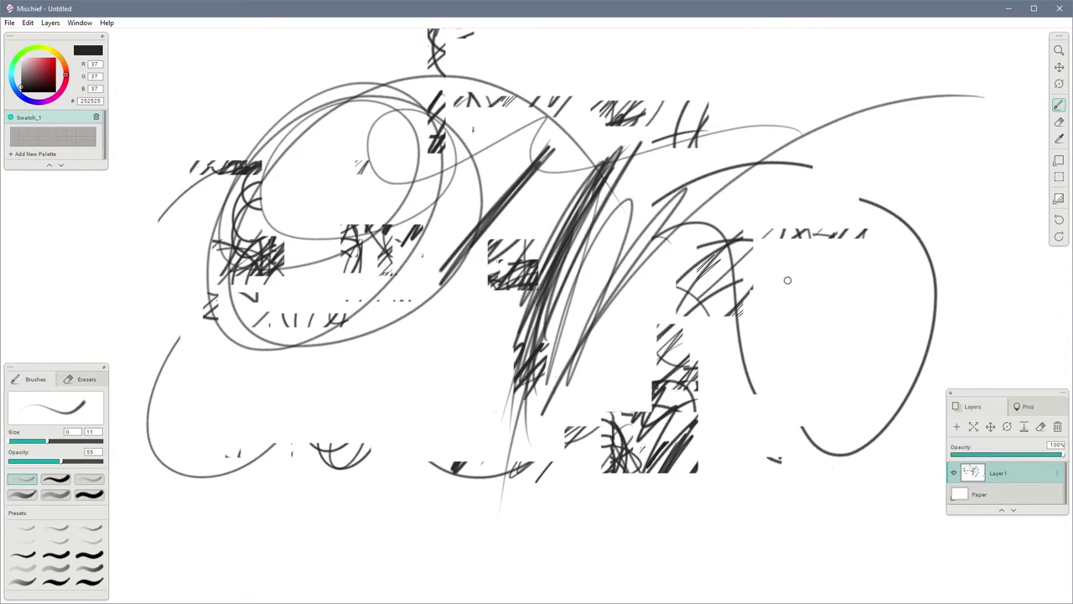
Add right-side grey scribbles, a lower-middle zigzag and a long looping curve, then pan the canvas left
{"action": "mouse_move", "coordinate": [787, 217]}
{"action": "left_mouse_down"}
{"action": "mouse_move", "coordinate": [790, 258]}
{"action": "mouse_move", "coordinate": [731, 322]}
{"action": "mouse_move", "coordinate": [773, 240]}
{"action": "mouse_move", "coordinate": [755, 216]}
{"action": "mouse_move", "coordinate": [826, 201]}
{"action": "mouse_move", "coordinate": [803, 214]}
{"action": "mouse_move", "coordinate": [785, 258]}
{"action": "left_mouse_up"}
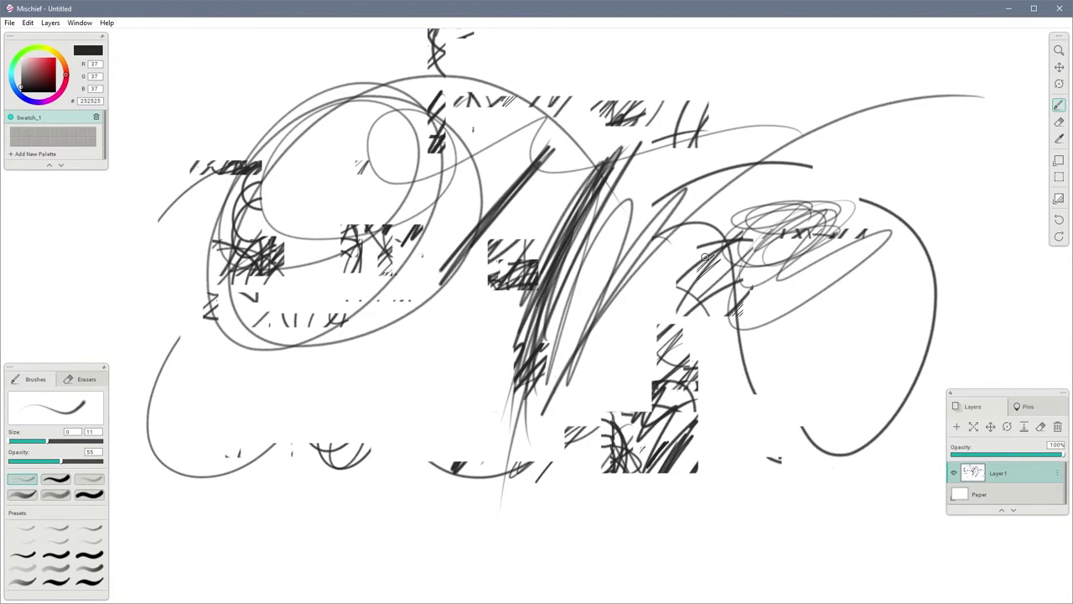
{"action": "mouse_move", "coordinate": [445, 351]}
{"action": "left_mouse_down"}
{"action": "mouse_move", "coordinate": [411, 423]}
{"action": "mouse_move", "coordinate": [435, 417]}
{"action": "mouse_move", "coordinate": [507, 342]}
{"action": "left_mouse_up"}
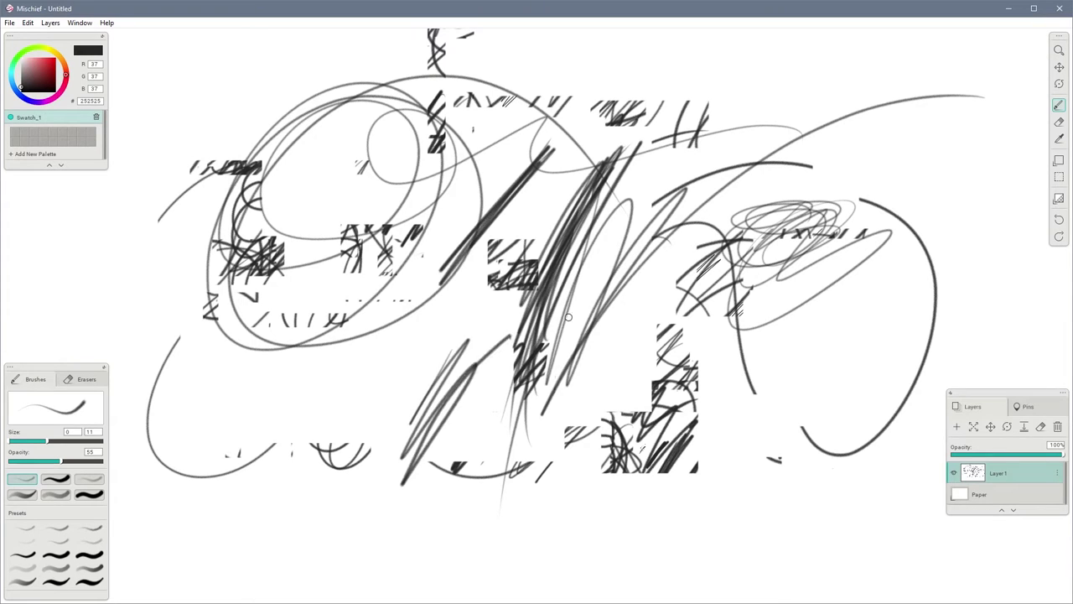
{"action": "mouse_move", "coordinate": [945, 135]}
{"action": "left_mouse_down"}
{"action": "mouse_move", "coordinate": [803, 324]}
{"action": "mouse_move", "coordinate": [589, 501]}
{"action": "mouse_move", "coordinate": [771, 245]}
{"action": "mouse_move", "coordinate": [961, 97]}
{"action": "mouse_move", "coordinate": [789, 406]}
{"action": "mouse_move", "coordinate": [532, 507]}
{"action": "left_mouse_up"}
{"action": "mouse_move", "coordinate": [923, 132]}
{"action": "left_mouse_down"}
{"action": "mouse_move", "coordinate": [825, 323]}
{"action": "mouse_move", "coordinate": [643, 438]}
{"action": "left_mouse_up"}
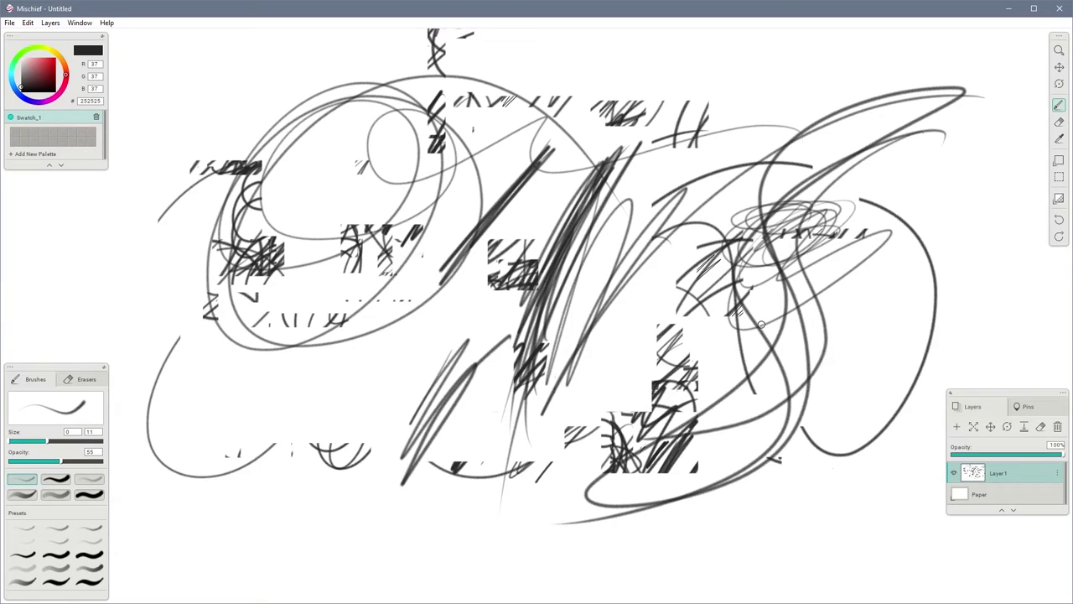
{"action": "key", "text": "space"}
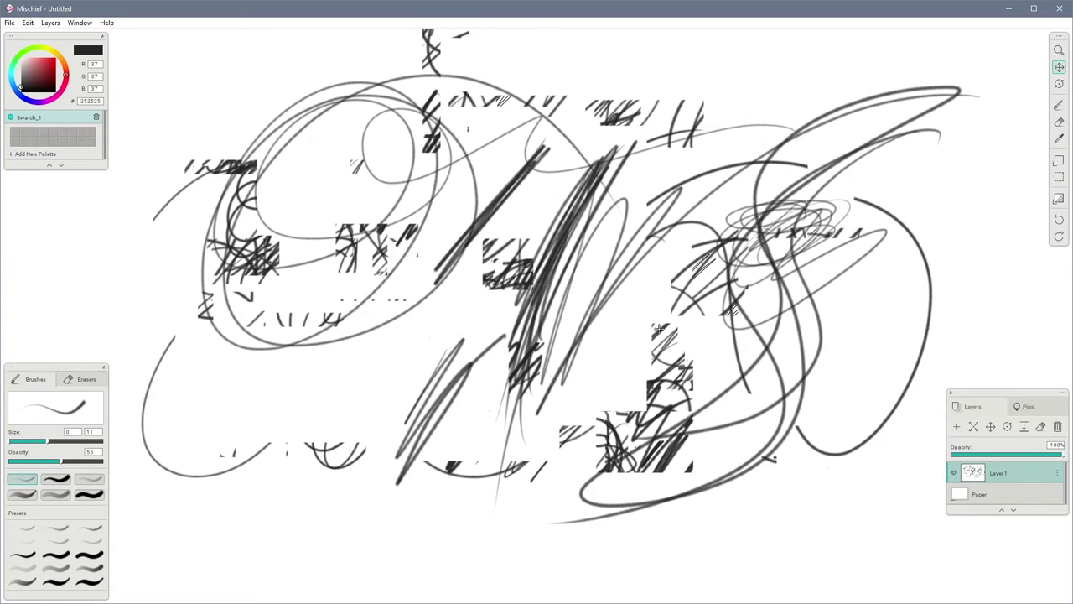
{"action": "left_click_drag", "start_coordinate": [994, 443], "coordinate": [566, 455]}
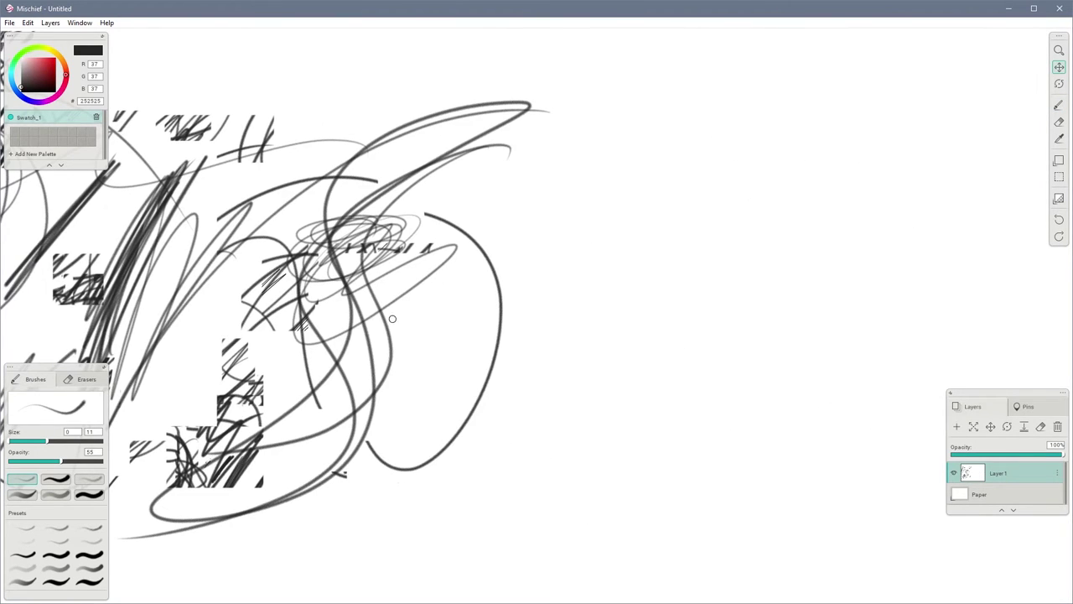
Add empty Layer 7 and delete Layer 1 along with its scribbles
{"action": "left_click", "coordinate": [956, 427]}
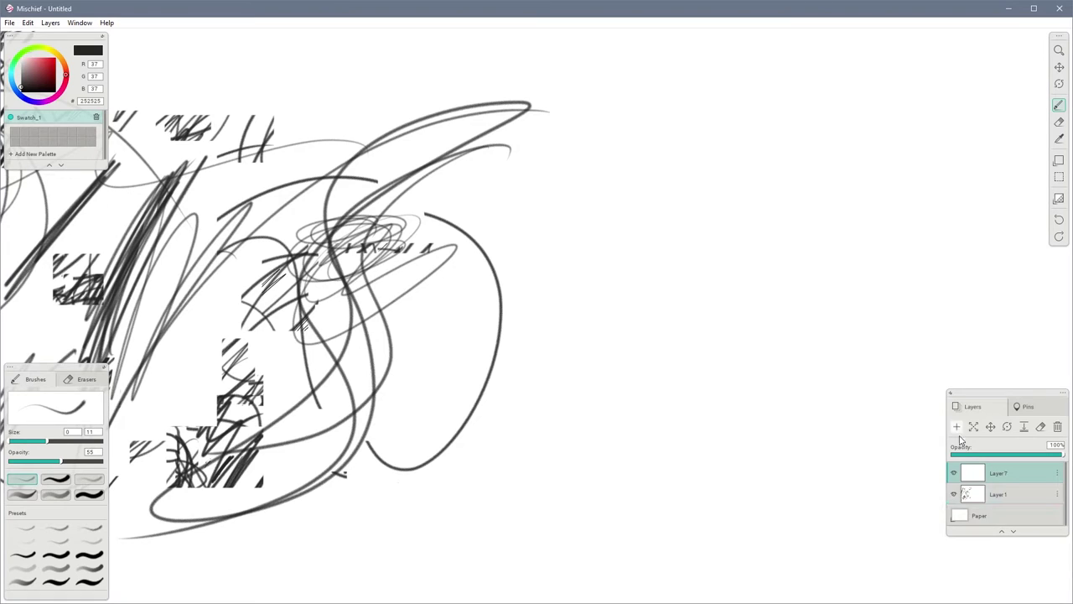
{"action": "left_click", "coordinate": [1015, 495]}
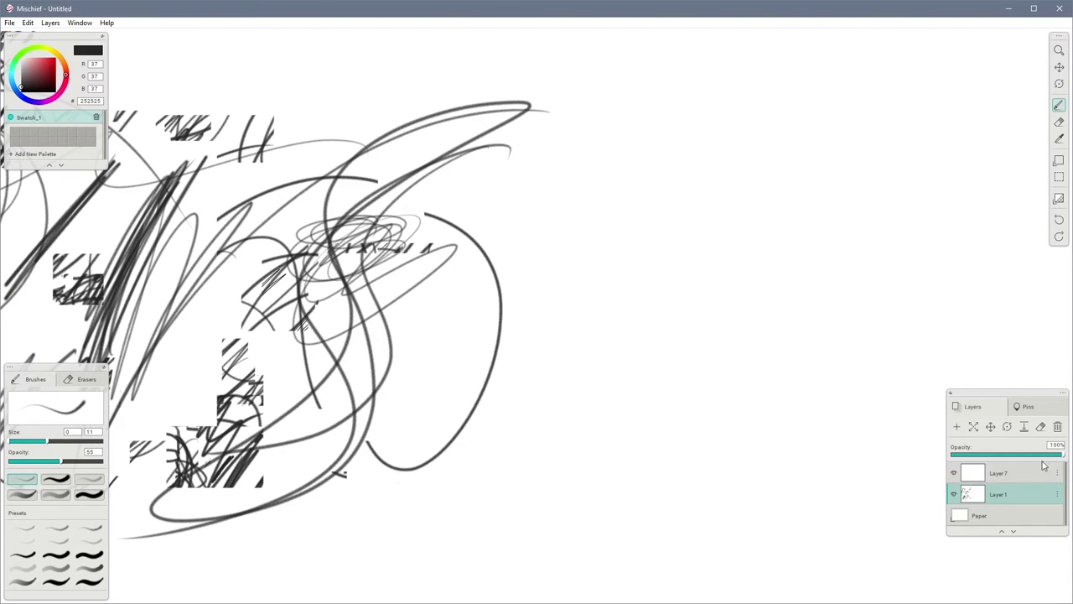
{"action": "left_click", "coordinate": [1057, 427]}
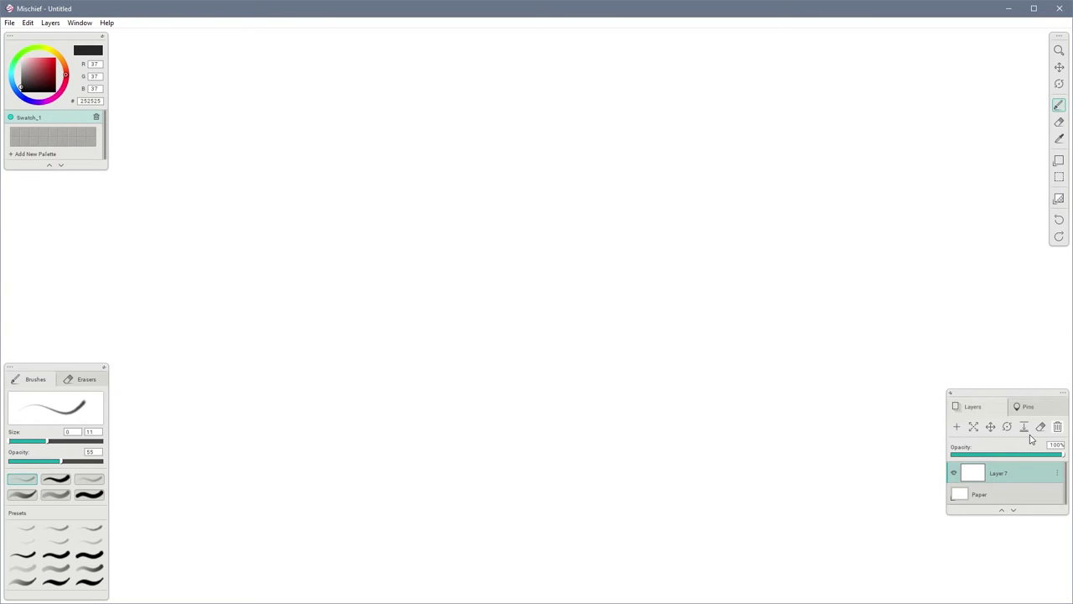
Pencil overlapping central circles and sweeping loops on Layer 7, plus an oval at upper right
{"action": "mouse_move", "coordinate": [540, 190]}
{"action": "left_mouse_down"}
{"action": "mouse_move", "coordinate": [544, 357]}
{"action": "mouse_move", "coordinate": [483, 185]}
{"action": "mouse_move", "coordinate": [563, 352]}
{"action": "left_mouse_up"}
{"action": "mouse_move", "coordinate": [508, 317]}
{"action": "left_mouse_down"}
{"action": "mouse_move", "coordinate": [559, 429]}
{"action": "mouse_move", "coordinate": [491, 511]}
{"action": "left_mouse_up"}
{"action": "mouse_move", "coordinate": [540, 426]}
{"action": "left_mouse_down"}
{"action": "mouse_move", "coordinate": [518, 404]}
{"action": "mouse_move", "coordinate": [587, 400]}
{"action": "mouse_move", "coordinate": [596, 524]}
{"action": "left_mouse_up"}
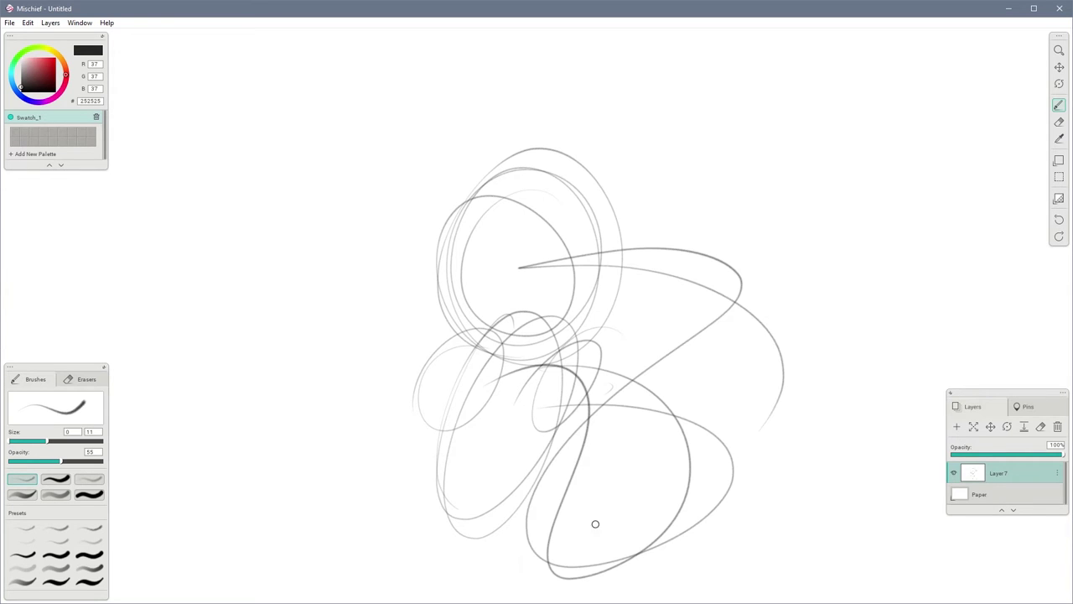
{"action": "left_click_drag", "start_coordinate": [596, 242], "coordinate": [674, 468]}
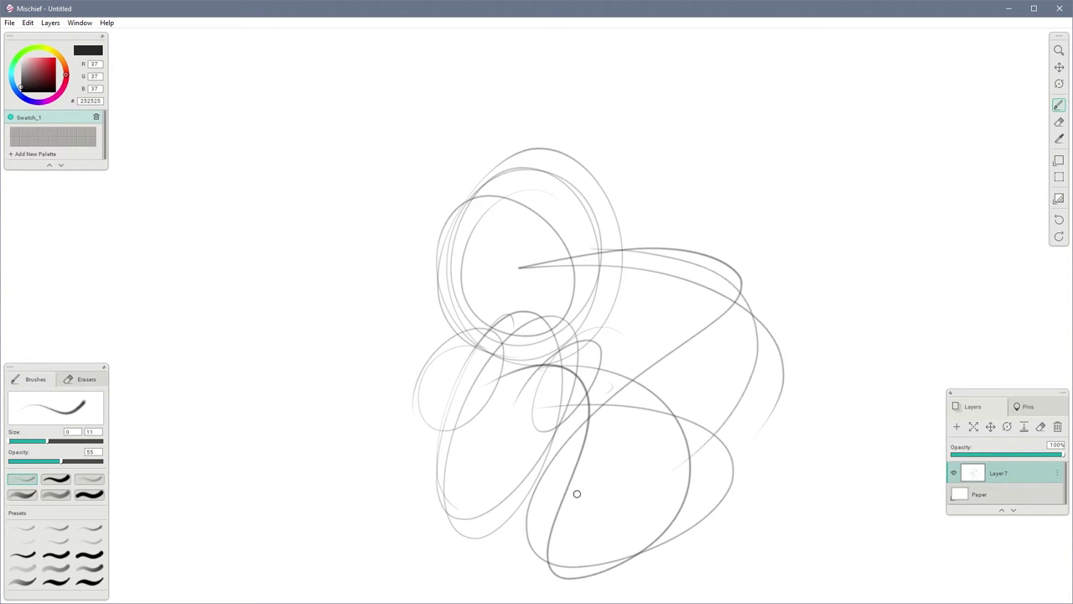
{"action": "mouse_move", "coordinate": [598, 263]}
{"action": "left_mouse_down"}
{"action": "mouse_move", "coordinate": [701, 405]}
{"action": "mouse_move", "coordinate": [635, 496]}
{"action": "left_mouse_up"}
{"action": "mouse_move", "coordinate": [731, 278]}
{"action": "left_mouse_down"}
{"action": "mouse_move", "coordinate": [603, 575]}
{"action": "mouse_move", "coordinate": [657, 552]}
{"action": "left_mouse_up"}
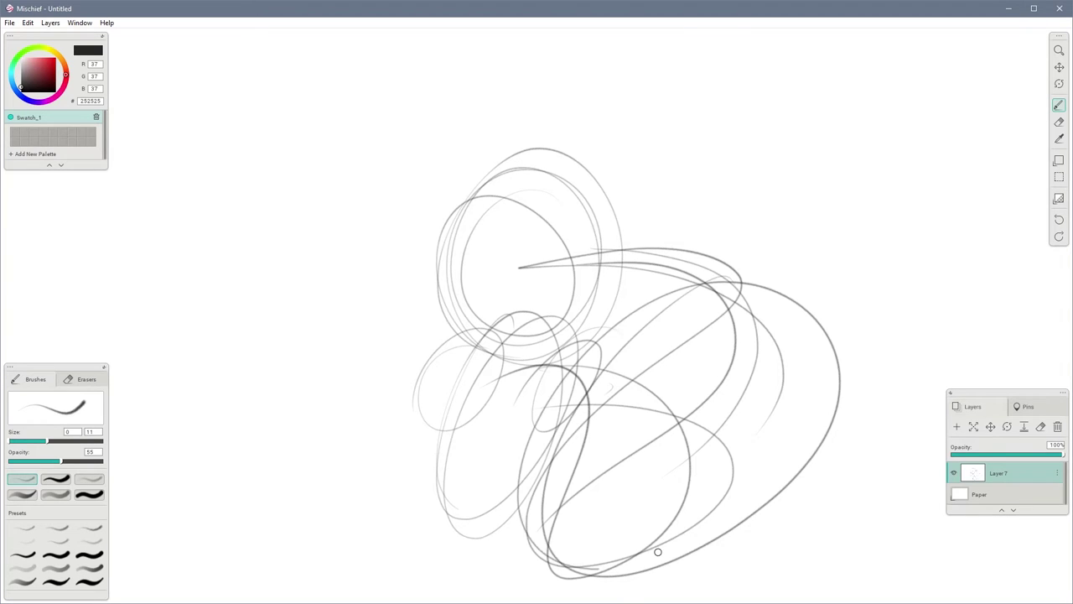
{"action": "left_click_drag", "start_coordinate": [587, 276], "coordinate": [503, 369]}
{"action": "mouse_move", "coordinate": [849, 87]}
{"action": "left_mouse_down"}
{"action": "mouse_move", "coordinate": [693, 165]}
{"action": "mouse_move", "coordinate": [820, 250]}
{"action": "mouse_move", "coordinate": [766, 64]}
{"action": "mouse_move", "coordinate": [697, 259]}
{"action": "mouse_move", "coordinate": [622, 216]}
{"action": "left_mouse_up"}
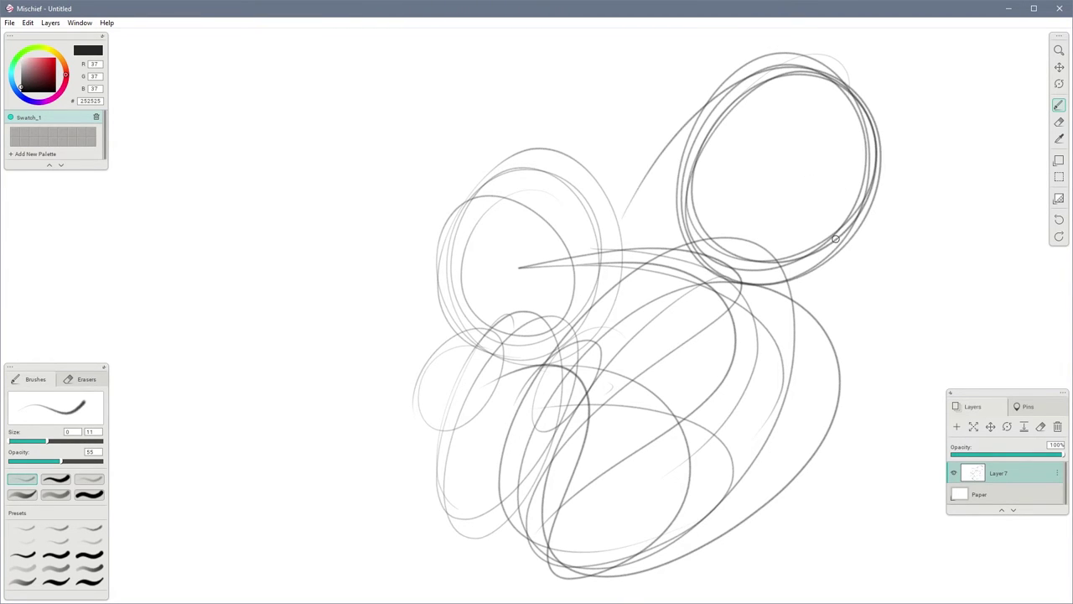
{"action": "mouse_move", "coordinate": [835, 239]}
{"action": "left_mouse_down"}
{"action": "mouse_move", "coordinate": [767, 65]}
{"action": "mouse_move", "coordinate": [567, 237]}
{"action": "left_mouse_up"}
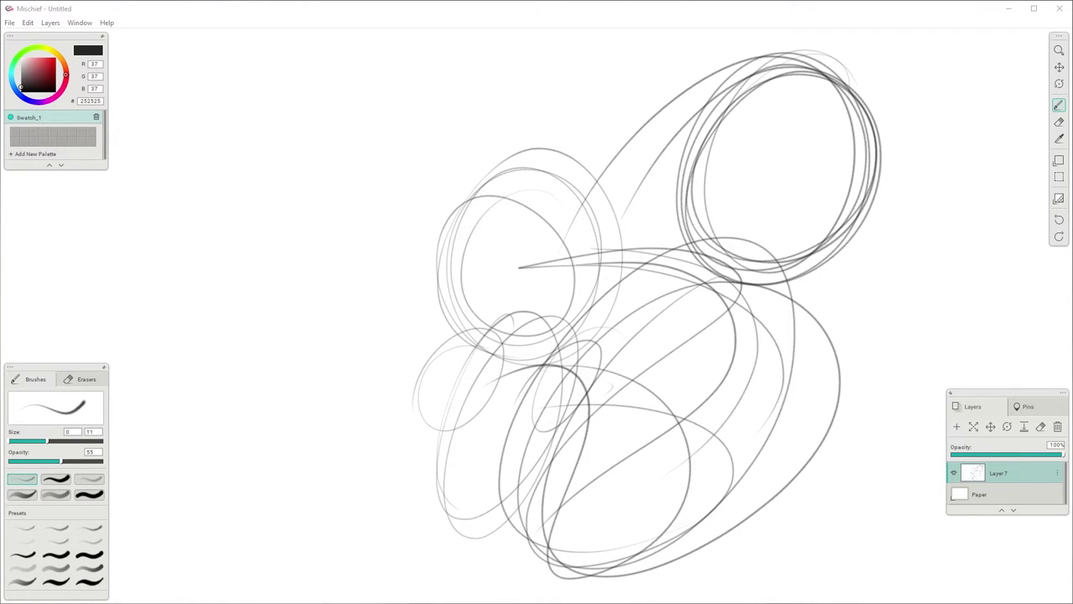
Add empty Layer 8 and delete Layer 7 with its sketch
{"action": "left_click", "coordinate": [957, 427]}
{"action": "left_click", "coordinate": [1009, 495]}
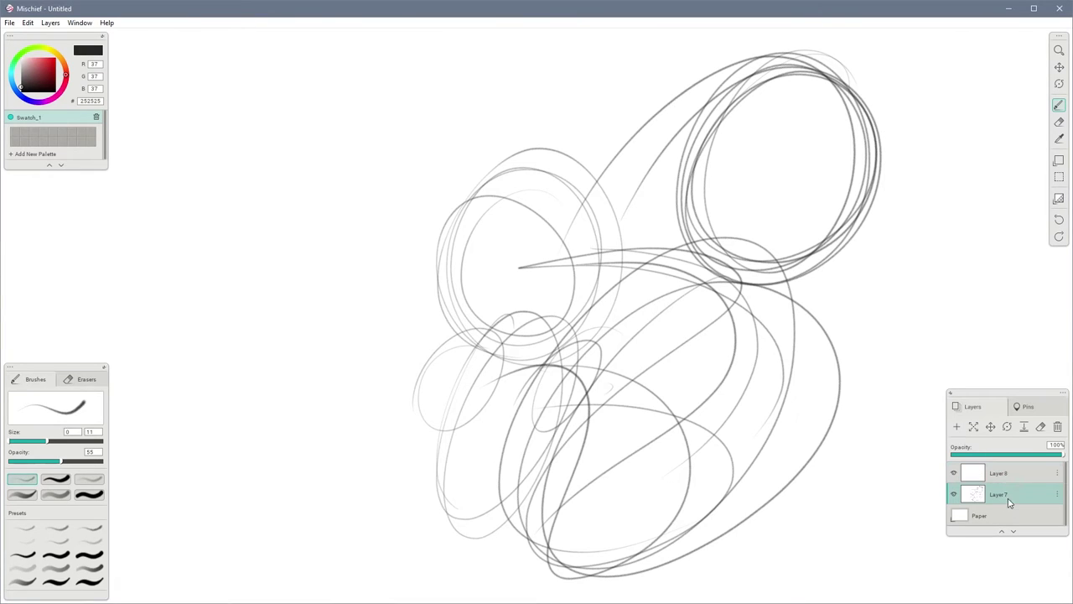
{"action": "left_click", "coordinate": [1055, 430]}
Move the Layers panel down and activate window opacity to make Mischief translucent
{"action": "left_click_drag", "start_coordinate": [998, 405], "coordinate": [1011, 493]}
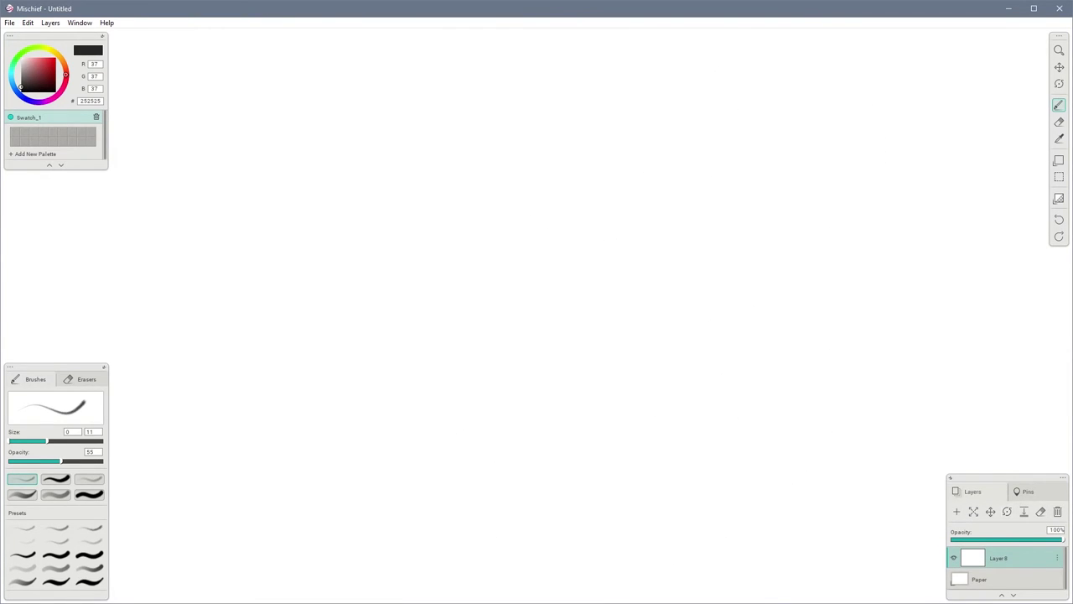
{"action": "left_click", "coordinate": [80, 22]}
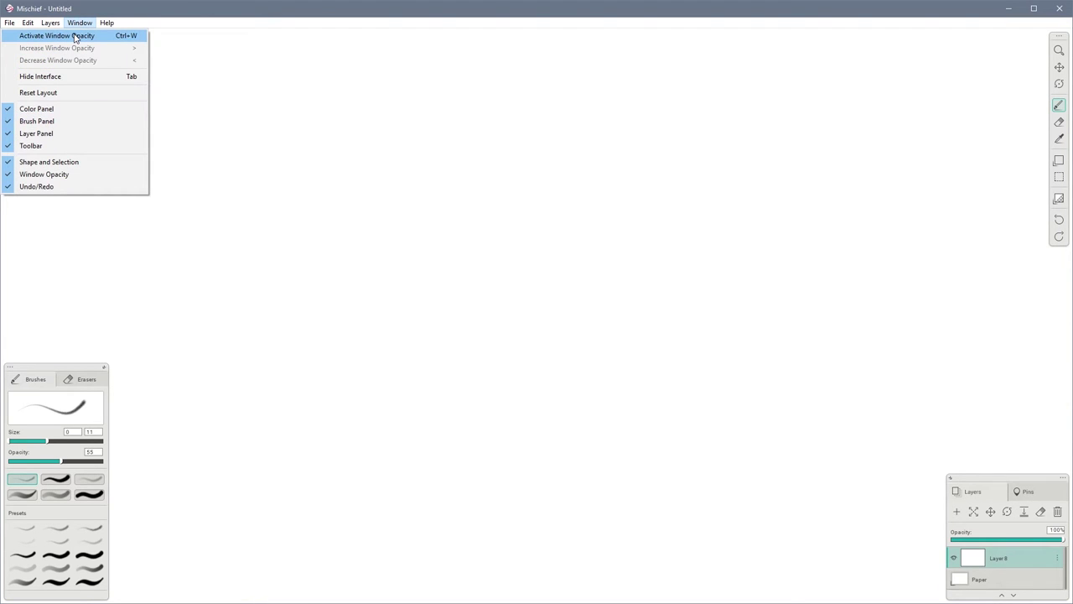
{"action": "left_click", "coordinate": [74, 36]}
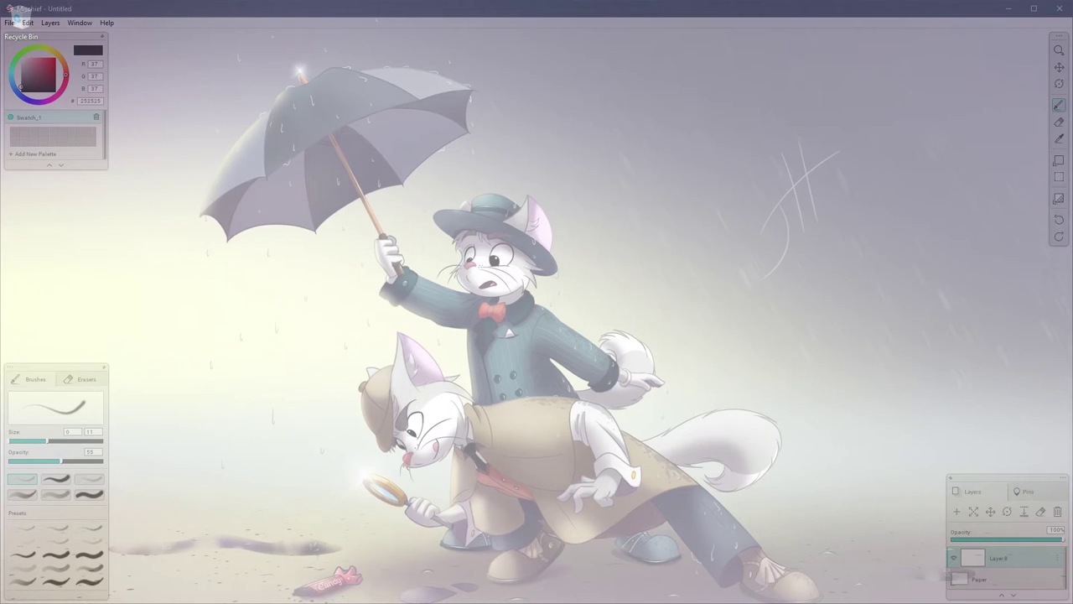
Position the Chrome squirrel photo to the left, behind the translucent Mischief window
{"action": "key", "text": "alt+Tab"}
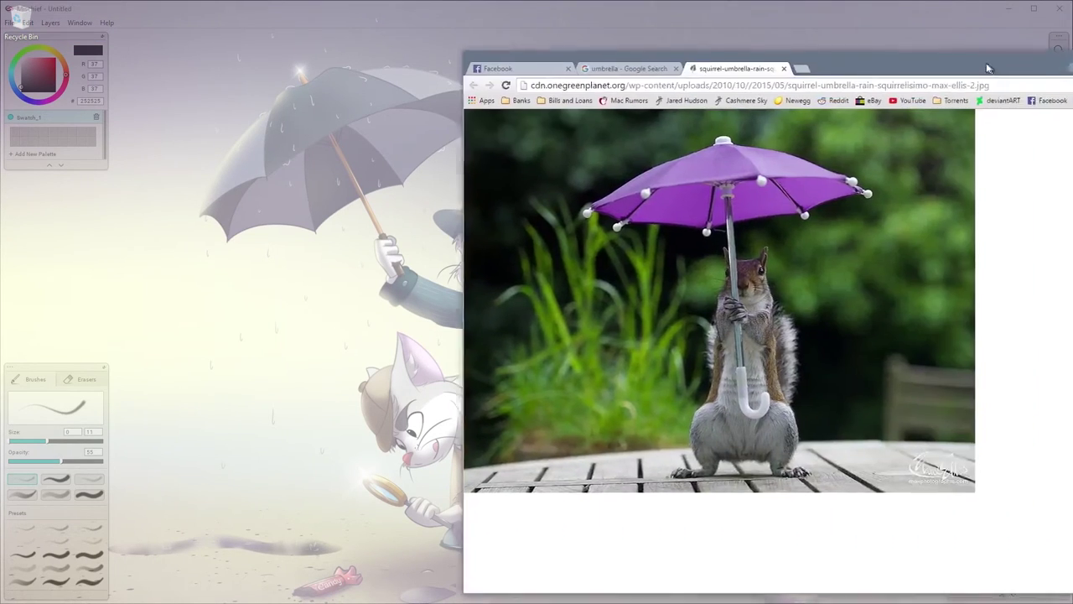
{"action": "left_click_drag", "start_coordinate": [988, 67], "coordinate": [613, 45]}
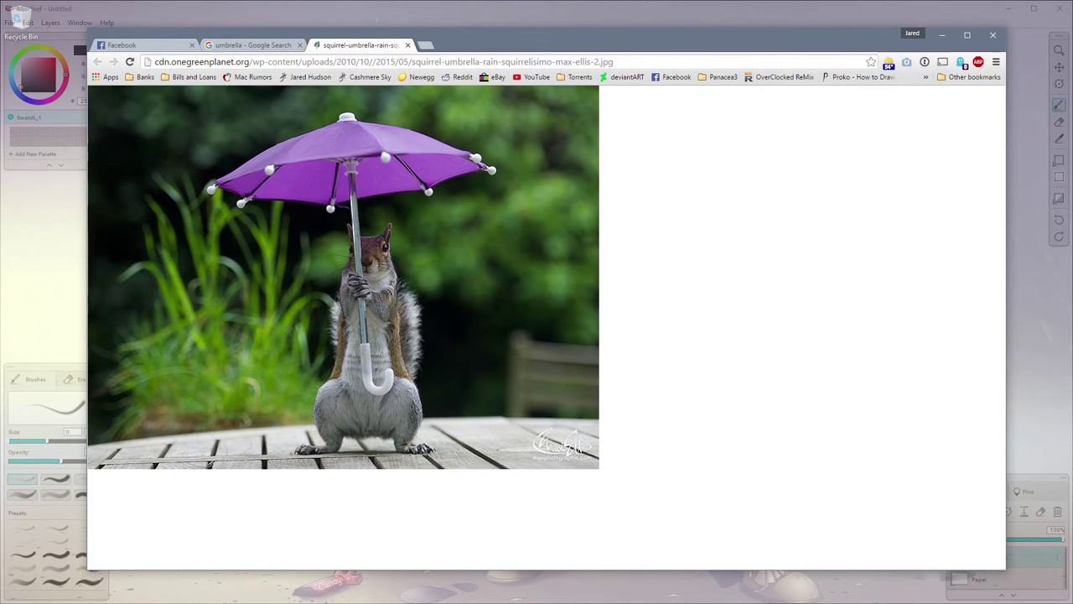
{"action": "key", "text": "alt+Tab"}
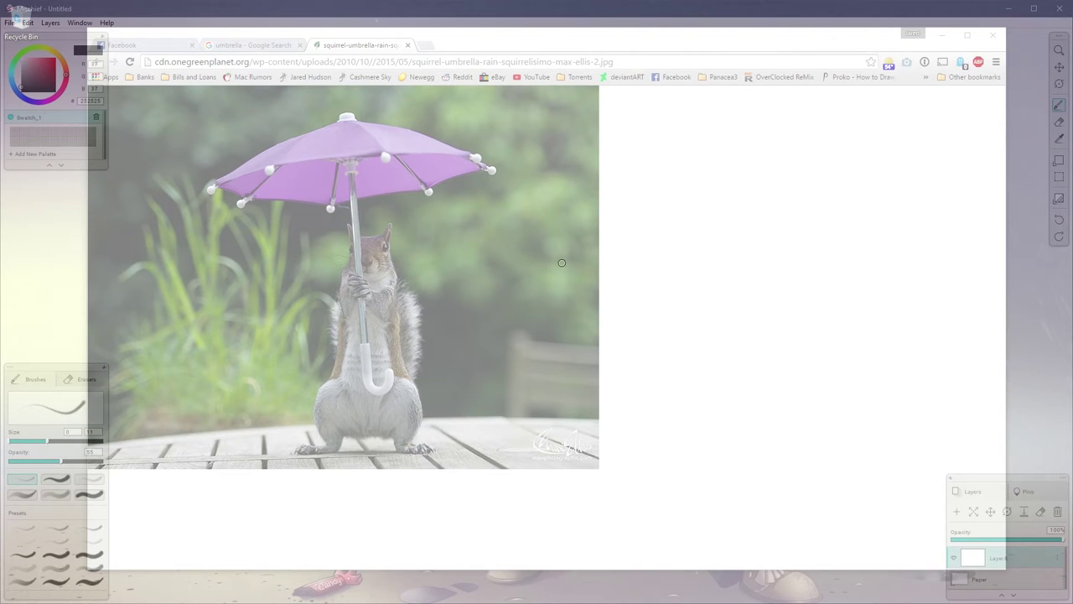
Raise the Mischief window's opacity, then lower it slightly so the photo shows through
{"action": "left_click", "coordinate": [80, 22]}
{"action": "left_click", "coordinate": [87, 48]}
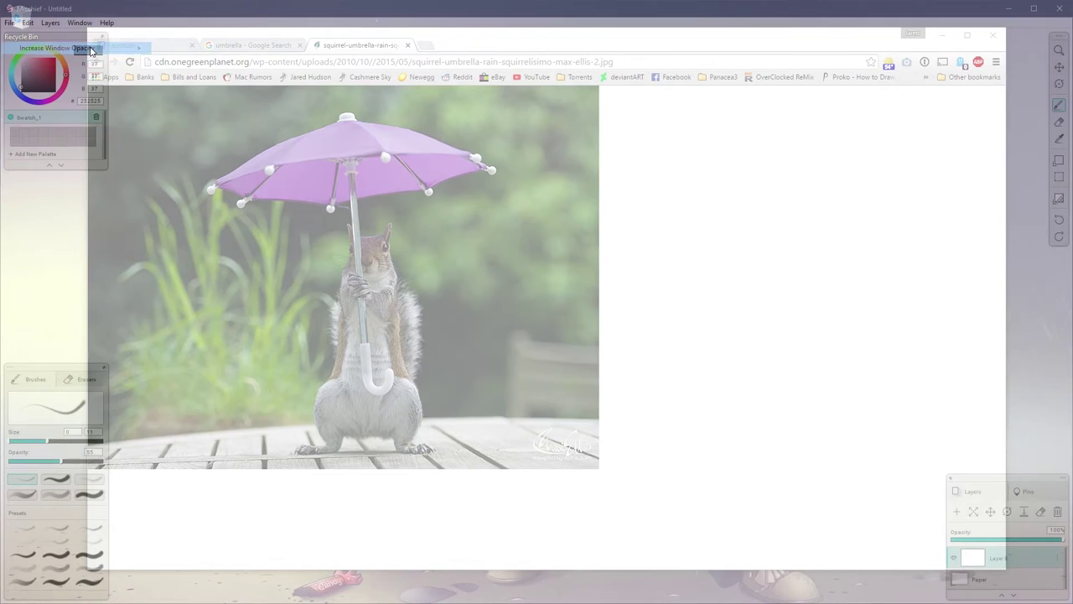
{"action": "key", "text": "ctrl+Up"}
{"action": "key", "text": "ctrl+Up"}
{"action": "key", "text": "ctrl+Up"}
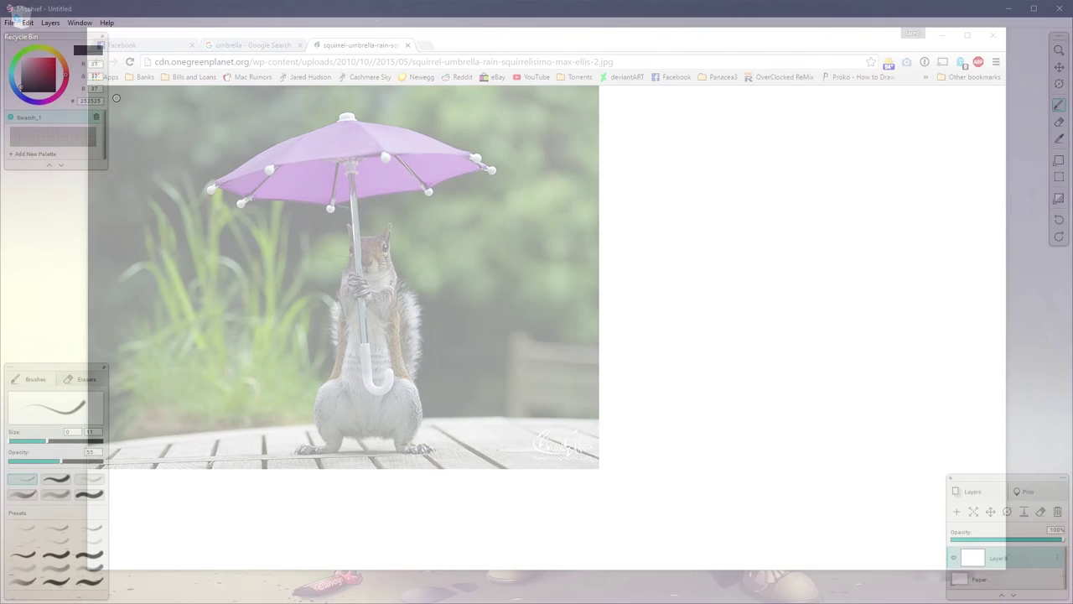
{"action": "key", "text": "ctrl+Down"}
{"action": "key", "text": "ctrl+Down"}
{"action": "key", "text": "ctrl+Down"}
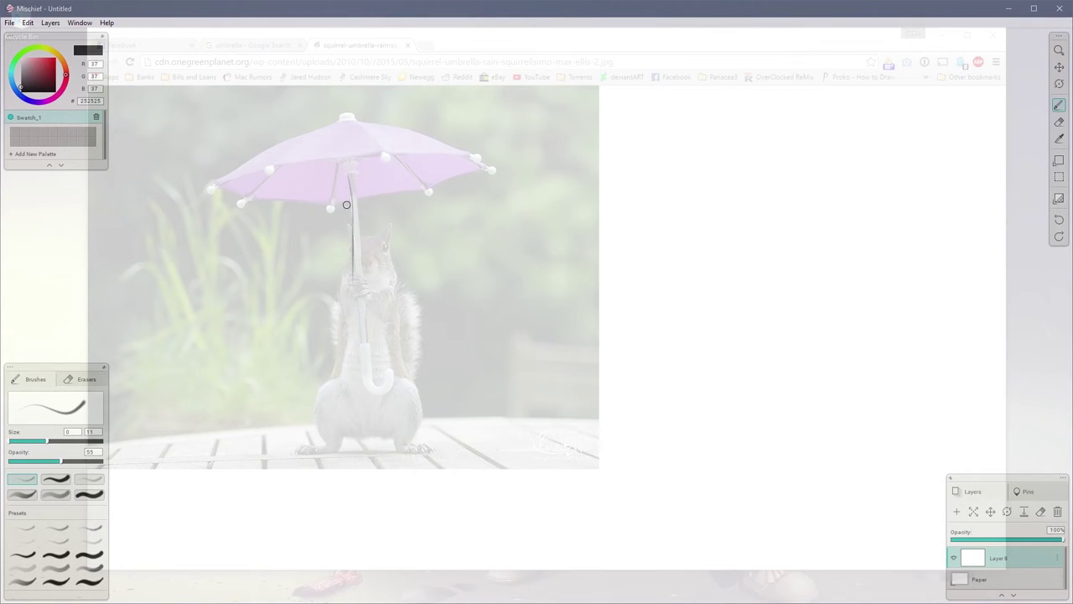
Trace the umbrella's pole, ribs, edges and top knob on Layer 8
{"action": "mouse_move", "coordinate": [349, 186]}
{"action": "left_mouse_down"}
{"action": "mouse_move", "coordinate": [349, 248]}
{"action": "mouse_move", "coordinate": [358, 206]}
{"action": "mouse_move", "coordinate": [359, 277]}
{"action": "left_mouse_up"}
{"action": "mouse_move", "coordinate": [352, 203]}
{"action": "left_mouse_down"}
{"action": "mouse_move", "coordinate": [434, 194]}
{"action": "mouse_move", "coordinate": [488, 170]}
{"action": "mouse_move", "coordinate": [462, 154]}
{"action": "mouse_move", "coordinate": [398, 150]}
{"action": "mouse_move", "coordinate": [335, 161]}
{"action": "left_mouse_up"}
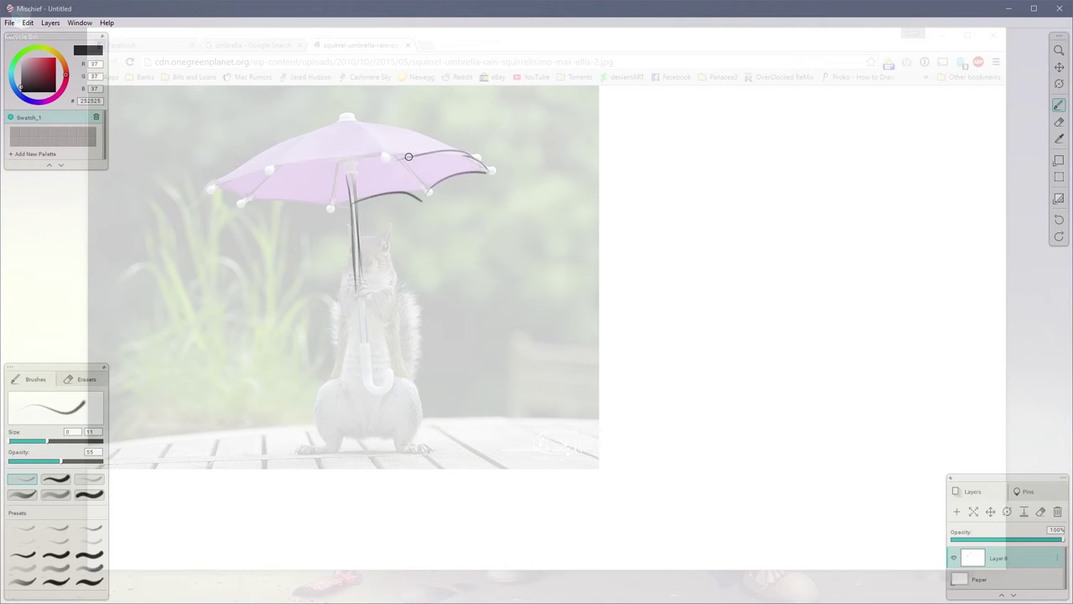
{"action": "left_click_drag", "start_coordinate": [410, 157], "coordinate": [207, 194]}
{"action": "mouse_move", "coordinate": [278, 168]}
{"action": "left_mouse_down"}
{"action": "mouse_move", "coordinate": [214, 189]}
{"action": "mouse_move", "coordinate": [337, 210]}
{"action": "left_mouse_up"}
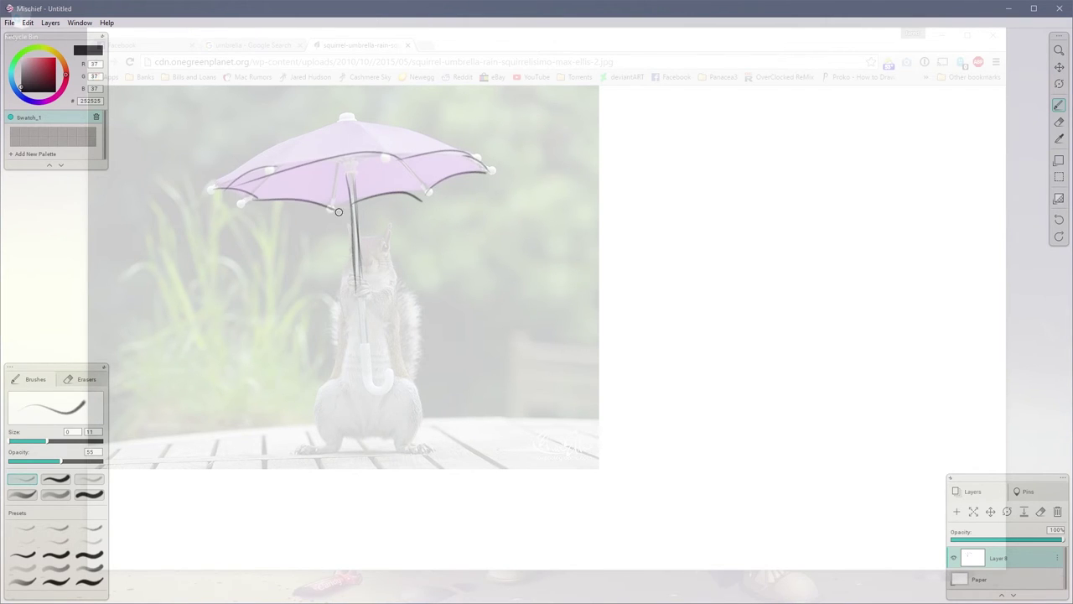
{"action": "mouse_move", "coordinate": [221, 186]}
{"action": "left_mouse_down"}
{"action": "mouse_move", "coordinate": [343, 126]}
{"action": "mouse_move", "coordinate": [488, 171]}
{"action": "left_mouse_up"}
{"action": "left_click_drag", "start_coordinate": [334, 129], "coordinate": [357, 128]}
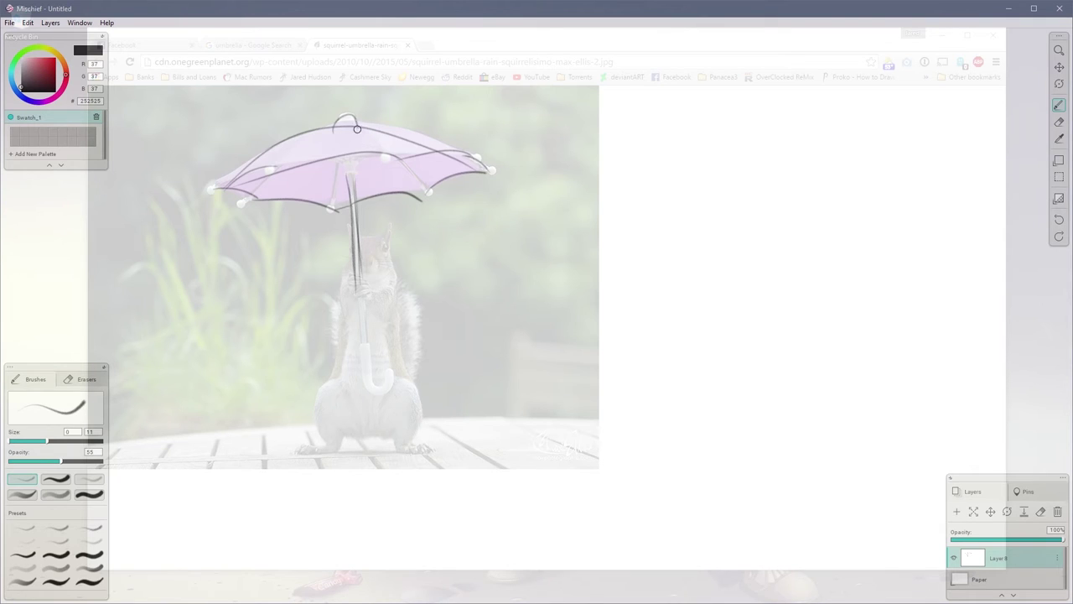
Trace the squirrel's ears, body outline, belly, arm, eye and head contour
{"action": "mouse_move", "coordinate": [366, 239]}
{"action": "left_mouse_down"}
{"action": "mouse_move", "coordinate": [393, 247]}
{"action": "mouse_move", "coordinate": [350, 232]}
{"action": "mouse_move", "coordinate": [344, 277]}
{"action": "mouse_move", "coordinate": [410, 387]}
{"action": "mouse_move", "coordinate": [395, 457]}
{"action": "mouse_move", "coordinate": [429, 444]}
{"action": "mouse_move", "coordinate": [335, 429]}
{"action": "mouse_move", "coordinate": [334, 451]}
{"action": "left_mouse_up"}
{"action": "mouse_move", "coordinate": [336, 384]}
{"action": "left_mouse_down"}
{"action": "mouse_move", "coordinate": [326, 441]}
{"action": "mouse_move", "coordinate": [298, 449]}
{"action": "left_mouse_up"}
{"action": "mouse_move", "coordinate": [340, 319]}
{"action": "left_mouse_down"}
{"action": "mouse_move", "coordinate": [337, 302]}
{"action": "mouse_move", "coordinate": [333, 350]}
{"action": "left_mouse_up"}
{"action": "left_click_drag", "start_coordinate": [398, 297], "coordinate": [397, 381]}
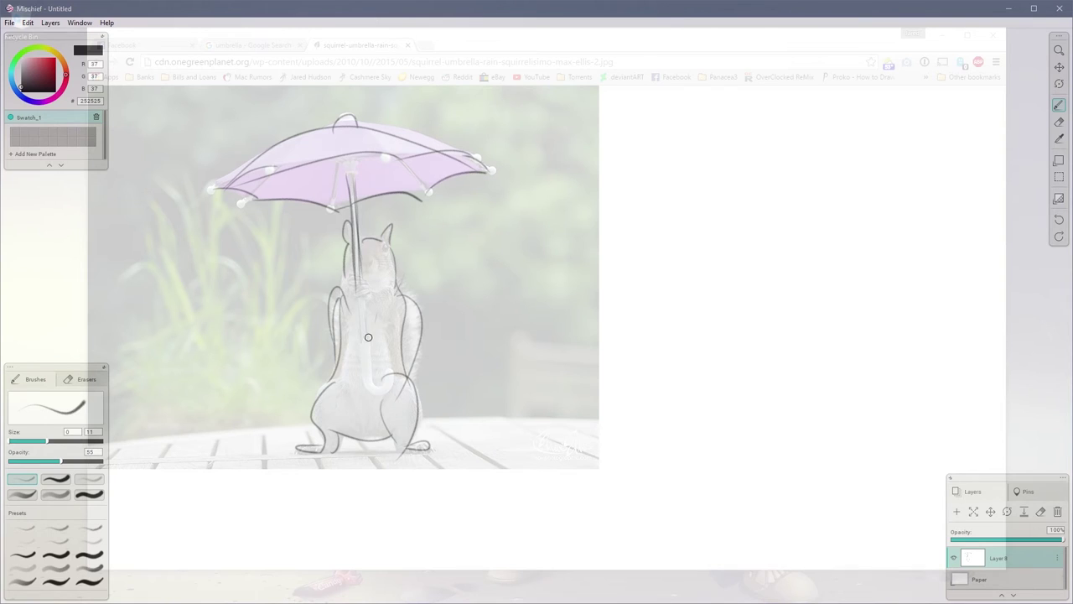
{"action": "left_click_drag", "start_coordinate": [369, 338], "coordinate": [391, 348]}
{"action": "mouse_move", "coordinate": [361, 258]}
{"action": "left_mouse_down"}
{"action": "mouse_move", "coordinate": [398, 388]}
{"action": "mouse_move", "coordinate": [379, 394]}
{"action": "mouse_move", "coordinate": [383, 298]}
{"action": "left_mouse_up"}
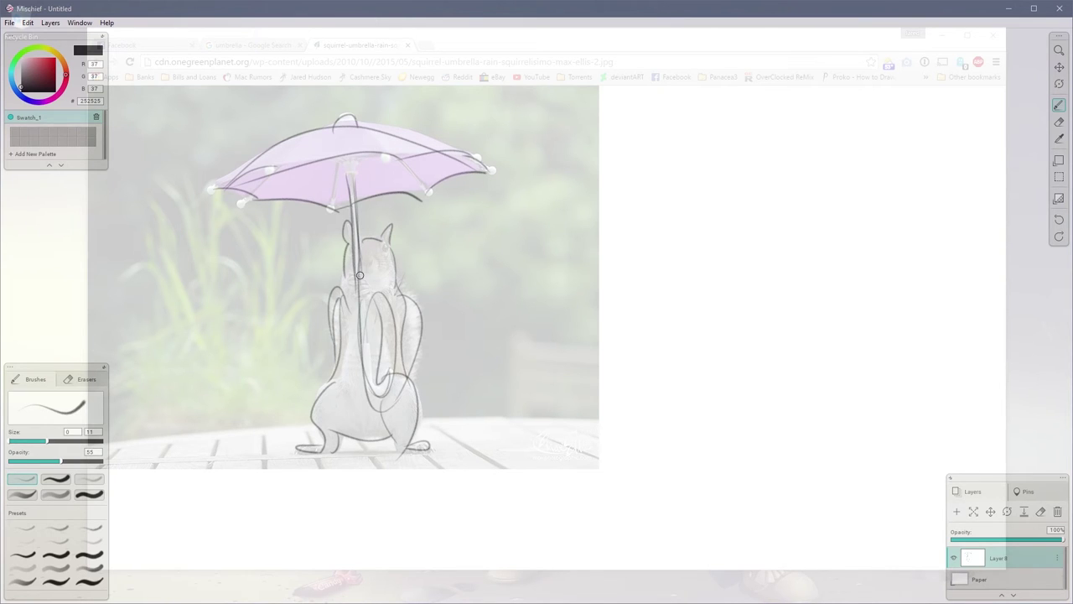
{"action": "left_click_drag", "start_coordinate": [367, 257], "coordinate": [392, 241]}
Make the window opaque again and zoom and pan to frame the squirrel sketch
{"action": "left_click", "coordinate": [84, 25]}
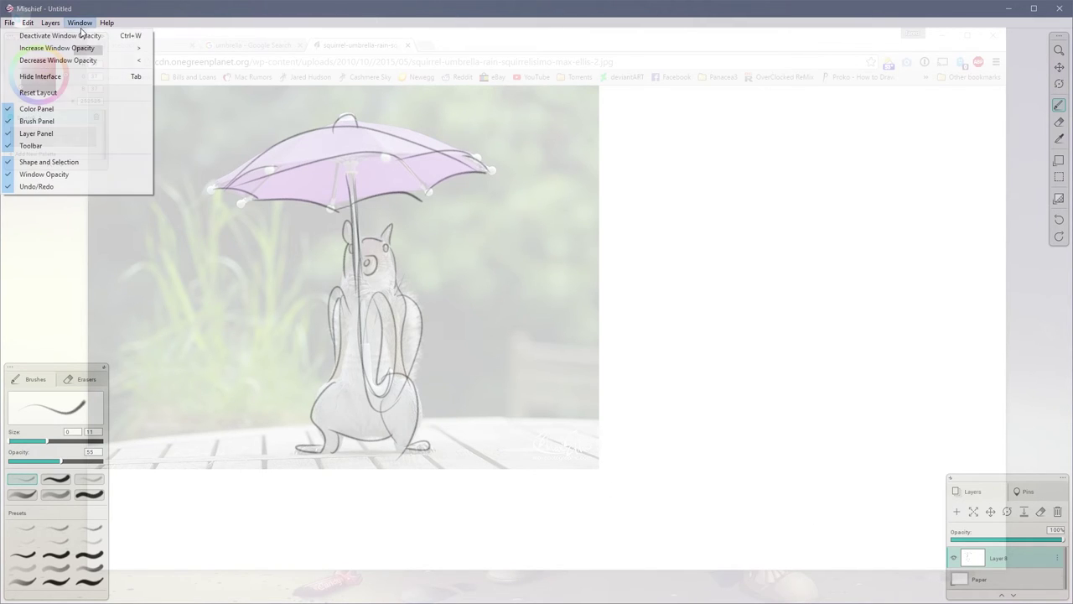
{"action": "left_click", "coordinate": [89, 36]}
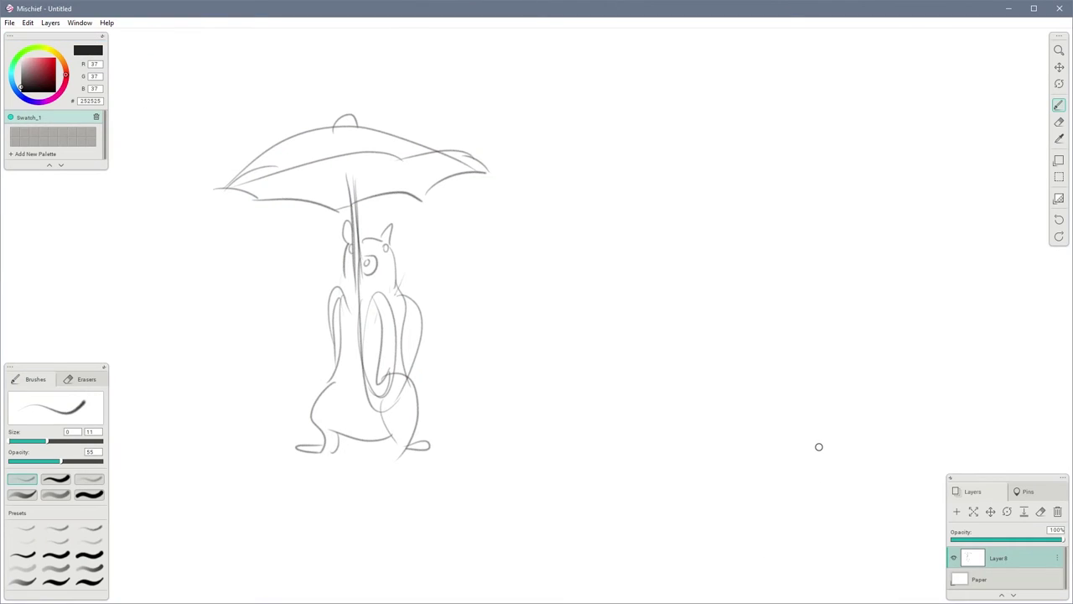
{"action": "key", "text": "space"}
{"action": "mouse_move", "coordinate": [609, 288]}
{"action": "left_mouse_down"}
{"action": "mouse_move", "coordinate": [593, 266]}
{"action": "mouse_move", "coordinate": [608, 300]}
{"action": "mouse_move", "coordinate": [705, 289]}
{"action": "mouse_move", "coordinate": [588, 281]}
{"action": "mouse_move", "coordinate": [664, 265]}
{"action": "mouse_move", "coordinate": [626, 268]}
{"action": "mouse_move", "coordinate": [697, 285]}
{"action": "mouse_move", "coordinate": [571, 275]}
{"action": "left_mouse_up"}
{"action": "key", "text": "z"}
{"action": "key", "text": "space"}
{"action": "left_click_drag", "start_coordinate": [665, 311], "coordinate": [675, 299]}
{"action": "left_click_drag", "start_coordinate": [609, 259], "coordinate": [613, 255]}
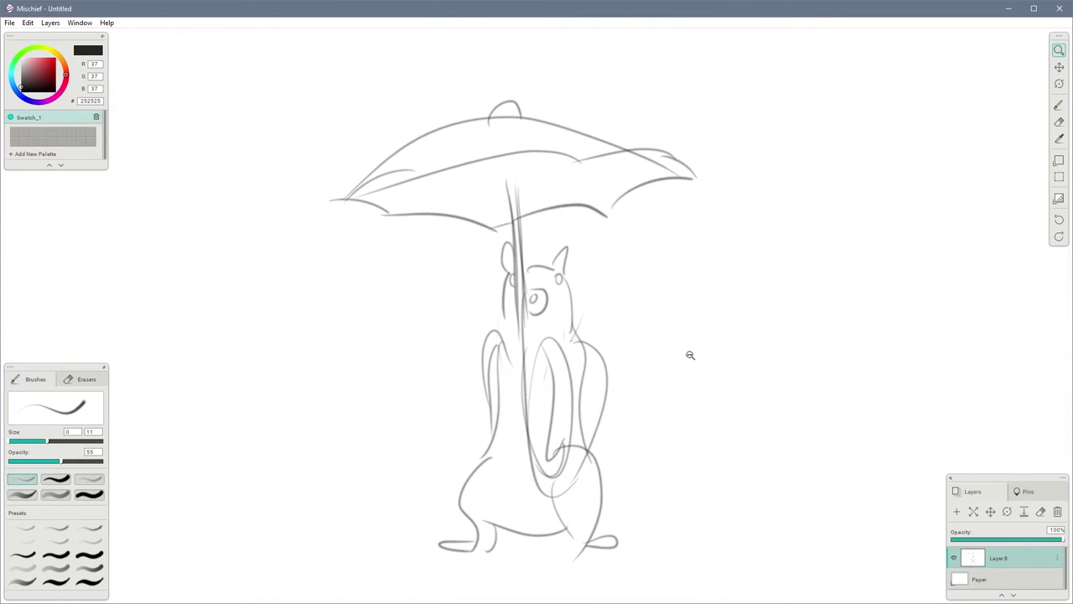
{"action": "left_click", "coordinate": [9, 23]}
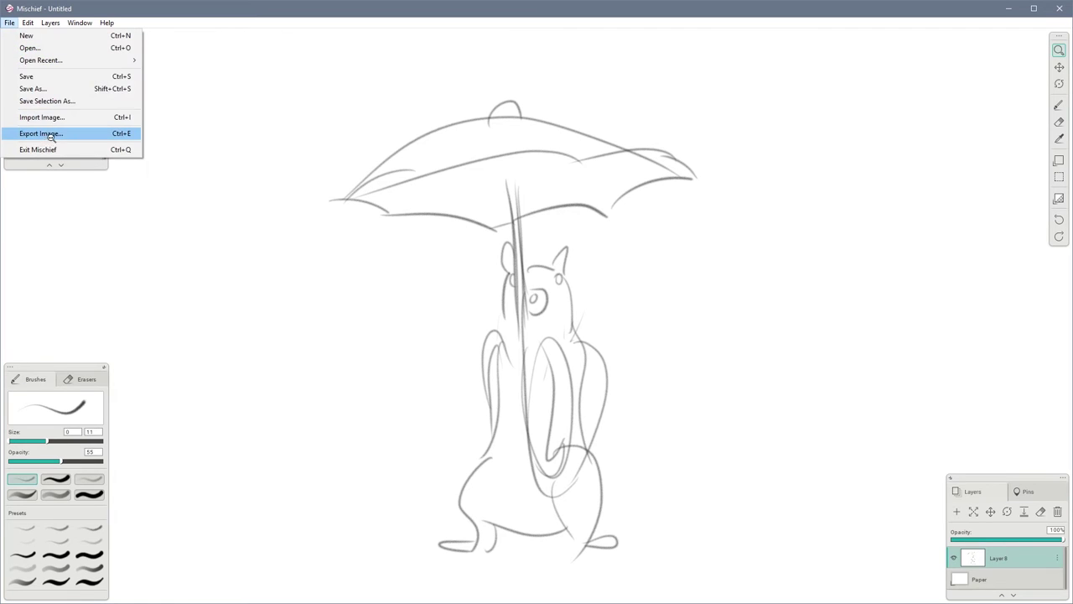
{"action": "left_click", "coordinate": [93, 133]}
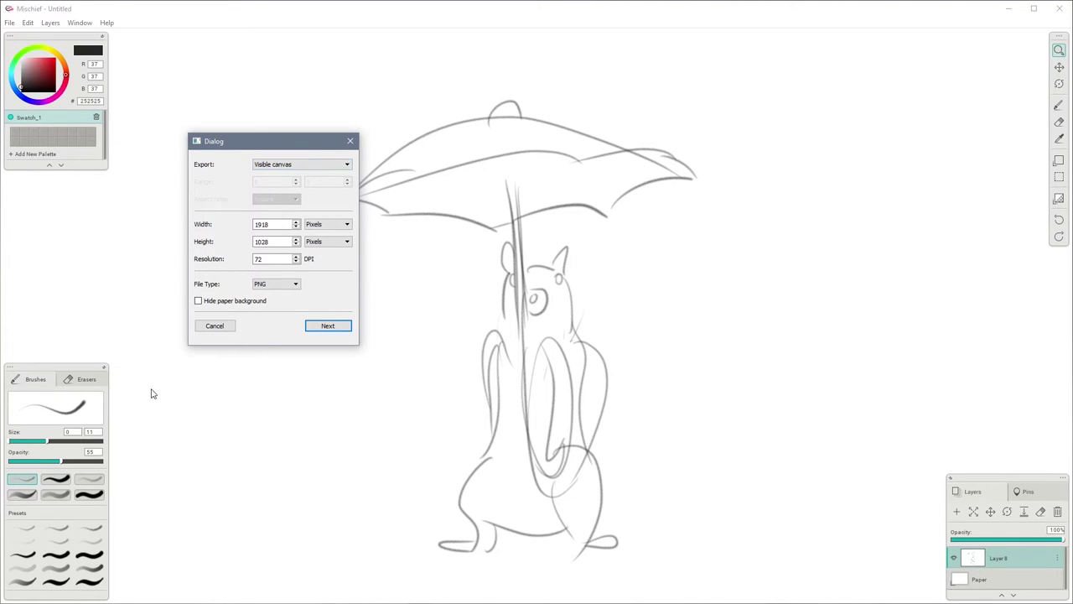
{"action": "left_click", "coordinate": [292, 166]}
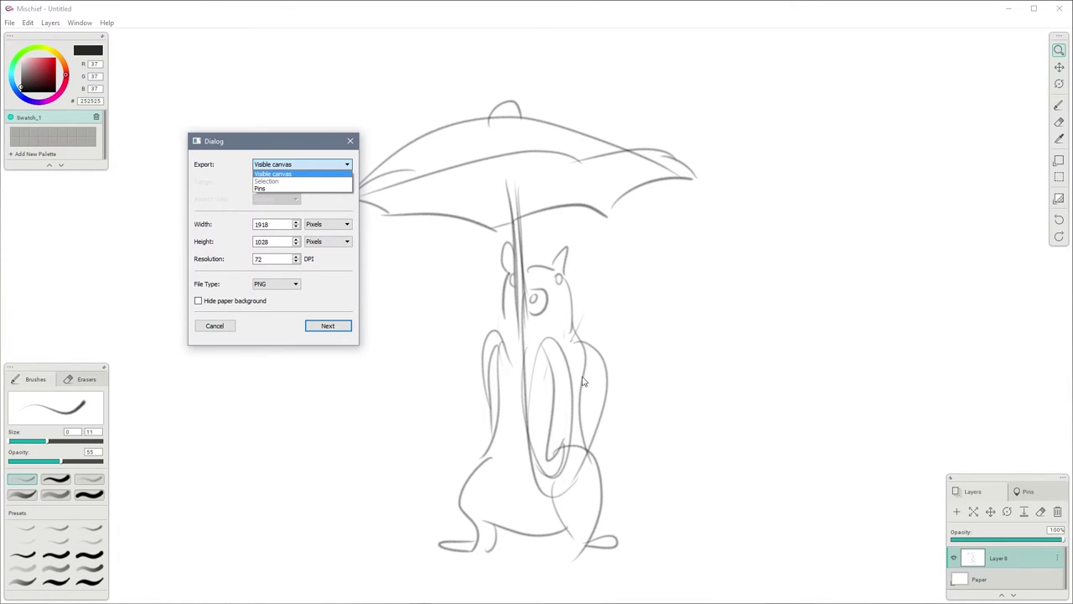
{"action": "left_click", "coordinate": [300, 186]}
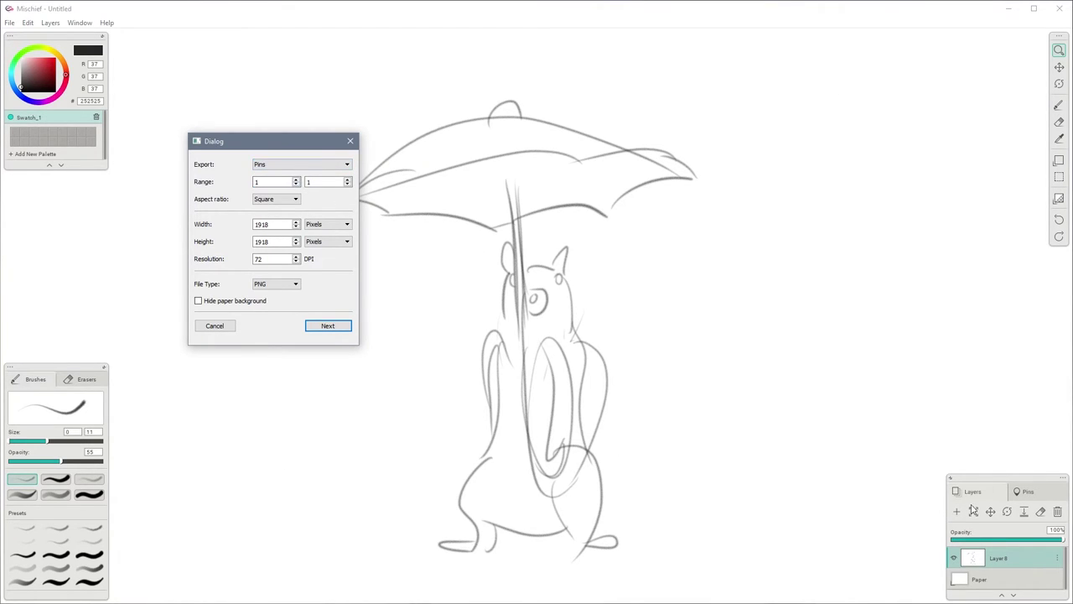
{"action": "left_click", "coordinate": [295, 165]}
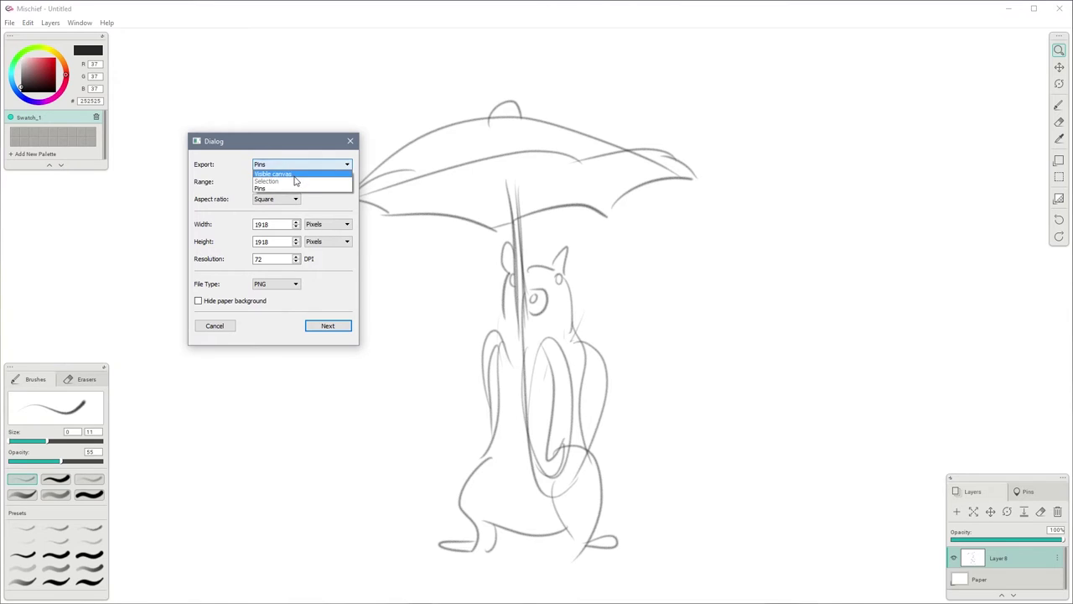
{"action": "left_click", "coordinate": [285, 174]}
{"action": "left_click", "coordinate": [295, 166]}
{"action": "left_click", "coordinate": [303, 172]}
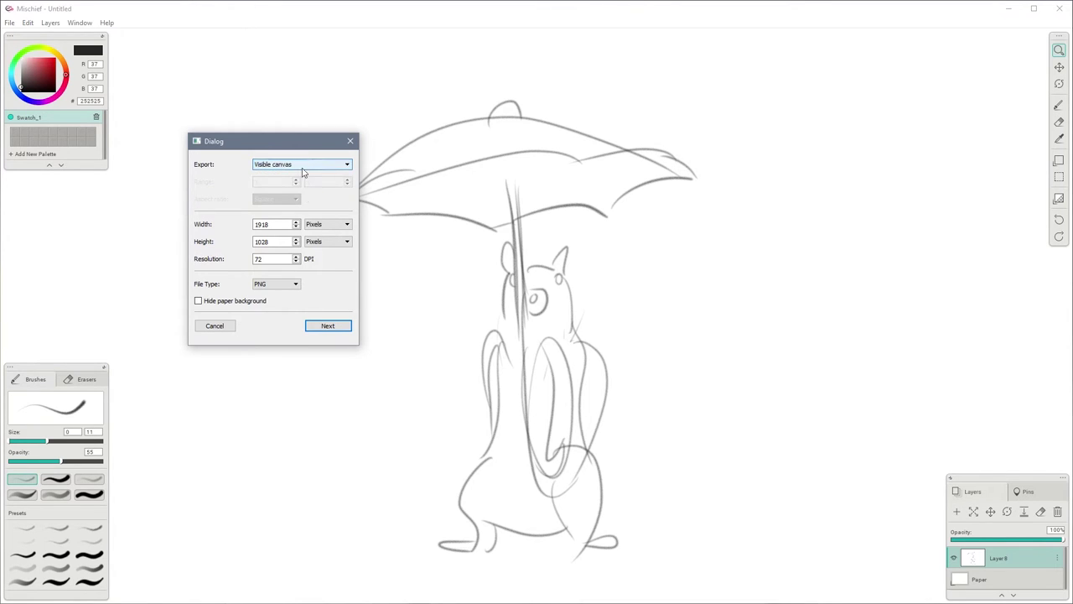
{"action": "double_click", "coordinate": [261, 224]}
{"action": "type", "text": "300"}
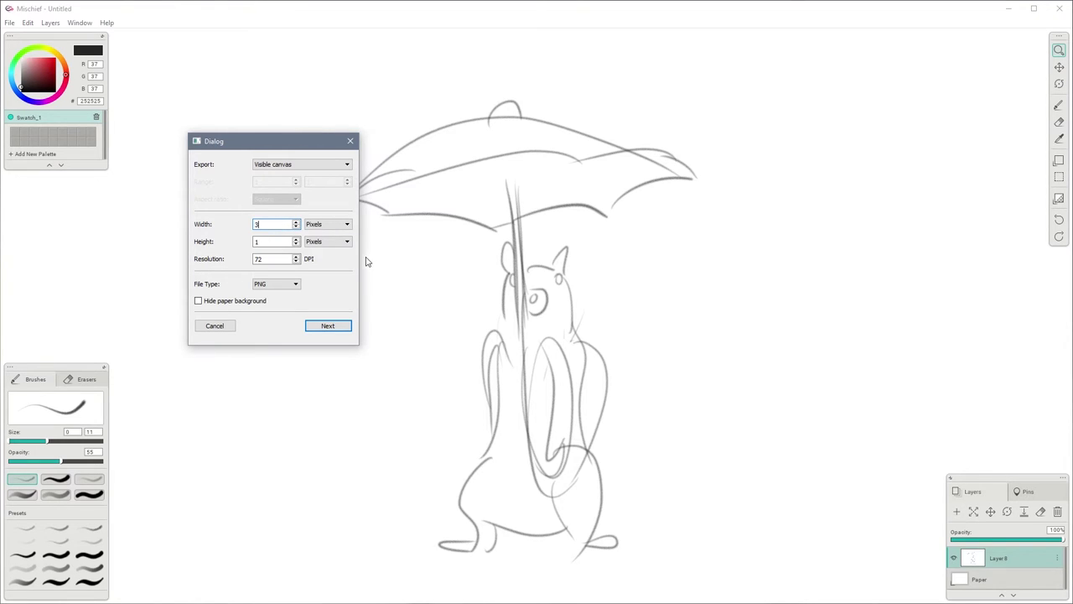
{"action": "type", "text": "0"}
{"action": "double_click", "coordinate": [268, 259]}
{"action": "type", "text": "300"}
{"action": "left_click", "coordinate": [285, 289]}
{"action": "left_click", "coordinate": [290, 299]}
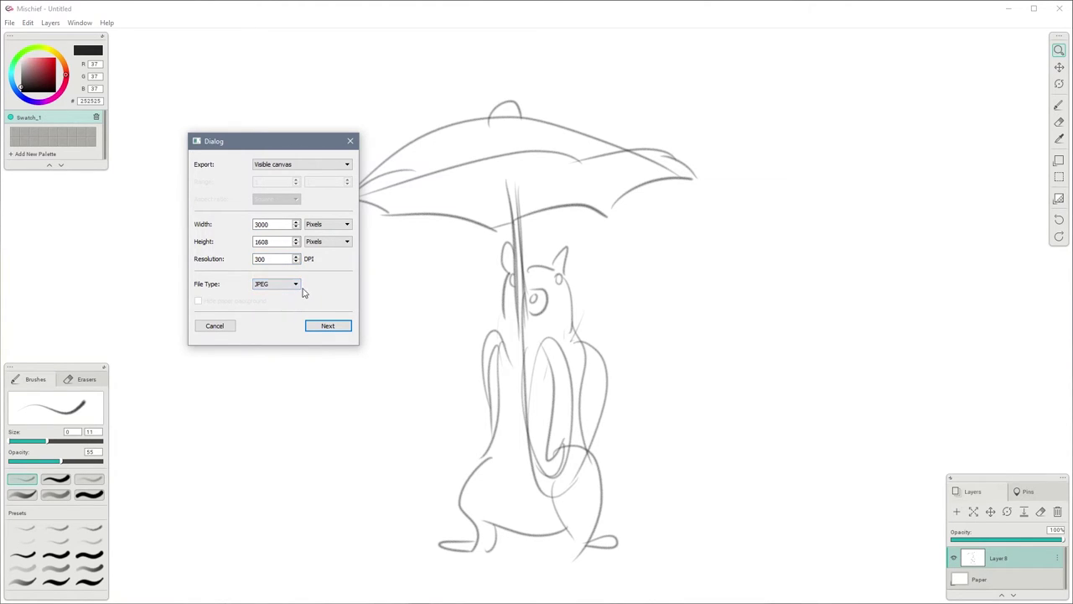
{"action": "left_click", "coordinate": [293, 285]}
{"action": "left_click", "coordinate": [291, 305]}
{"action": "left_click", "coordinate": [281, 285]}
{"action": "left_click", "coordinate": [276, 293]}
{"action": "left_click", "coordinate": [211, 325]}
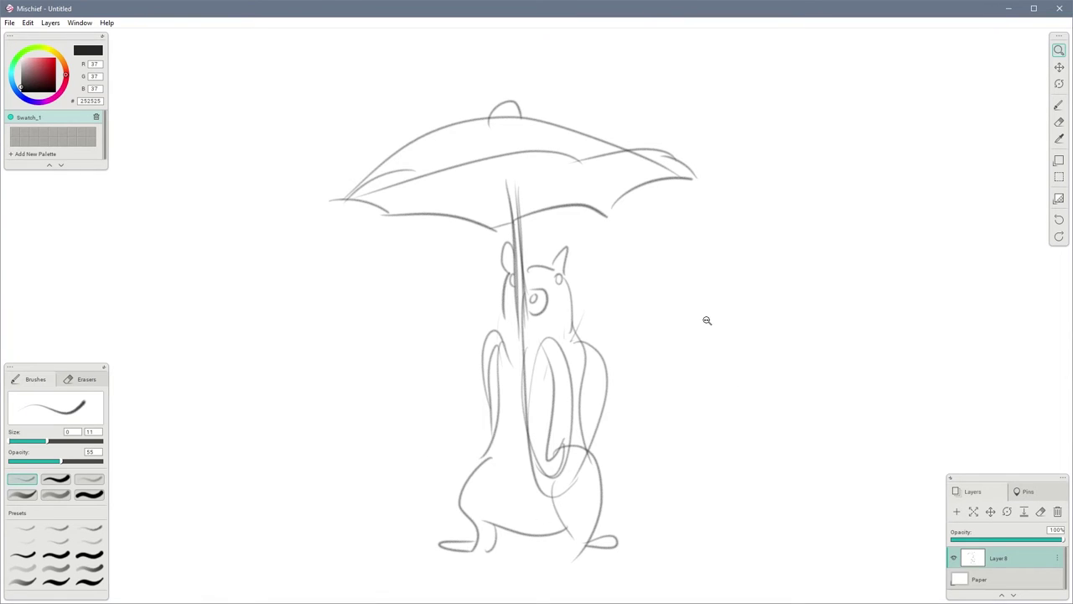
{"action": "left_click", "coordinate": [965, 581]}
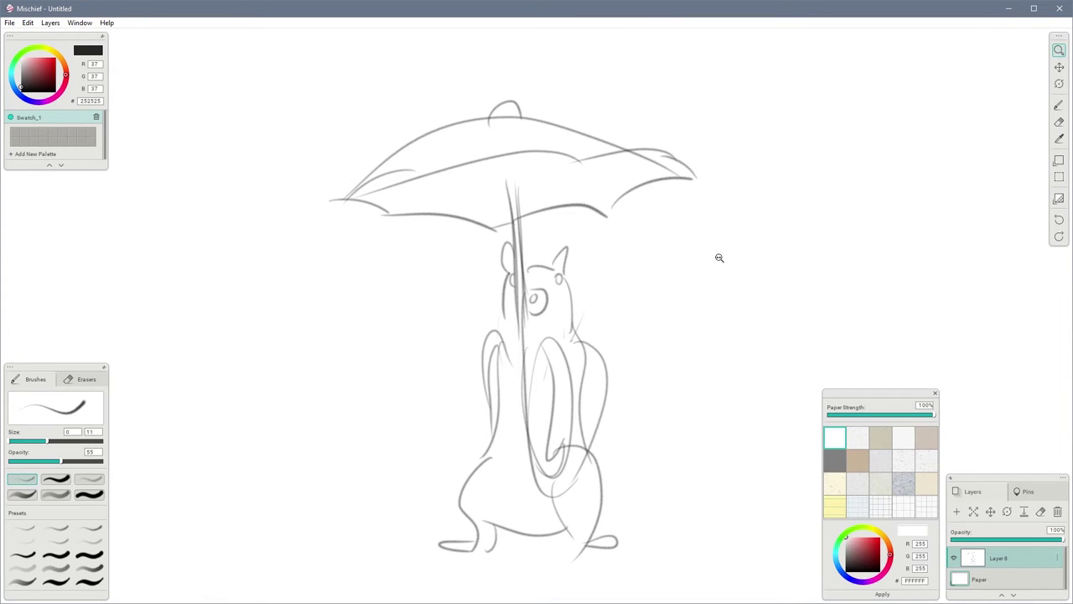
{"action": "left_click", "coordinate": [880, 437]}
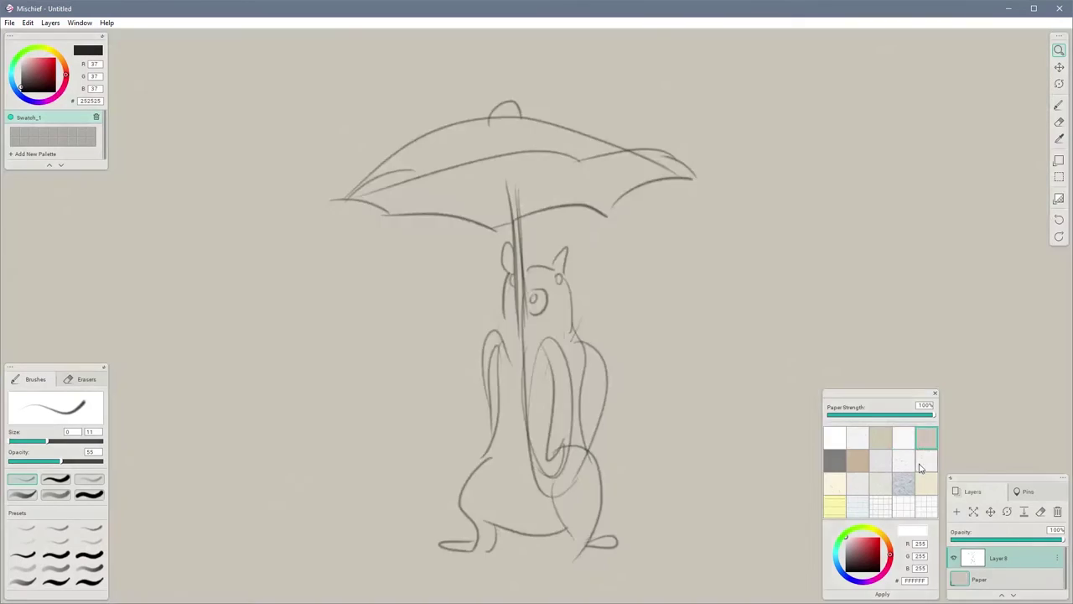
{"action": "left_click", "coordinate": [926, 460]}
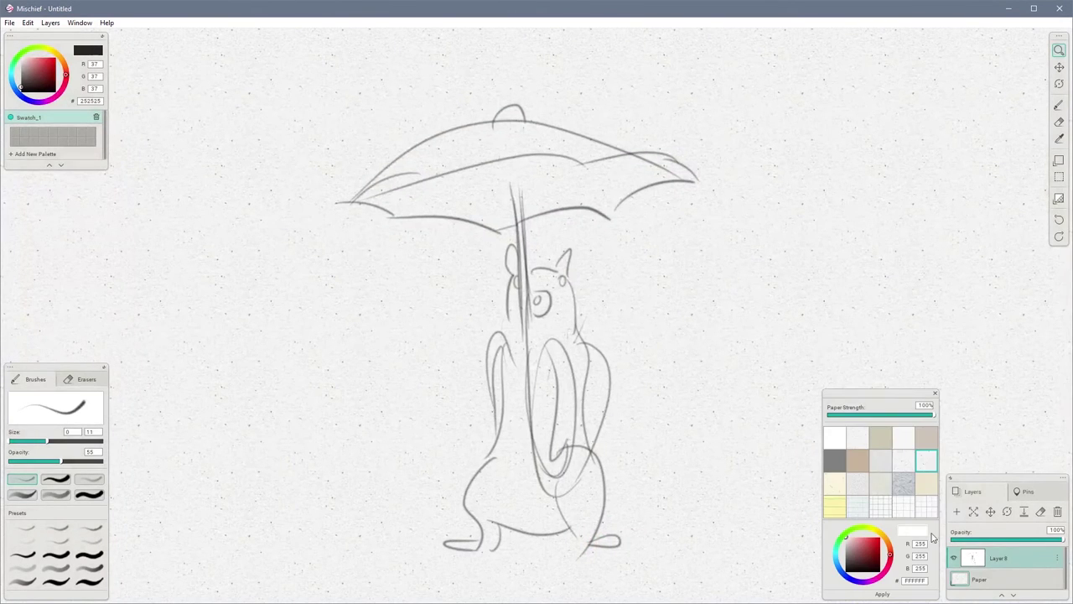
{"action": "left_click", "coordinate": [836, 438]}
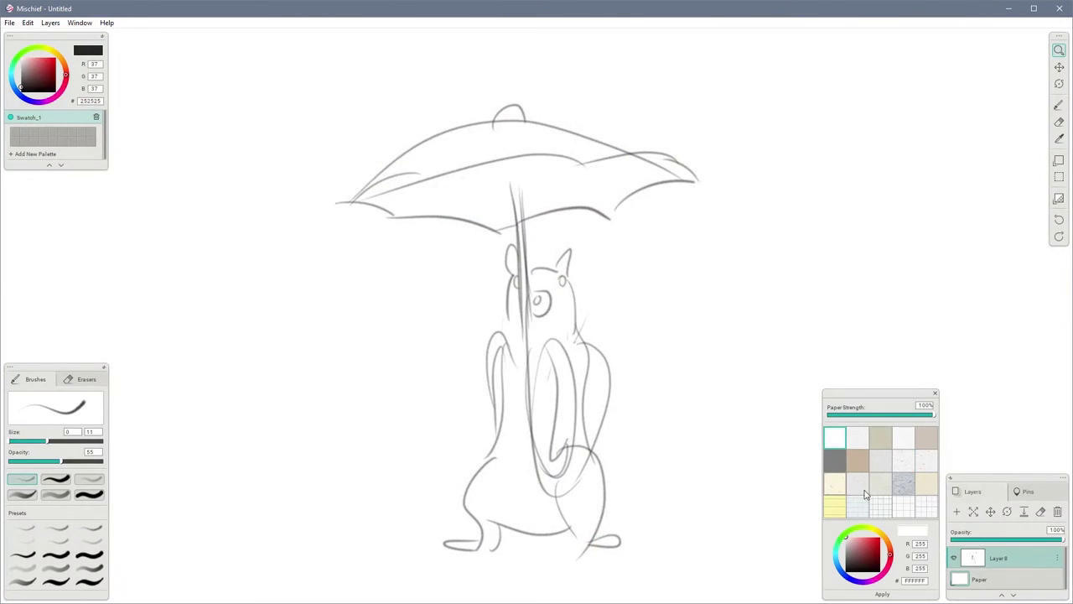
{"action": "left_click", "coordinate": [859, 485]}
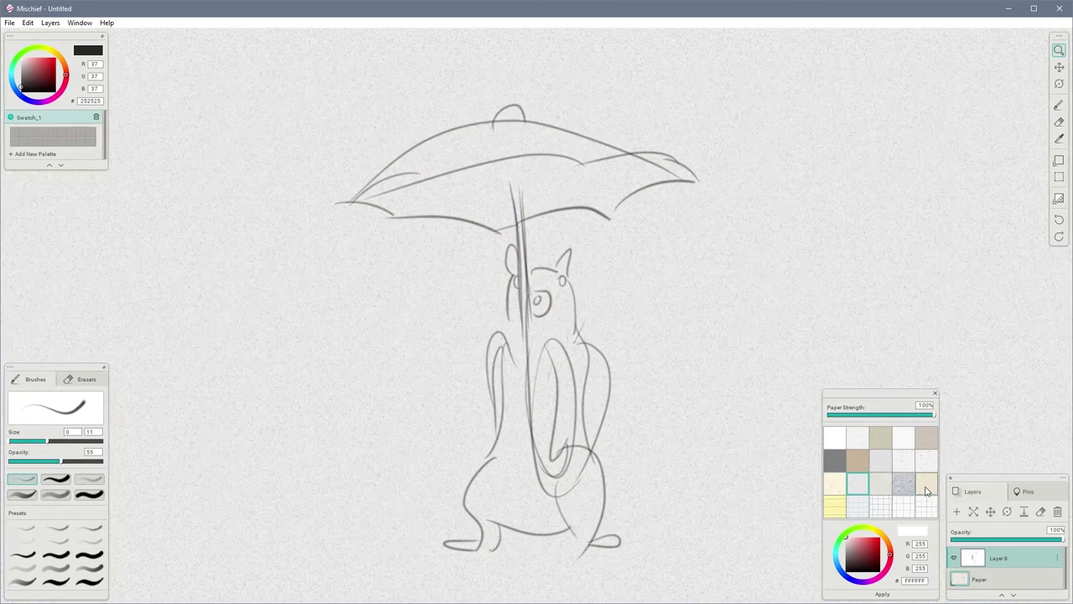
{"action": "left_click", "coordinate": [927, 490]}
{"action": "left_click", "coordinate": [903, 506]}
{"action": "left_click", "coordinate": [928, 508]}
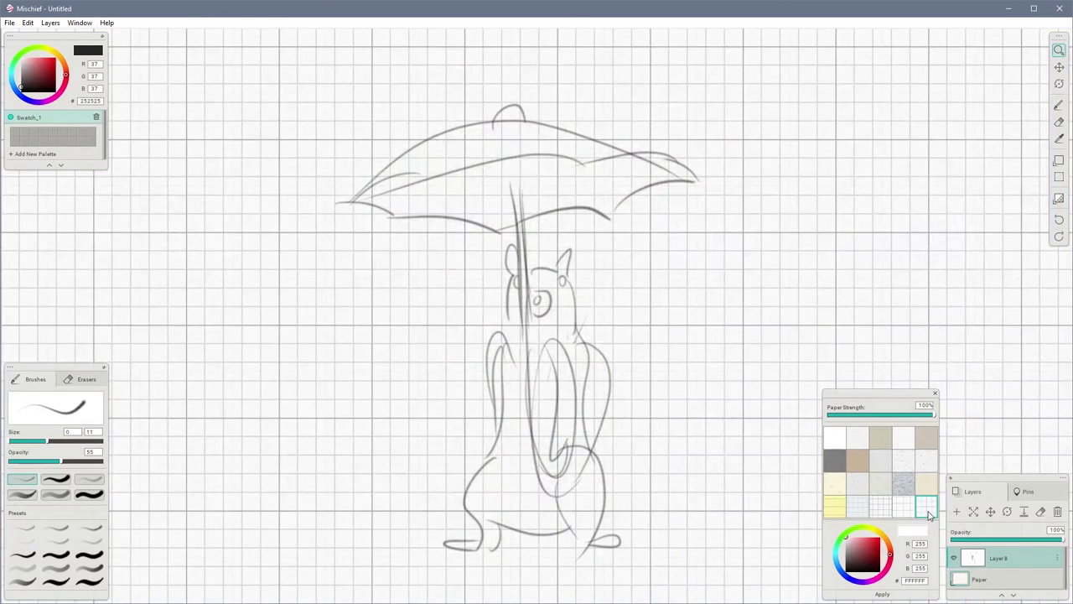
{"action": "left_click", "coordinate": [880, 506]}
{"action": "left_click", "coordinate": [858, 507]}
{"action": "left_click", "coordinate": [837, 503]}
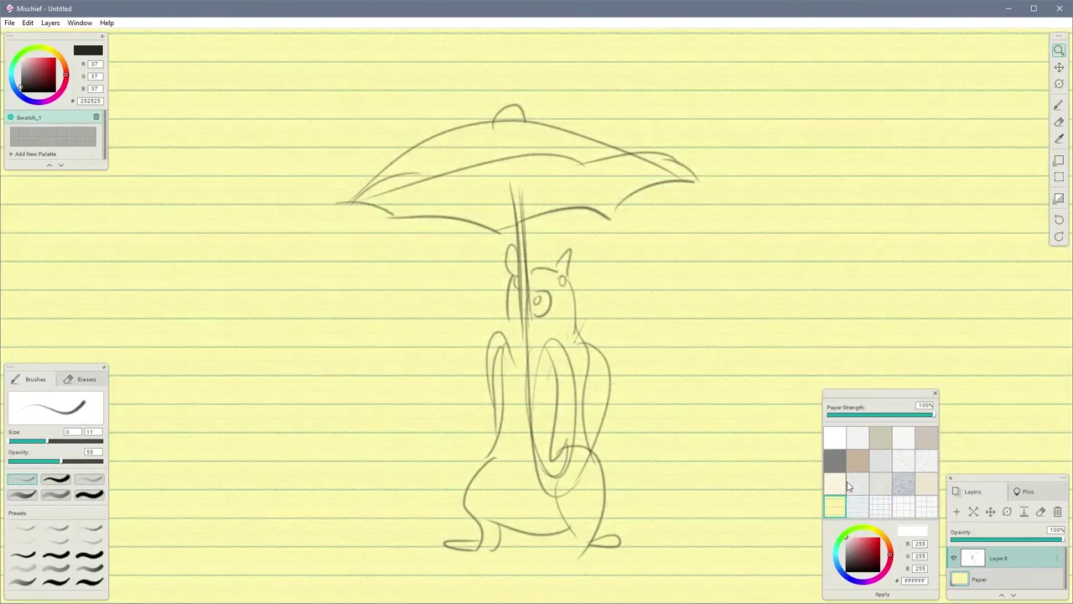
{"action": "left_click", "coordinate": [863, 487]}
{"action": "left_click", "coordinate": [880, 485]}
{"action": "left_click", "coordinate": [880, 458]}
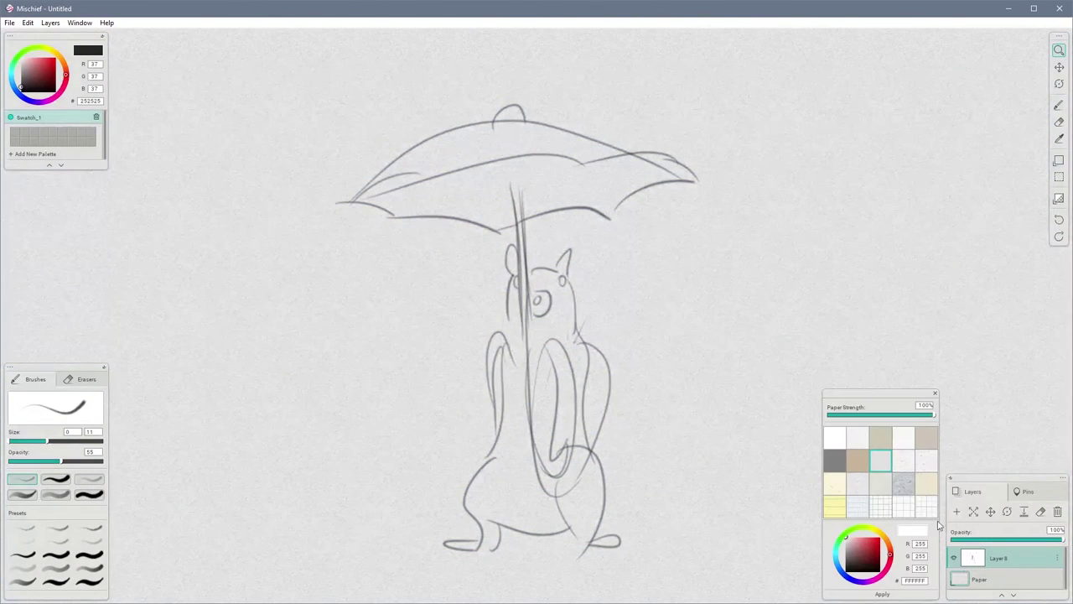
{"action": "left_click", "coordinate": [837, 437]}
{"action": "left_click", "coordinate": [936, 394]}
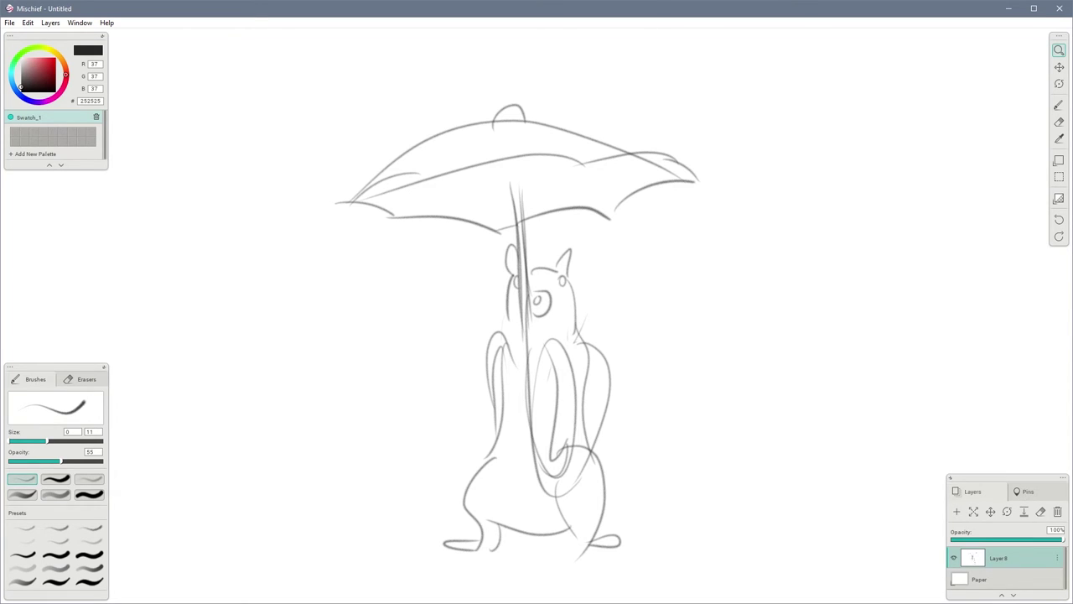
Switch from Mischief to Photoshop's blank Untitled-1 document via the taskbar
{"action": "left_click", "coordinate": [239, 587]}
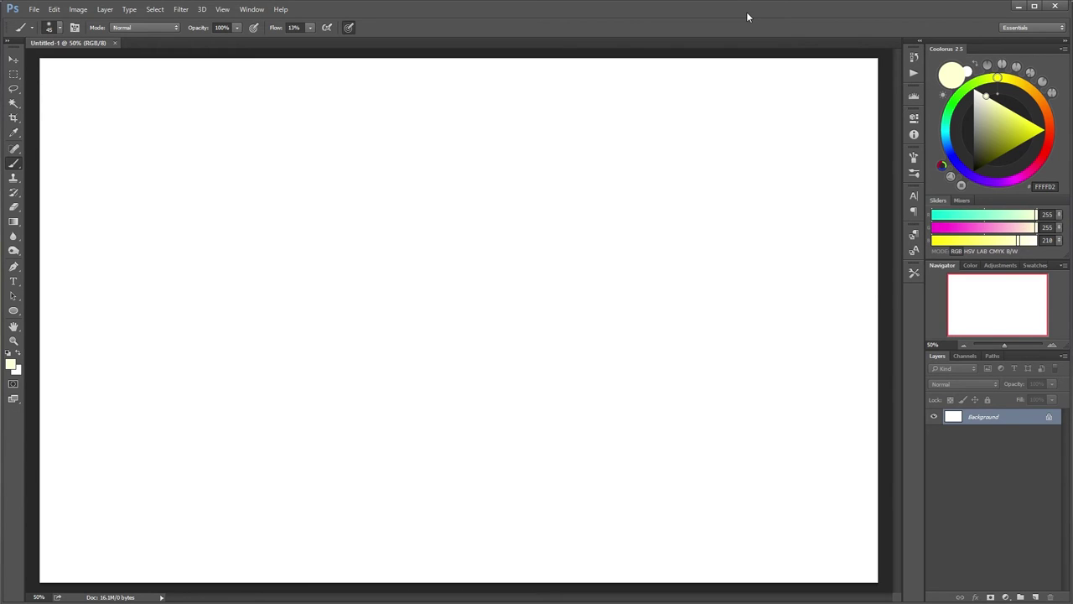
{"action": "left_click", "coordinate": [34, 10]}
{"action": "left_click", "coordinate": [434, 15]}
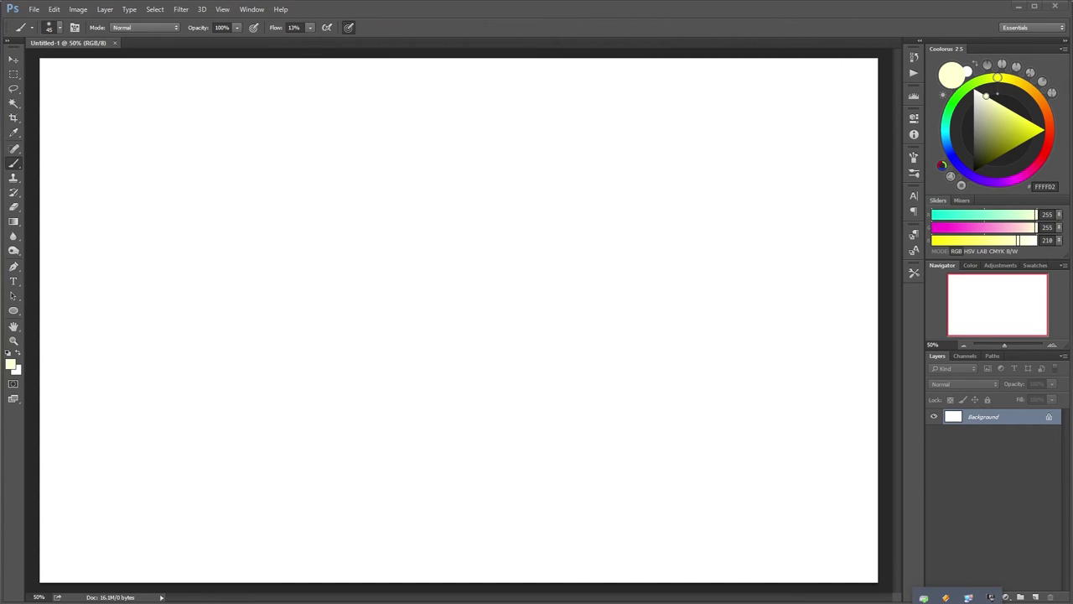
Move the Creative Cloud window right and view Photoshop's app management options, dismissing uninstall
{"action": "left_click_drag", "start_coordinate": [539, 131], "coordinate": [879, 132]}
{"action": "left_click", "coordinate": [831, 141]}
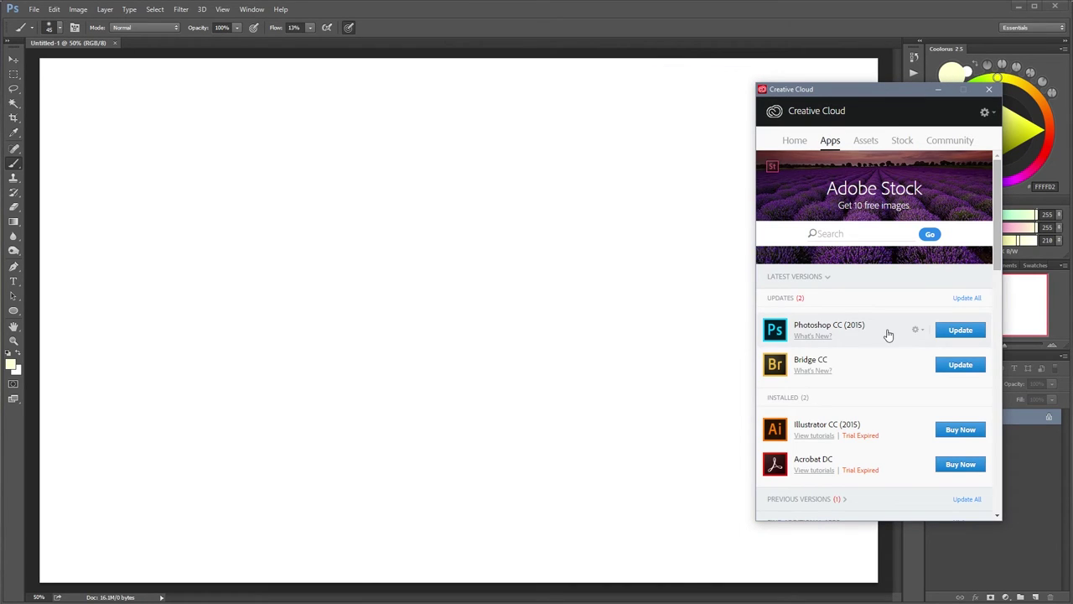
{"action": "left_click", "coordinate": [916, 331]}
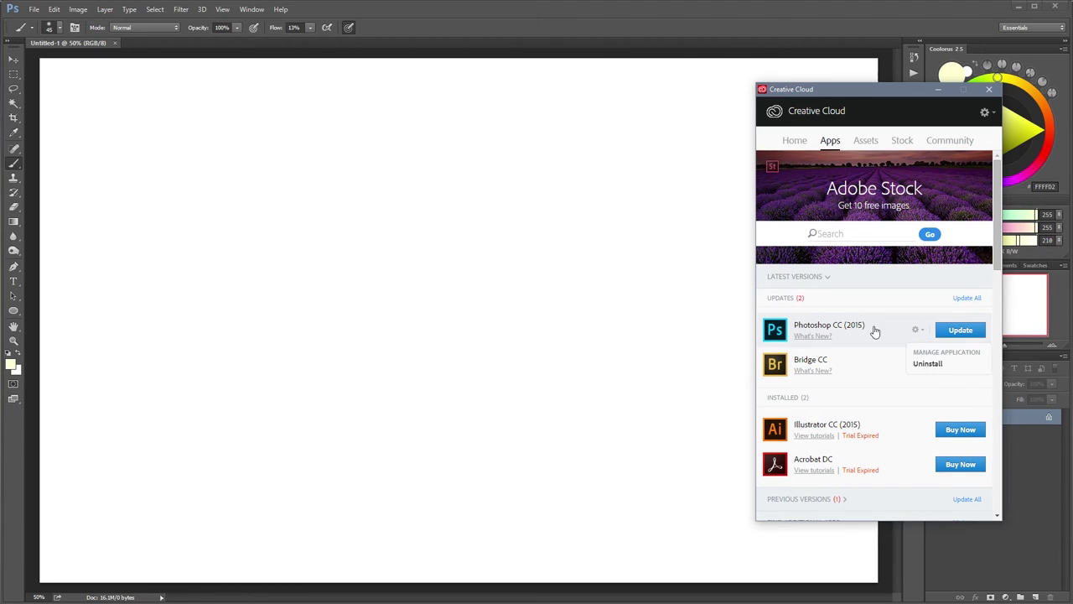
{"action": "left_click", "coordinate": [929, 366]}
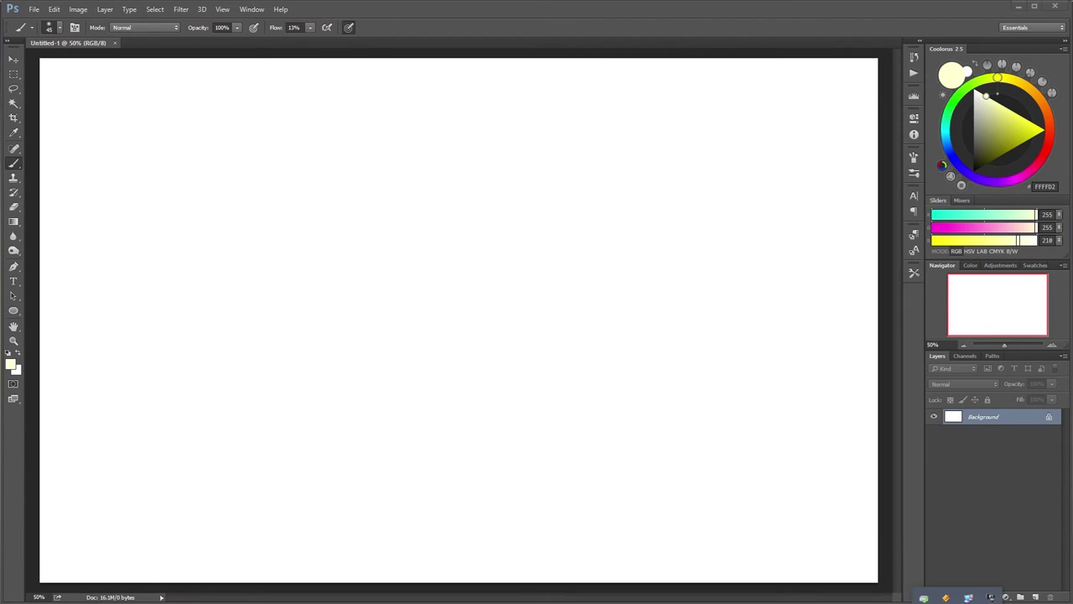
{"action": "left_click", "coordinate": [924, 597]}
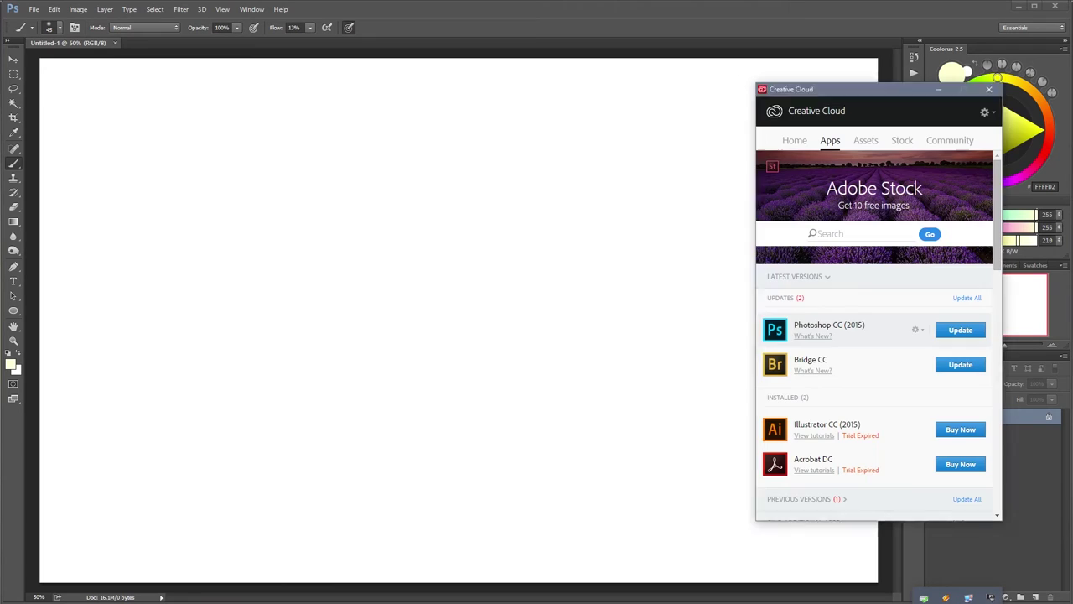
Choose Photoshop CS6 from the previous versions list and close the Creative Cloud panel
{"action": "left_click", "coordinate": [818, 277]}
{"action": "left_click", "coordinate": [839, 302]}
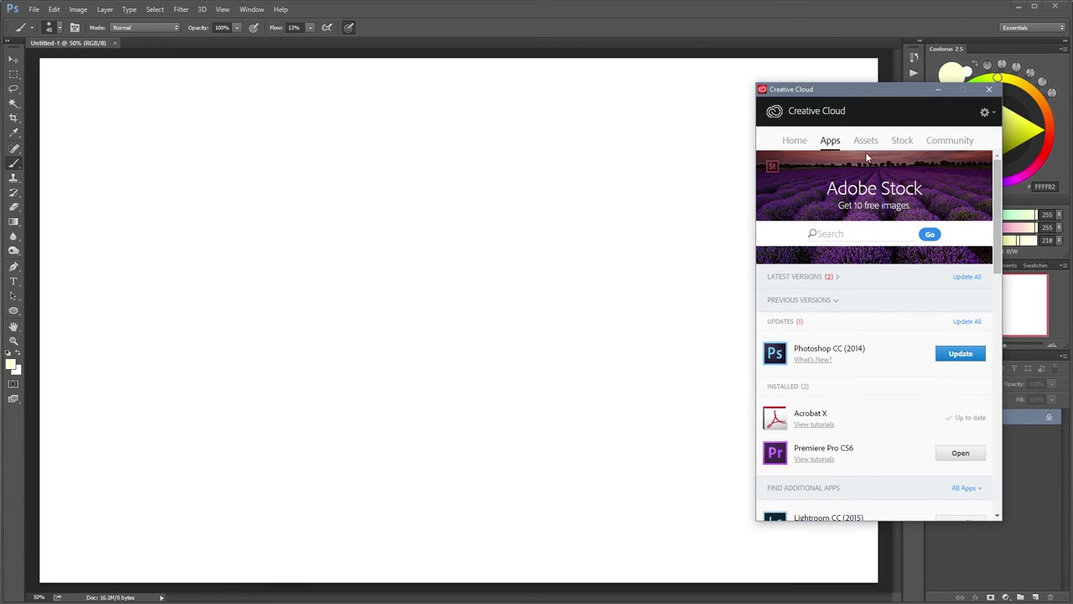
{"action": "scroll", "coordinate": [893, 339], "scroll_direction": "down", "scroll_amount": 6}
{"action": "scroll", "coordinate": [878, 400], "scroll_direction": "up", "scroll_amount": 3}
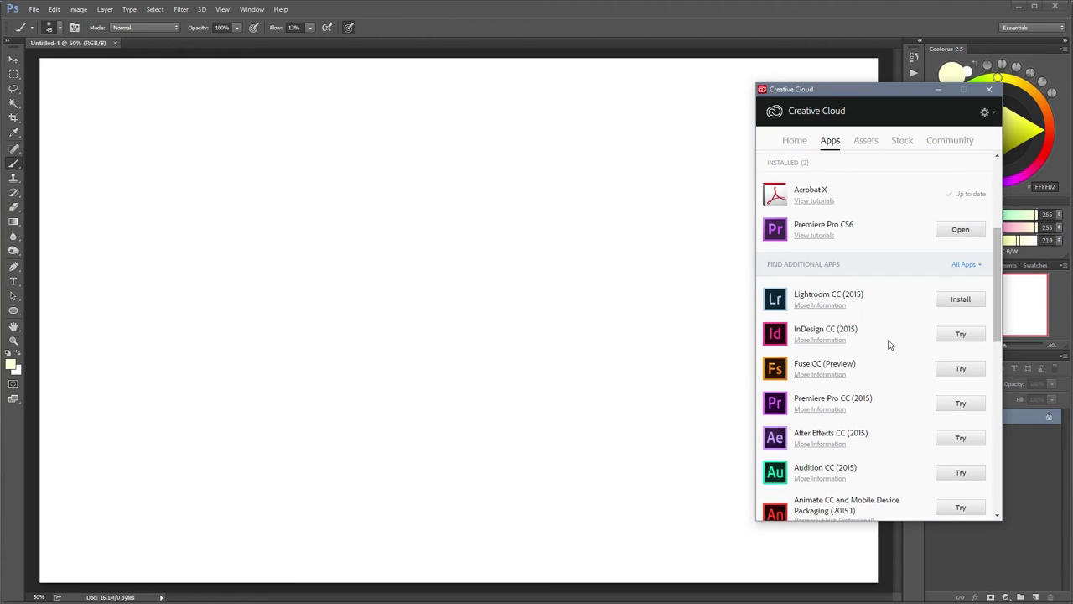
{"action": "left_click", "coordinate": [972, 270]}
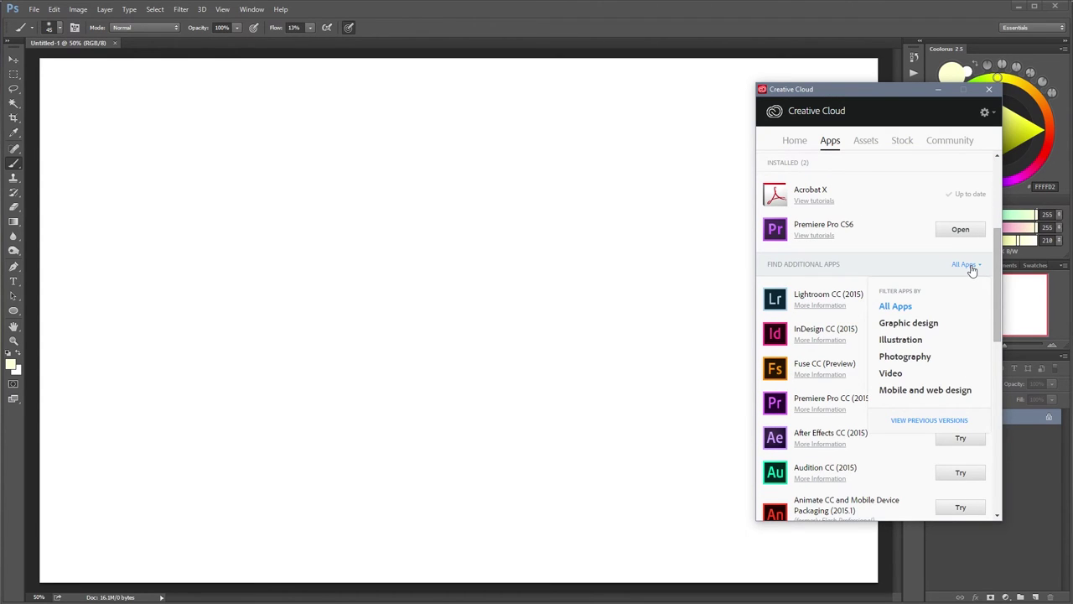
{"action": "left_click", "coordinate": [947, 421]}
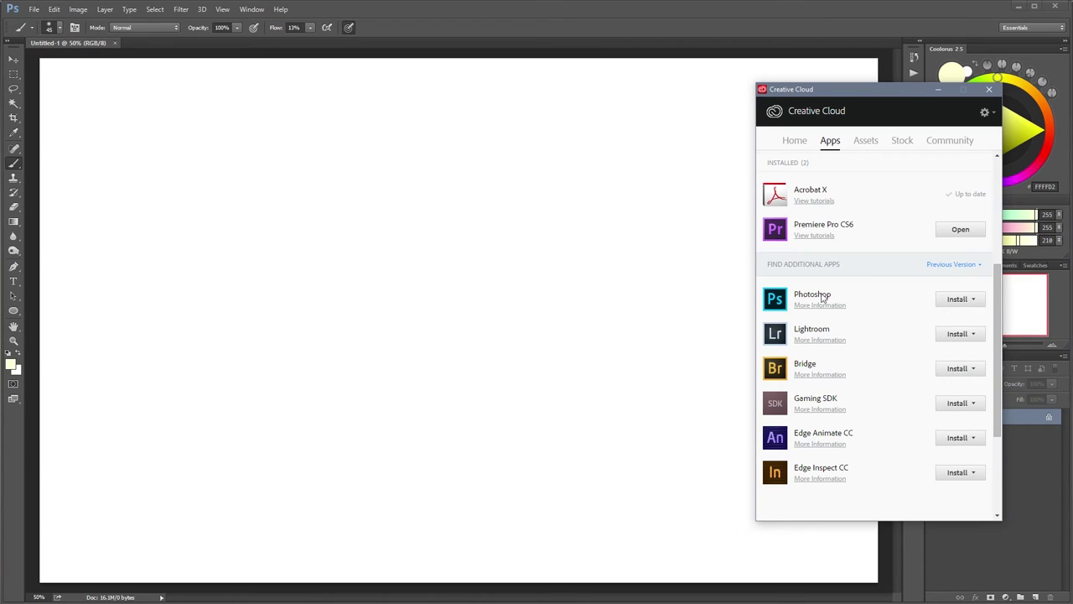
{"action": "left_click", "coordinate": [974, 302]}
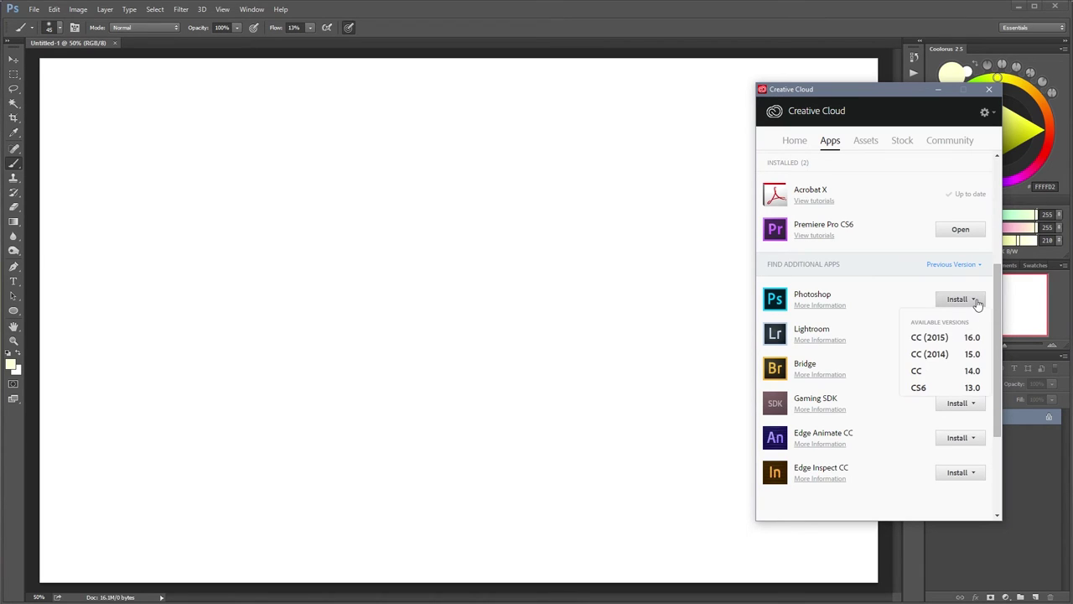
{"action": "left_click", "coordinate": [945, 388]}
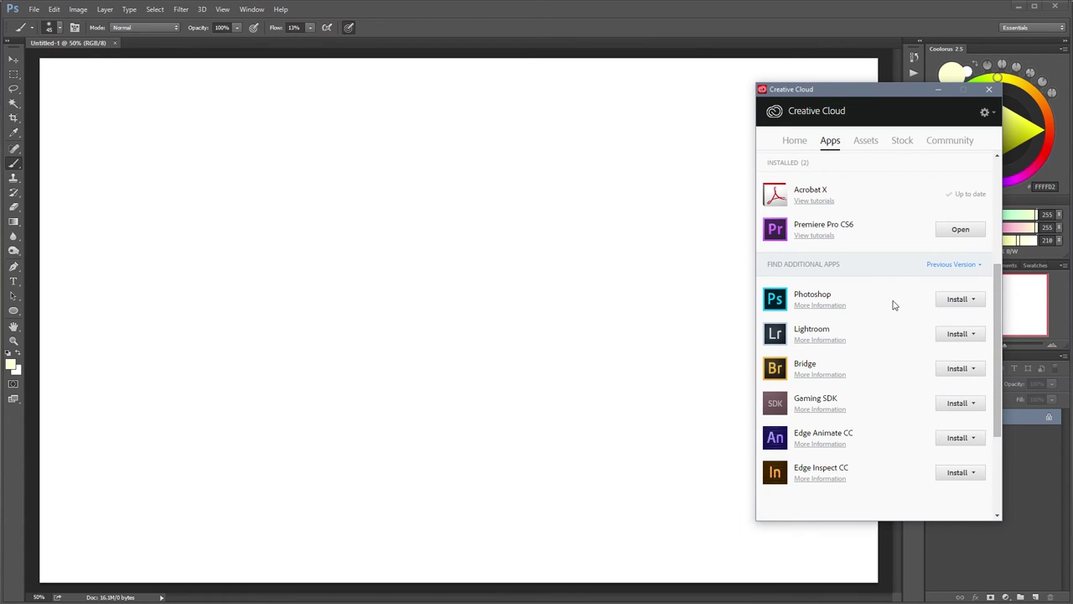
{"action": "left_click", "coordinate": [989, 89]}
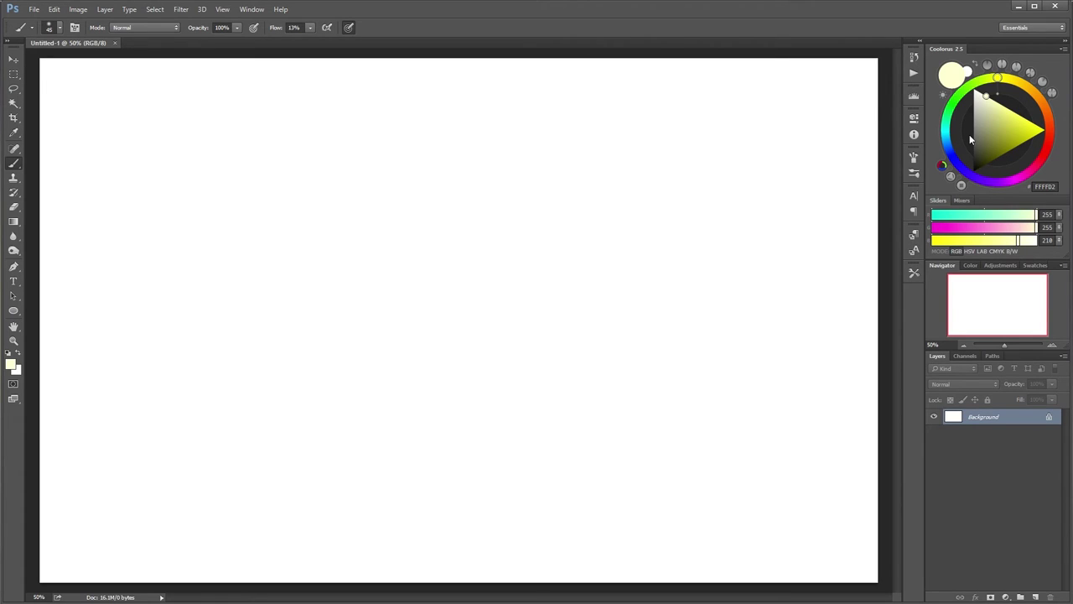
Set the foreground colour to dark olive 515120 in the Color panel
{"action": "left_click", "coordinate": [971, 265]}
{"action": "left_click_drag", "start_coordinate": [983, 296], "coordinate": [968, 325]}
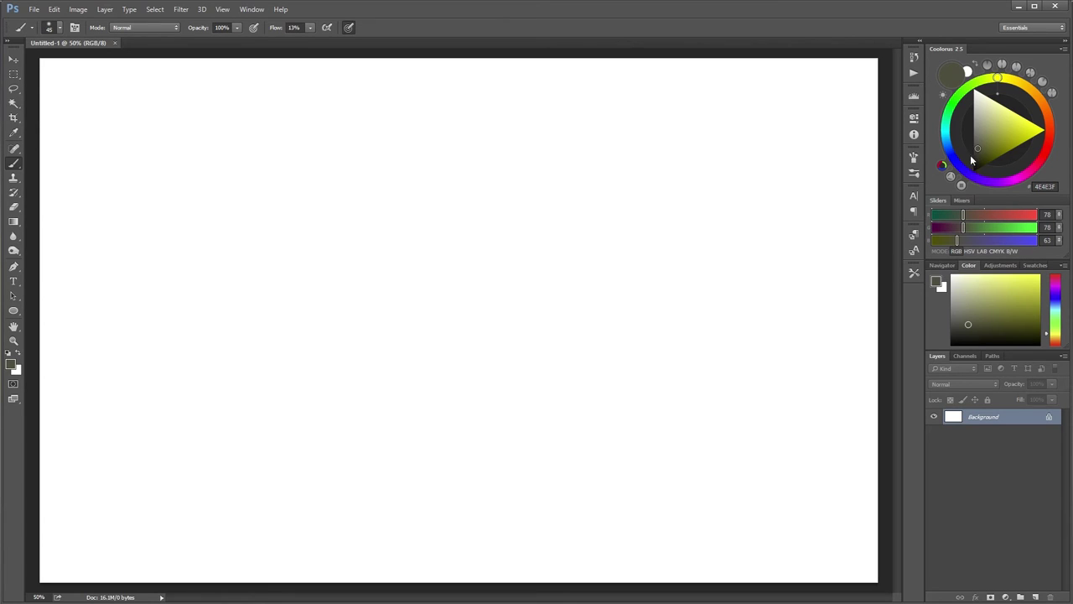
{"action": "mouse_move", "coordinate": [987, 314]}
{"action": "left_mouse_down"}
{"action": "mouse_move", "coordinate": [987, 303]}
{"action": "mouse_move", "coordinate": [969, 321]}
{"action": "mouse_move", "coordinate": [990, 313]}
{"action": "left_mouse_up"}
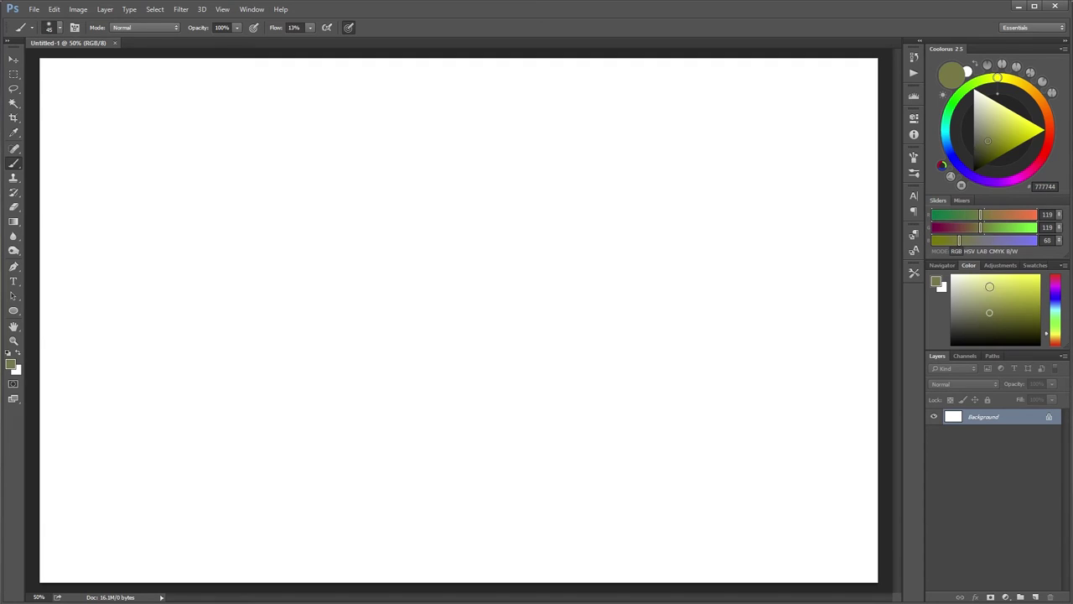
{"action": "mouse_move", "coordinate": [987, 118]}
{"action": "left_mouse_down"}
{"action": "mouse_move", "coordinate": [1014, 140]}
{"action": "mouse_move", "coordinate": [984, 151]}
{"action": "left_mouse_up"}
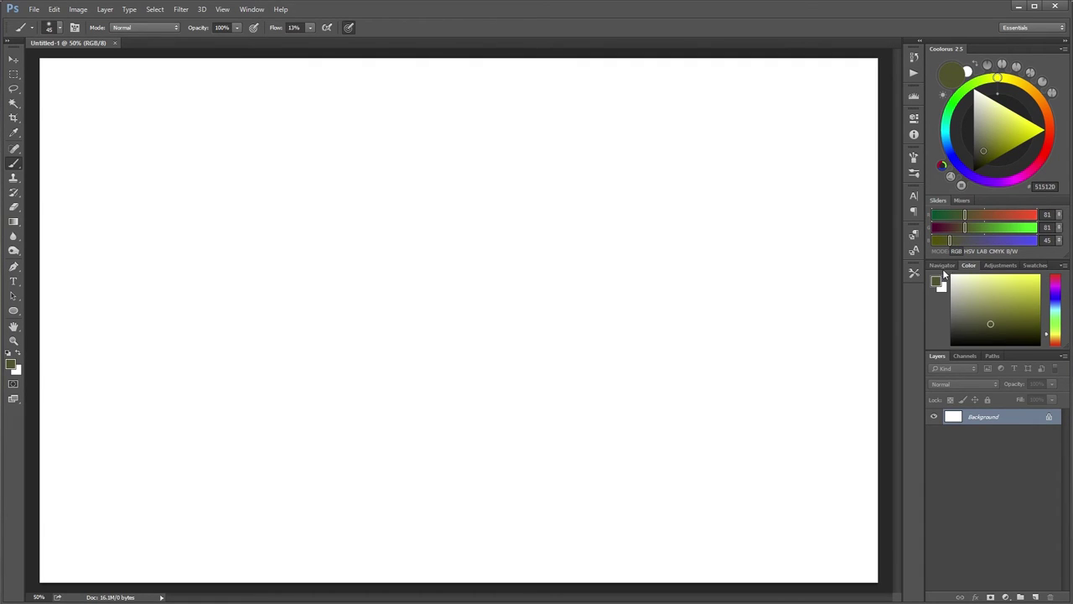
{"action": "left_click", "coordinate": [943, 267]}
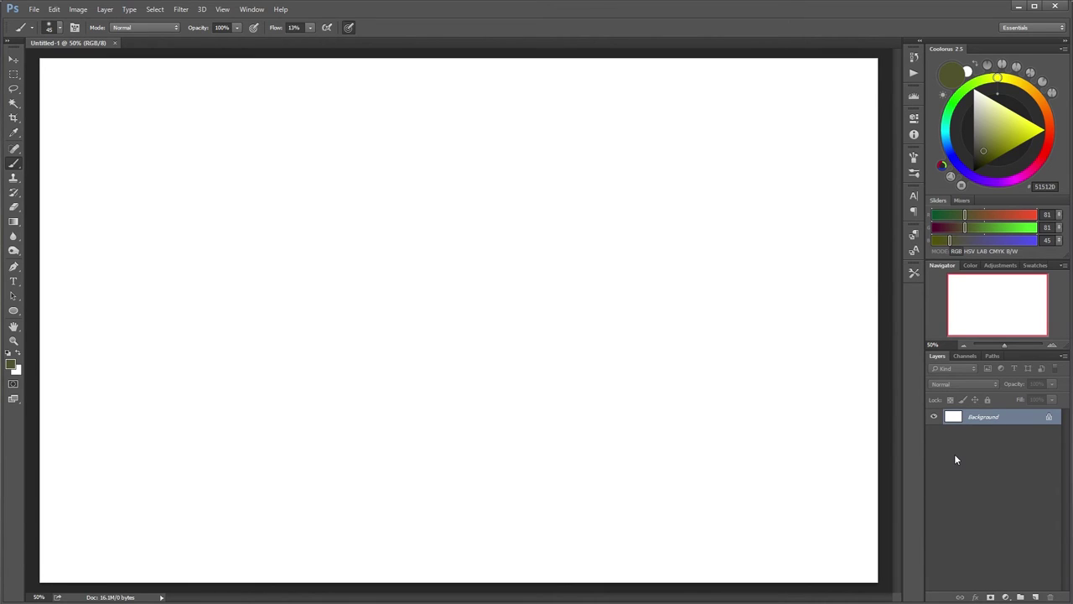
Select the Kyle's Drawing Box - Happy HB brush preset, size 9 at 80% flow
{"action": "left_click", "coordinate": [34, 30]}
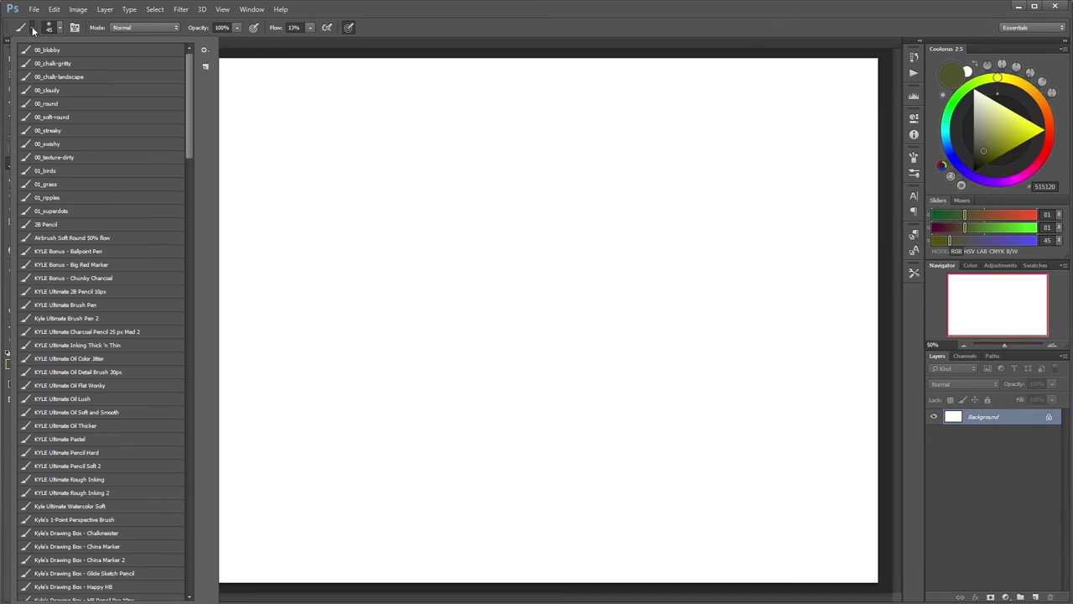
{"action": "mouse_move", "coordinate": [190, 96]}
{"action": "left_mouse_down"}
{"action": "mouse_move", "coordinate": [181, 238]}
{"action": "mouse_move", "coordinate": [193, 91]}
{"action": "mouse_move", "coordinate": [204, 531]}
{"action": "mouse_move", "coordinate": [223, 238]}
{"action": "mouse_move", "coordinate": [237, 168]}
{"action": "mouse_move", "coordinate": [213, 335]}
{"action": "mouse_move", "coordinate": [222, 273]}
{"action": "mouse_move", "coordinate": [208, 221]}
{"action": "left_mouse_up"}
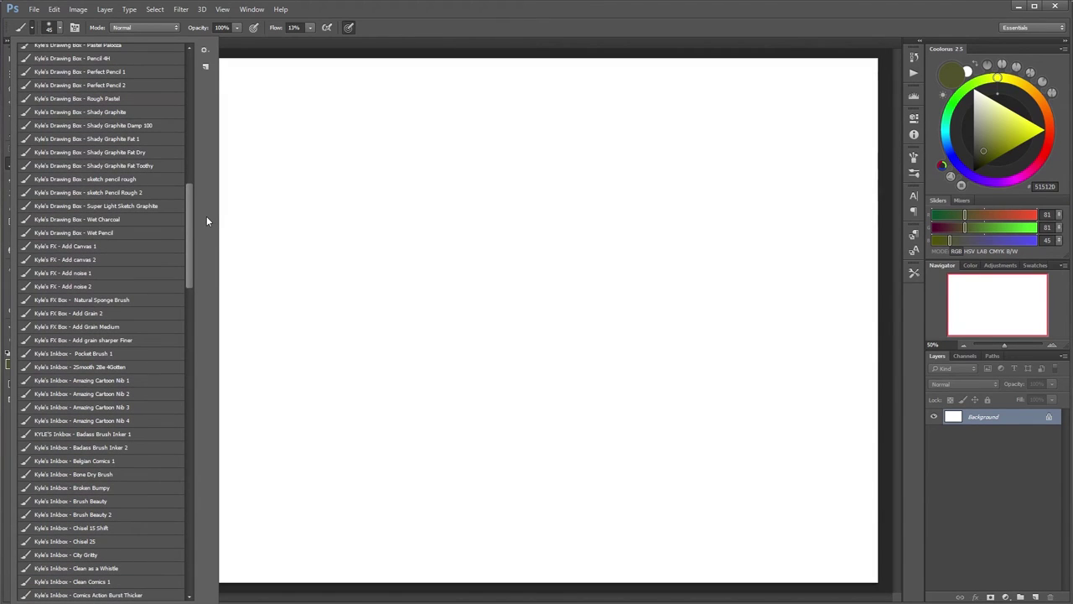
{"action": "scroll", "coordinate": [207, 221], "scroll_direction": "up", "scroll_amount": 1}
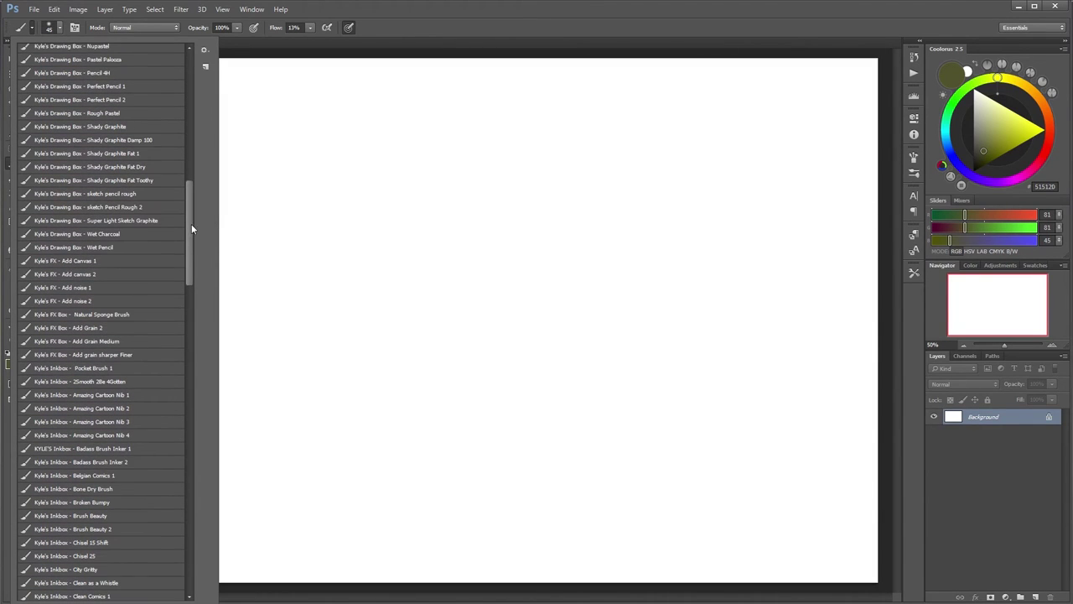
{"action": "scroll", "coordinate": [189, 219], "scroll_direction": "up", "scroll_amount": 12}
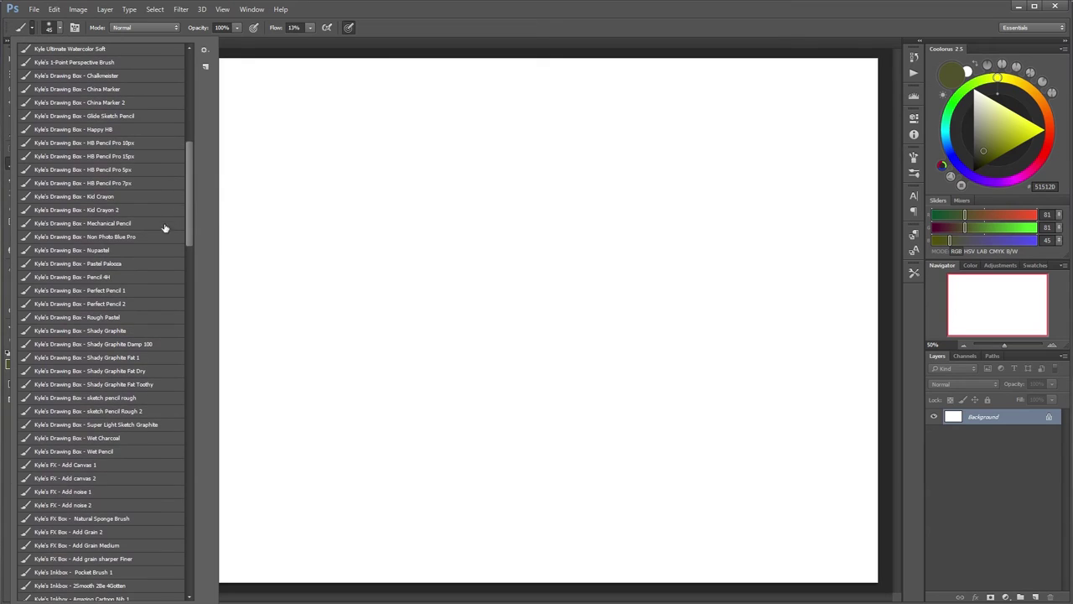
{"action": "left_click", "coordinate": [139, 131]}
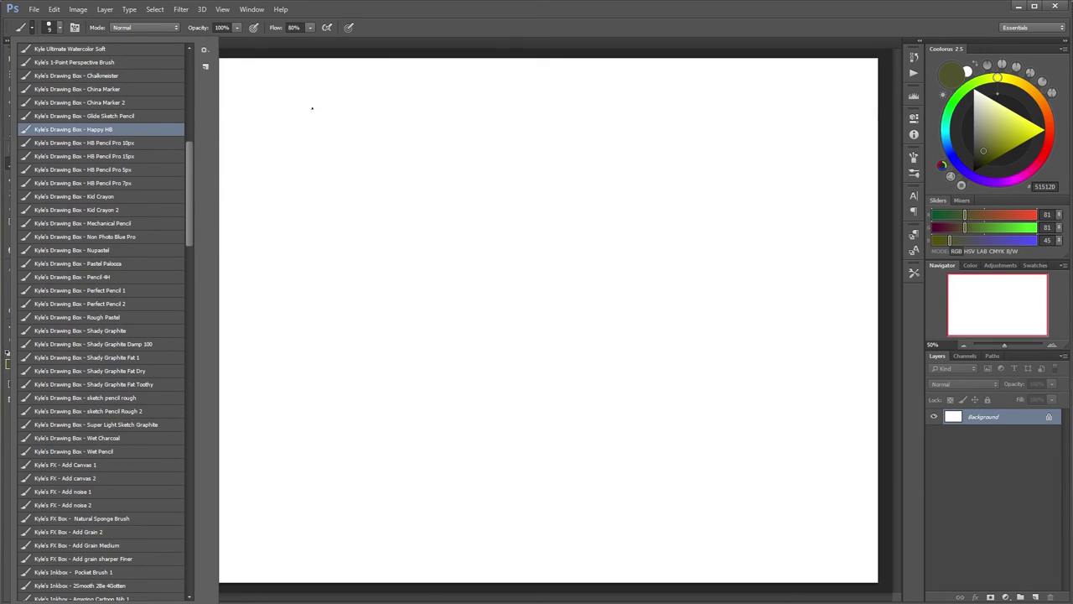
{"action": "left_click", "coordinate": [502, 32]}
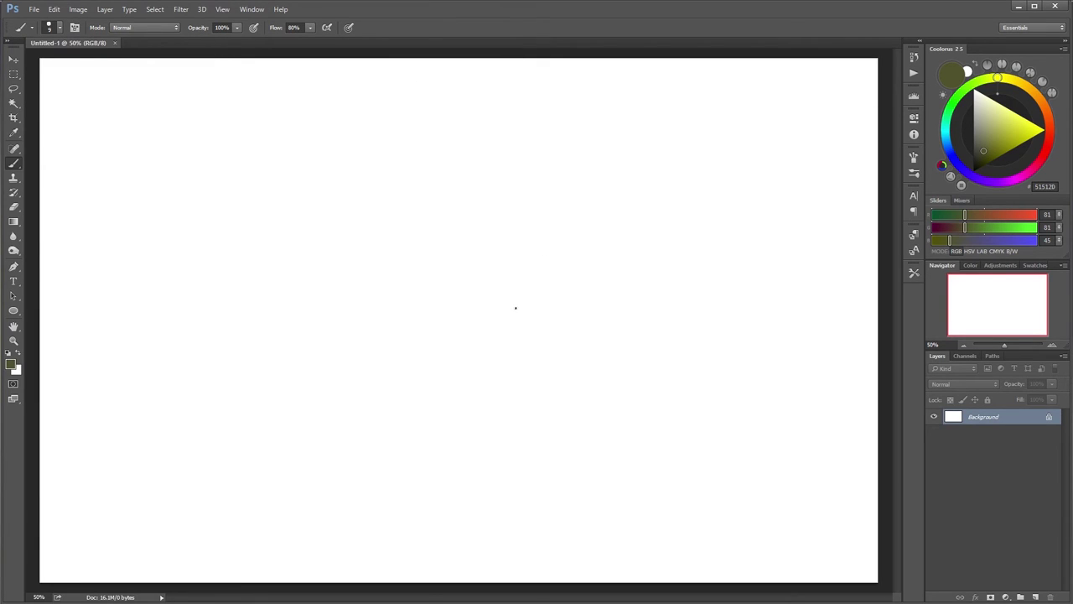
Draw and undo a test circle, then zoom the canvas to 100%
{"action": "left_click_drag", "start_coordinate": [502, 295], "coordinate": [511, 390]}
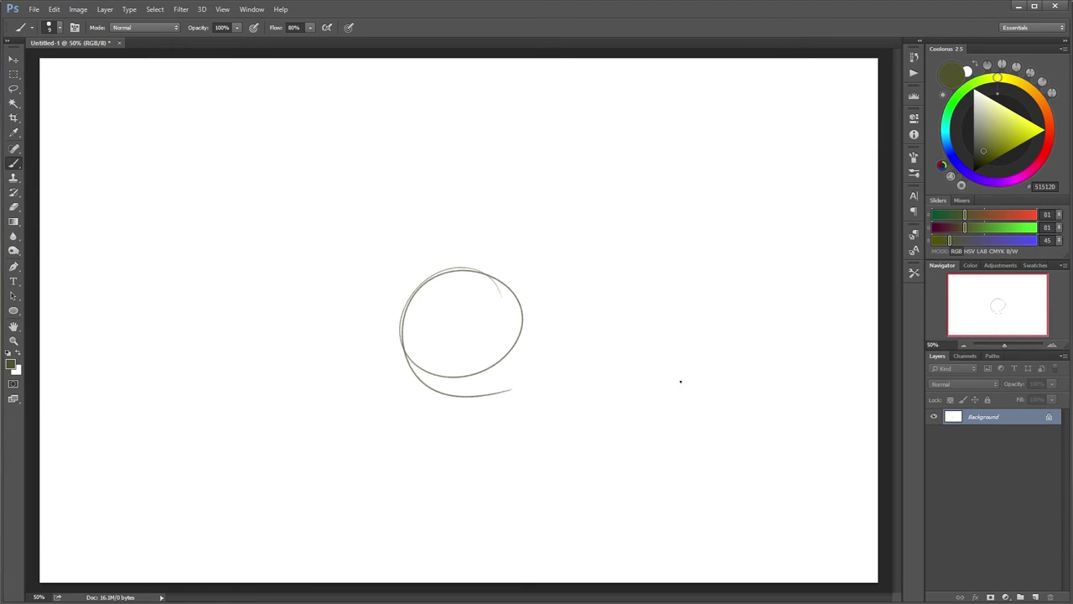
{"action": "key", "text": "ctrl+z"}
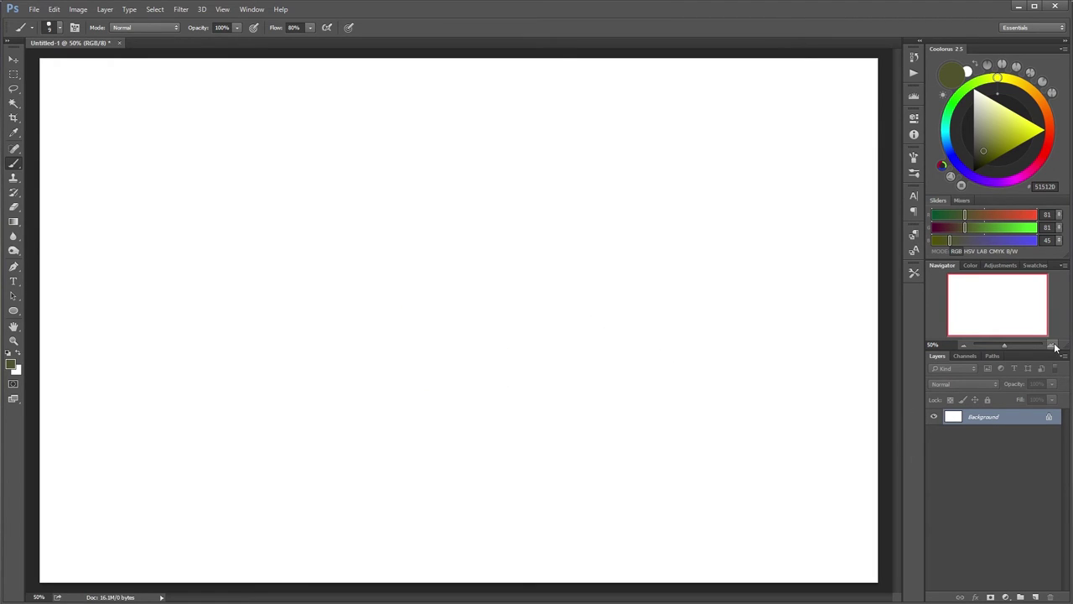
{"action": "left_click", "coordinate": [1052, 345]}
{"action": "left_click", "coordinate": [1053, 344]}
Sketch overlapping loose pencil ellipses near the centre of the canvas
{"action": "mouse_move", "coordinate": [491, 276]}
{"action": "left_mouse_down"}
{"action": "mouse_move", "coordinate": [478, 372]}
{"action": "mouse_move", "coordinate": [357, 347]}
{"action": "mouse_move", "coordinate": [394, 236]}
{"action": "mouse_move", "coordinate": [549, 274]}
{"action": "mouse_move", "coordinate": [575, 418]}
{"action": "left_mouse_up"}
{"action": "key", "text": "ctrl+z"}
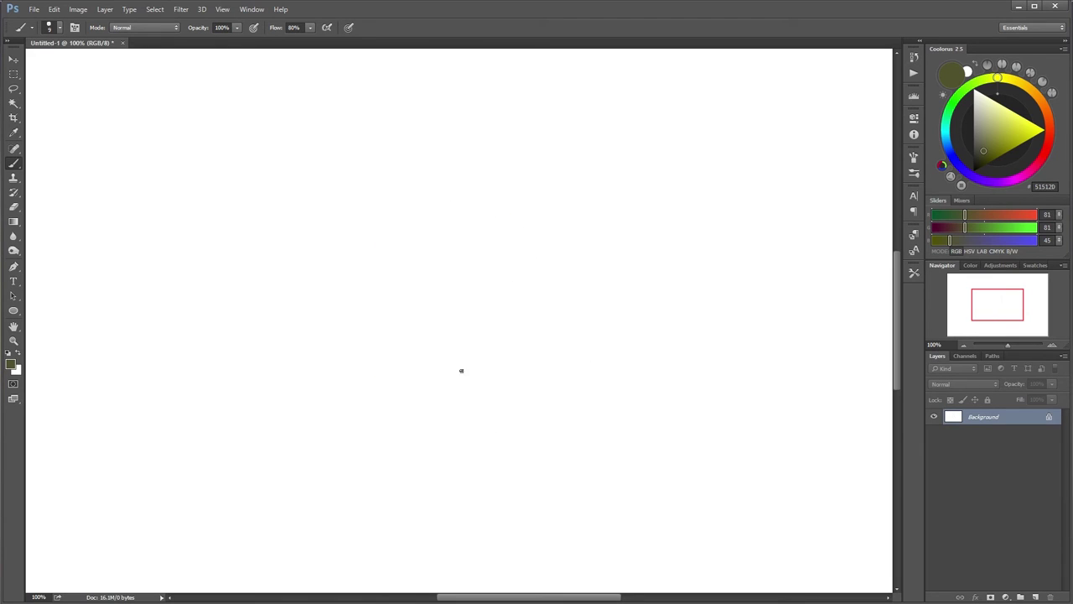
{"action": "mouse_move", "coordinate": [461, 369]}
{"action": "left_mouse_down"}
{"action": "mouse_move", "coordinate": [606, 214]}
{"action": "mouse_move", "coordinate": [395, 306]}
{"action": "left_mouse_up"}
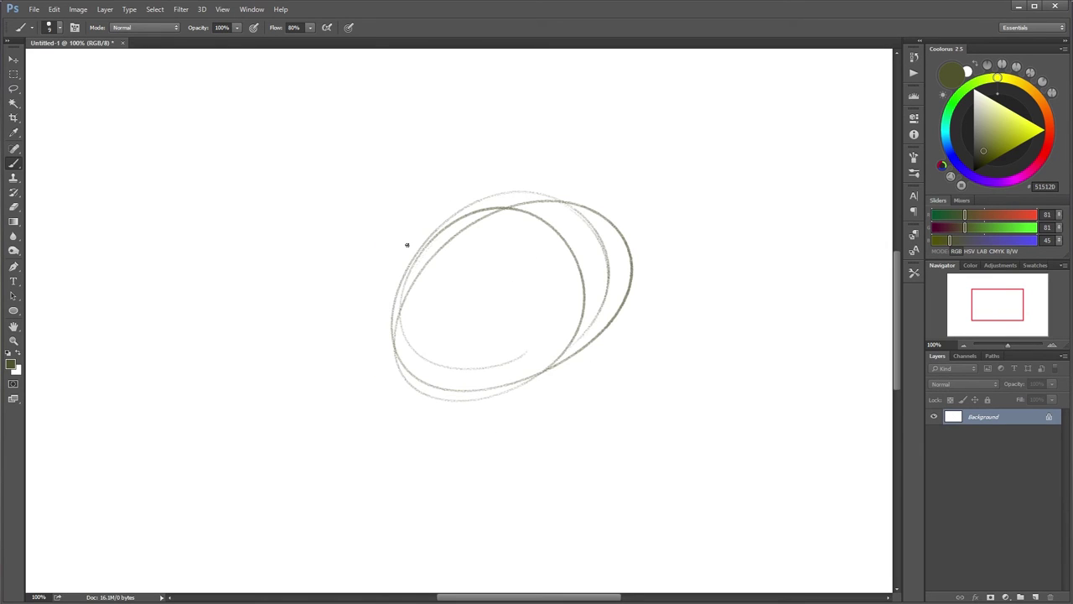
{"action": "mouse_move", "coordinate": [503, 341]}
{"action": "left_mouse_down"}
{"action": "mouse_move", "coordinate": [504, 176]}
{"action": "mouse_move", "coordinate": [400, 384]}
{"action": "mouse_move", "coordinate": [502, 179]}
{"action": "left_mouse_up"}
Lasso part of the ellipse strokes, try moving them, then restore them and deselect
{"action": "left_click", "coordinate": [14, 88]}
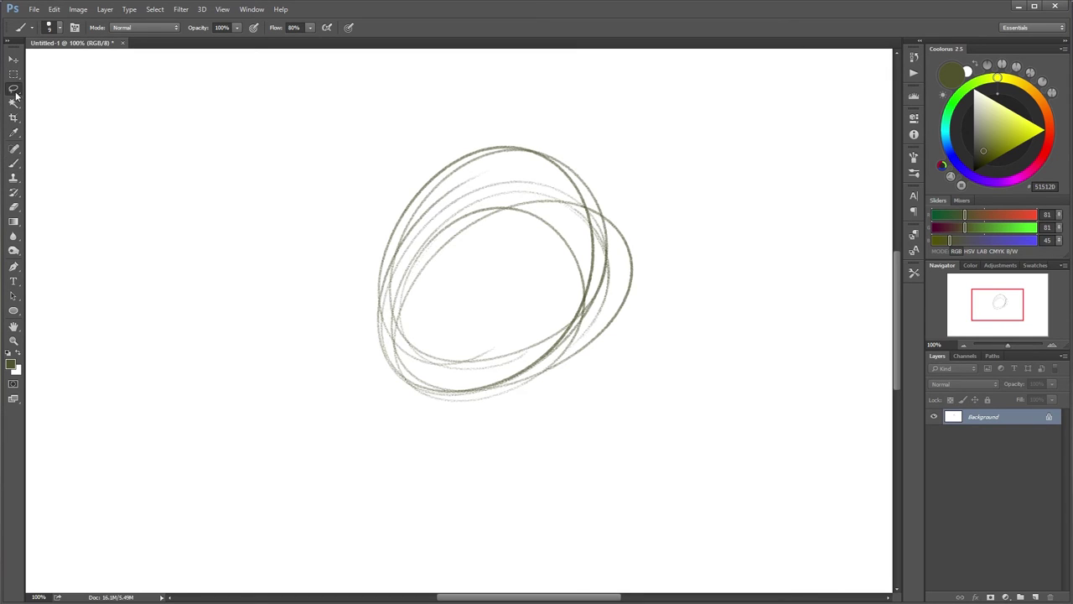
{"action": "left_click_drag", "start_coordinate": [453, 278], "coordinate": [343, 300]}
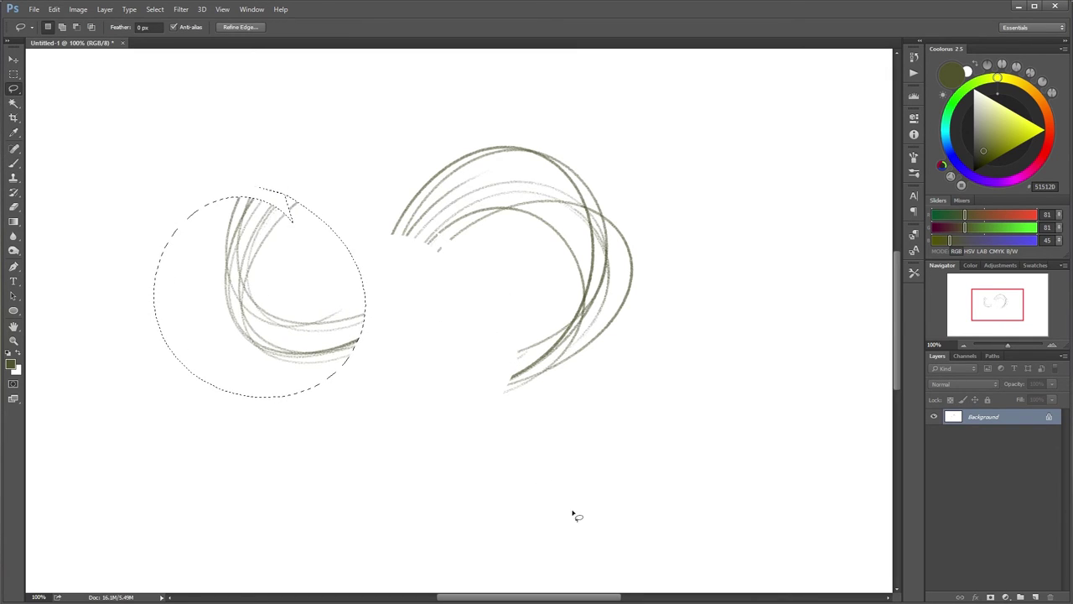
{"action": "key", "text": "ctrl+d"}
{"action": "key", "text": "ctrl+shift+d"}
{"action": "key", "text": "ctrl+alt+z"}
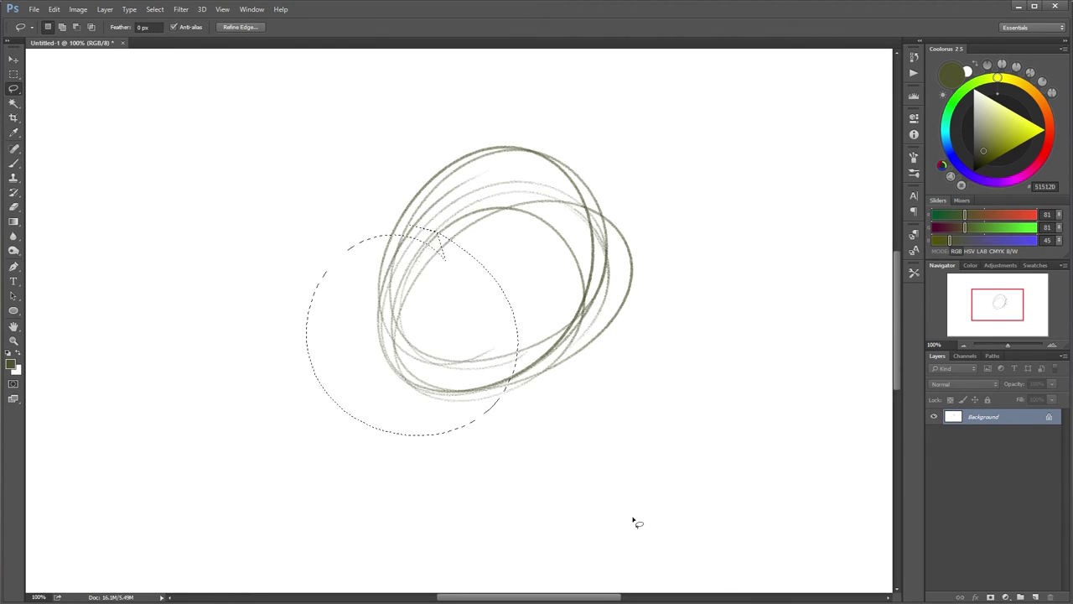
{"action": "left_click", "coordinate": [553, 297]}
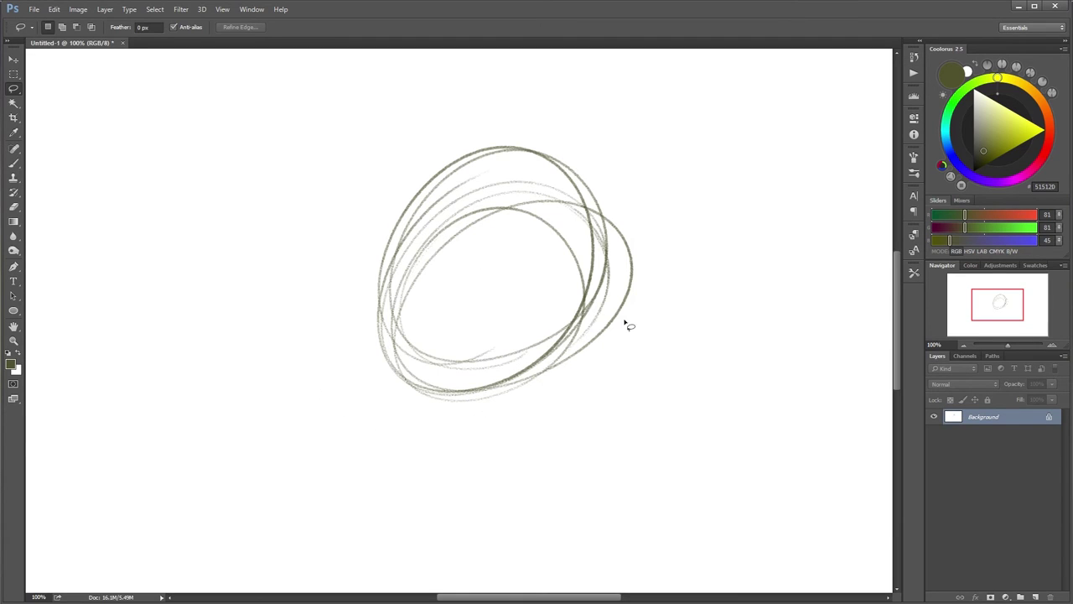
{"action": "mouse_move", "coordinate": [526, 299]}
{"action": "left_mouse_down"}
{"action": "mouse_move", "coordinate": [470, 247]}
{"action": "mouse_move", "coordinate": [536, 384]}
{"action": "mouse_move", "coordinate": [526, 335]}
{"action": "left_mouse_up"}
{"action": "left_click", "coordinate": [469, 341]}
Brush a loose ellipse left of the circles plus zig-zag strokes and thin loops at right
{"action": "left_click", "coordinate": [964, 345]}
{"action": "left_click", "coordinate": [964, 345]}
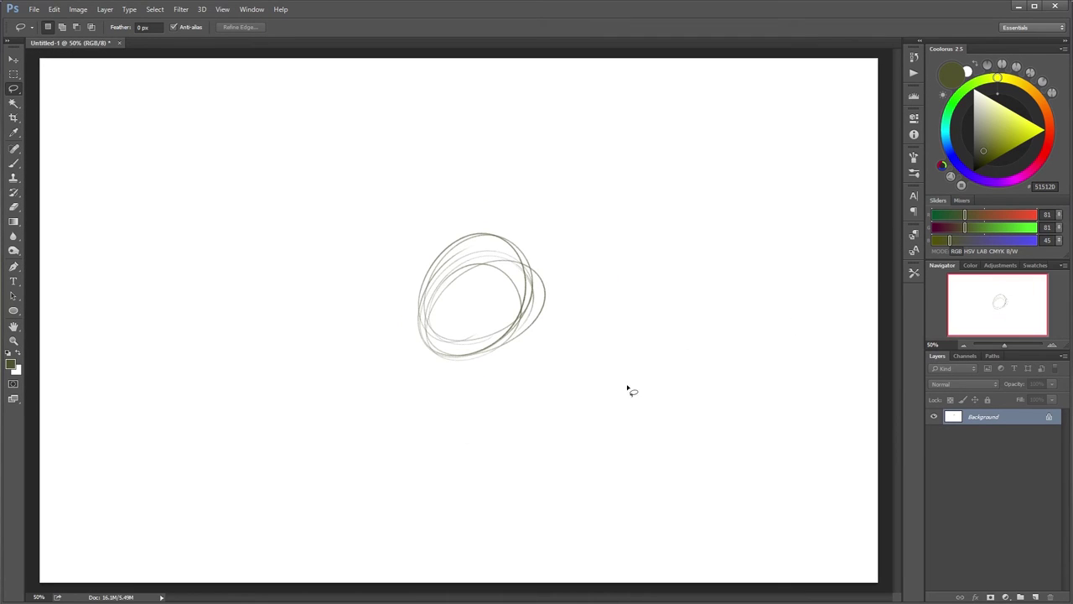
{"action": "left_click", "coordinate": [1052, 345]}
{"action": "left_click", "coordinate": [1052, 345]}
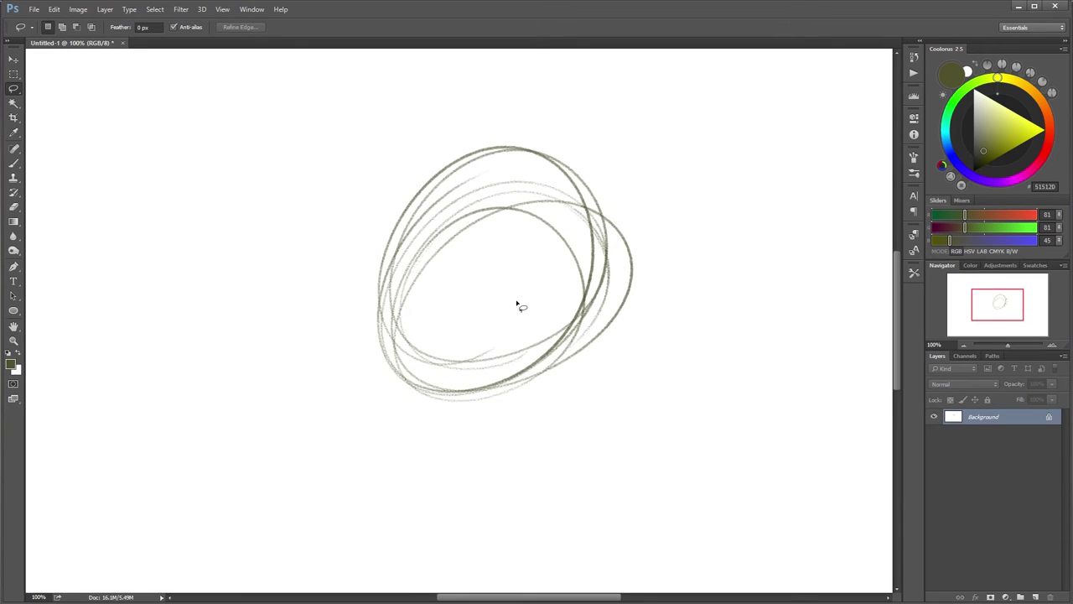
{"action": "key", "text": "b"}
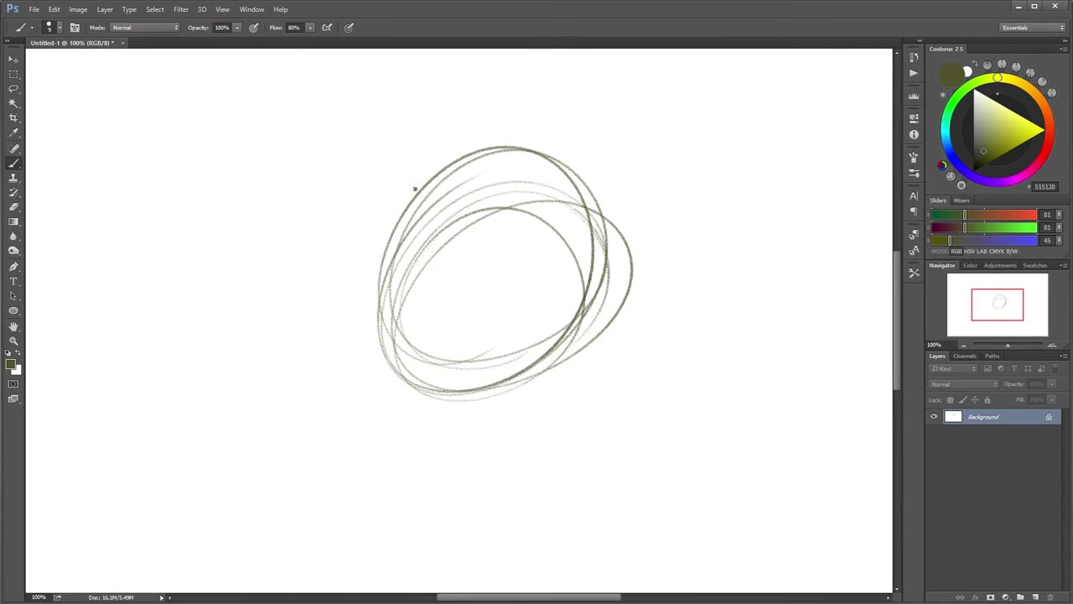
{"action": "mouse_move", "coordinate": [414, 187]}
{"action": "left_mouse_down"}
{"action": "mouse_move", "coordinate": [415, 296]}
{"action": "mouse_move", "coordinate": [335, 307]}
{"action": "left_mouse_up"}
{"action": "left_click_drag", "start_coordinate": [713, 239], "coordinate": [830, 197]}
{"action": "mouse_move", "coordinate": [706, 302]}
{"action": "left_mouse_down"}
{"action": "mouse_move", "coordinate": [638, 390]}
{"action": "mouse_move", "coordinate": [696, 432]}
{"action": "mouse_move", "coordinate": [734, 134]}
{"action": "mouse_move", "coordinate": [626, 323]}
{"action": "left_mouse_up"}
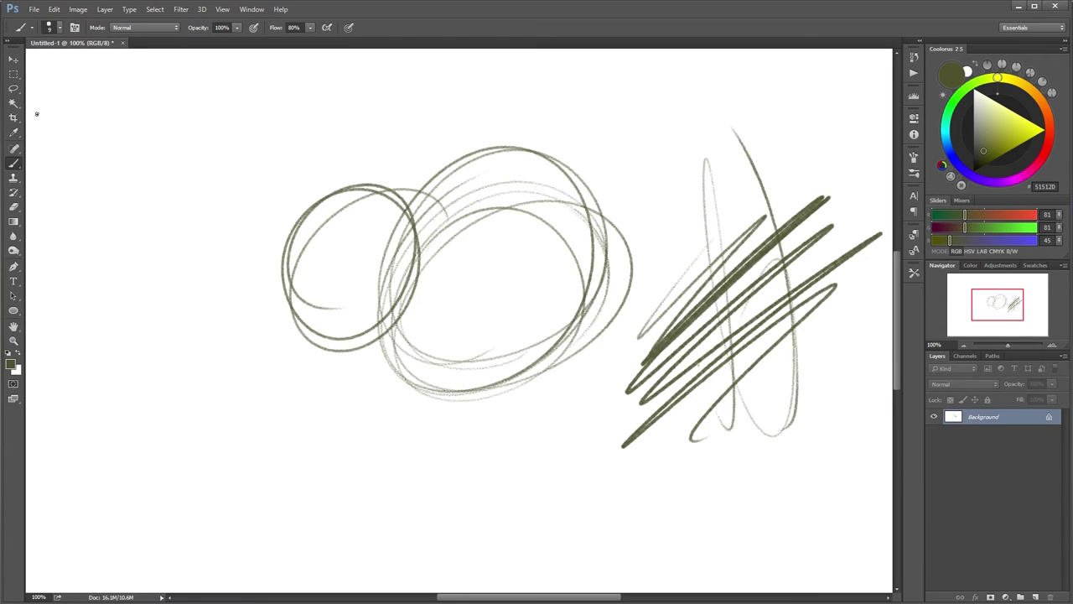
Lasso pieces of the left circle, middle circle and scribble and shift them around
{"action": "key", "text": "l"}
{"action": "left_click_drag", "start_coordinate": [333, 182], "coordinate": [411, 330]}
{"action": "left_click", "coordinate": [411, 331], "text": "ctrl"}
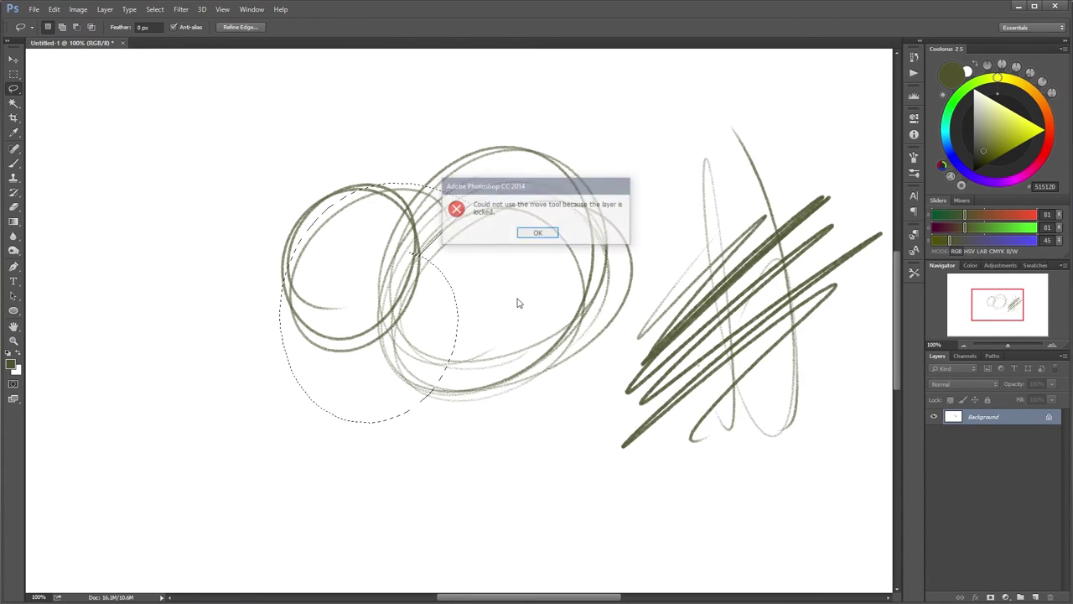
{"action": "left_click", "coordinate": [523, 238]}
{"action": "left_click_drag", "start_coordinate": [391, 283], "coordinate": [383, 331]}
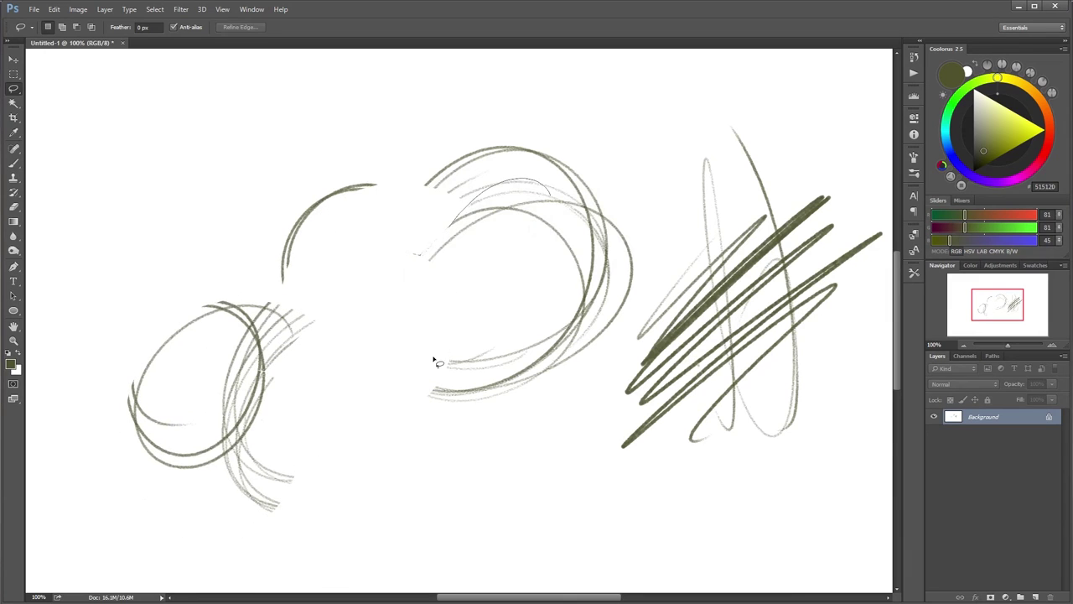
{"action": "mouse_move", "coordinate": [436, 362]}
{"action": "left_mouse_down"}
{"action": "mouse_move", "coordinate": [544, 297]}
{"action": "mouse_move", "coordinate": [674, 523]}
{"action": "left_mouse_up"}
{"action": "mouse_move", "coordinate": [766, 294]}
{"action": "left_mouse_down"}
{"action": "mouse_move", "coordinate": [714, 383]}
{"action": "mouse_move", "coordinate": [652, 203]}
{"action": "left_mouse_up"}
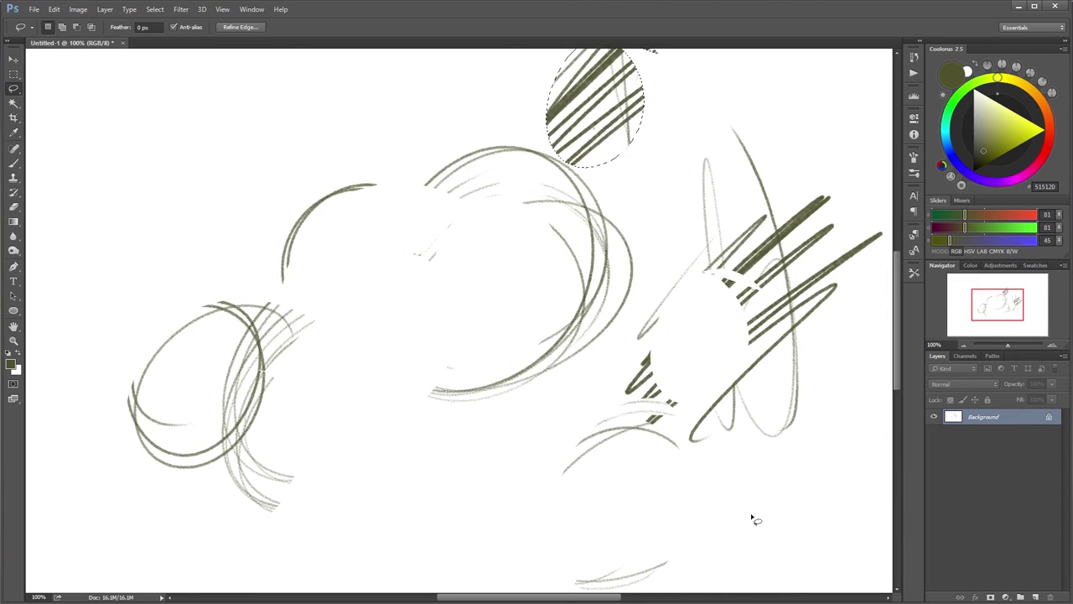
Deselect the moved scribble piece and scroll the canvas
{"action": "key", "text": "ctrl+d"}
{"action": "mouse_move", "coordinate": [899, 307]}
{"action": "left_mouse_down"}
{"action": "mouse_move", "coordinate": [899, 262]}
{"action": "mouse_move", "coordinate": [894, 297]}
{"action": "left_mouse_up"}
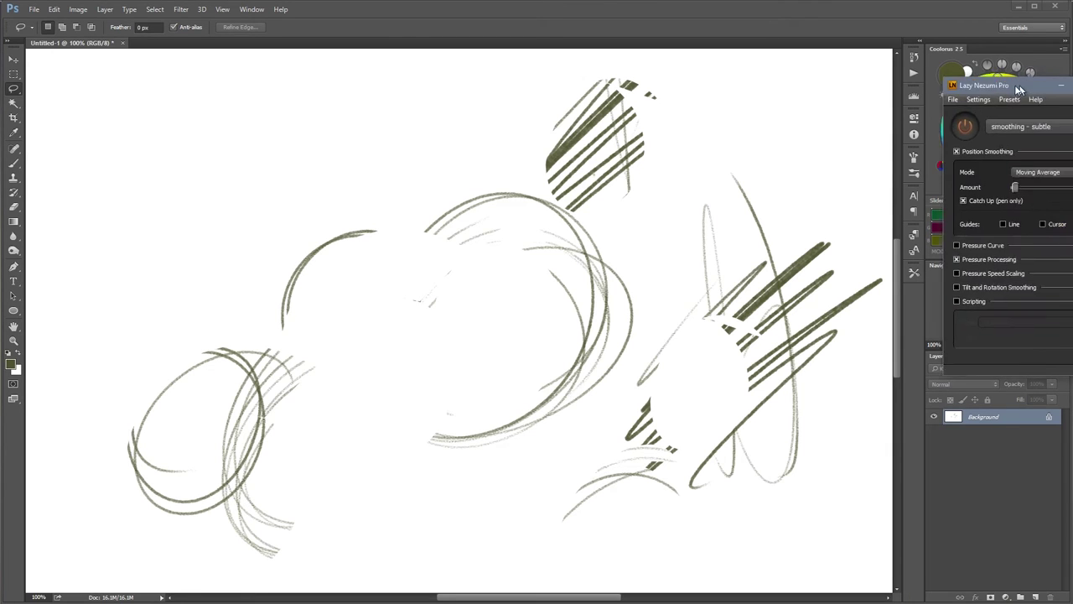
Move the Lazy Nezumi window left and keep the 'smoothing - subtle' preset
{"action": "left_click_drag", "start_coordinate": [1006, 8], "coordinate": [794, 65]}
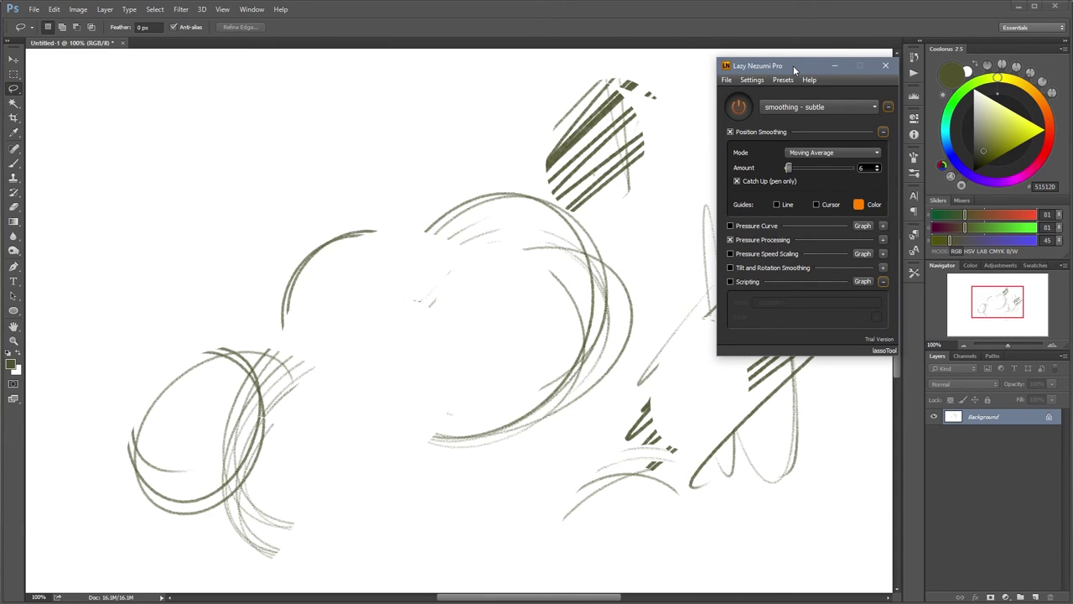
{"action": "left_click", "coordinate": [855, 107]}
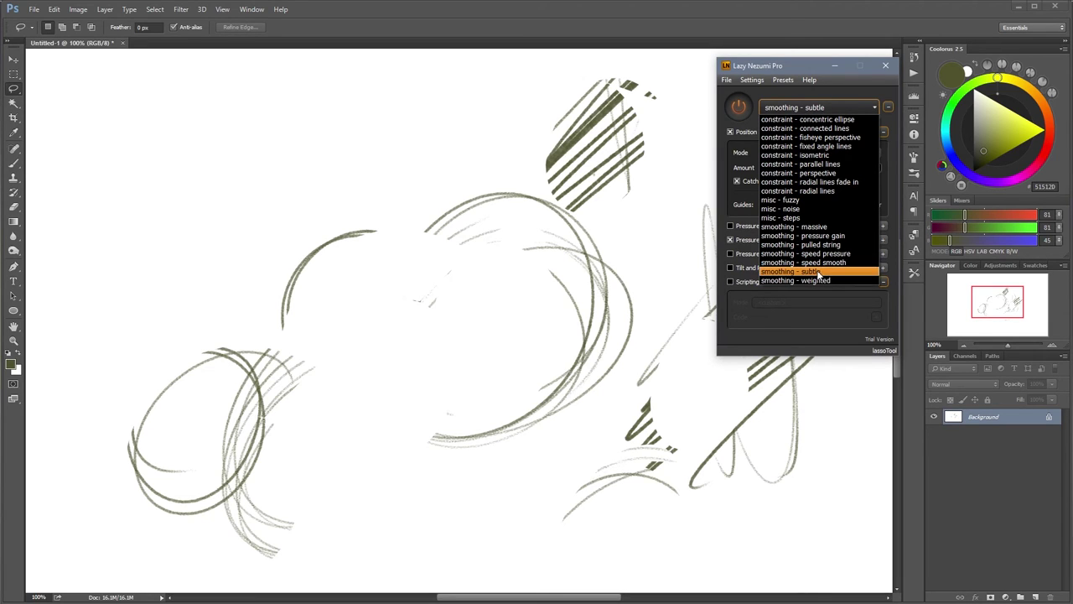
{"action": "left_click", "coordinate": [801, 75]}
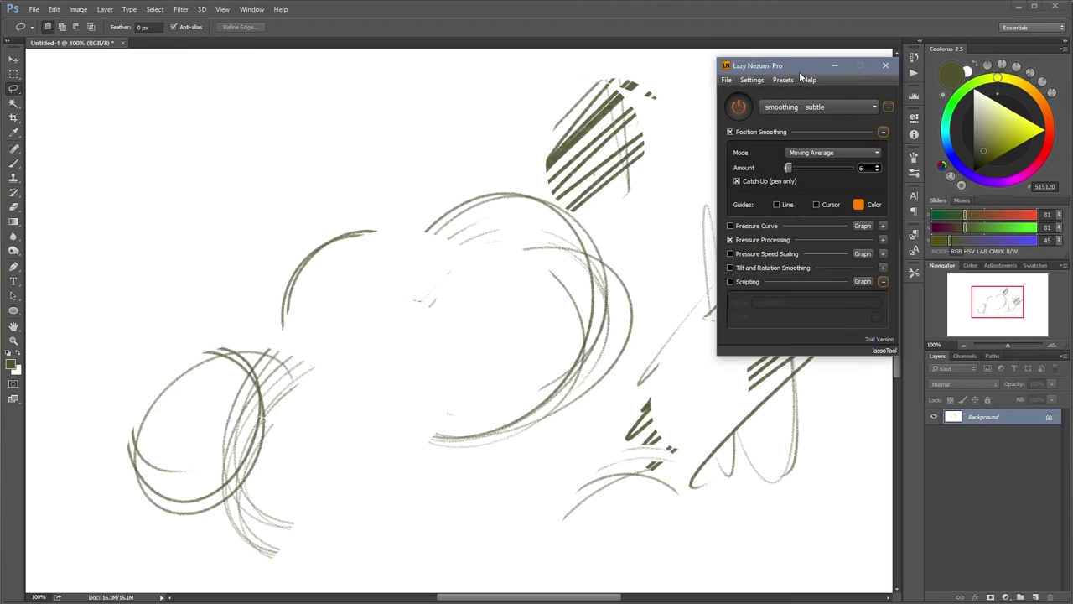
Paint a test arc and overlapping circles in the canvas centre
{"action": "left_click", "coordinate": [14, 163]}
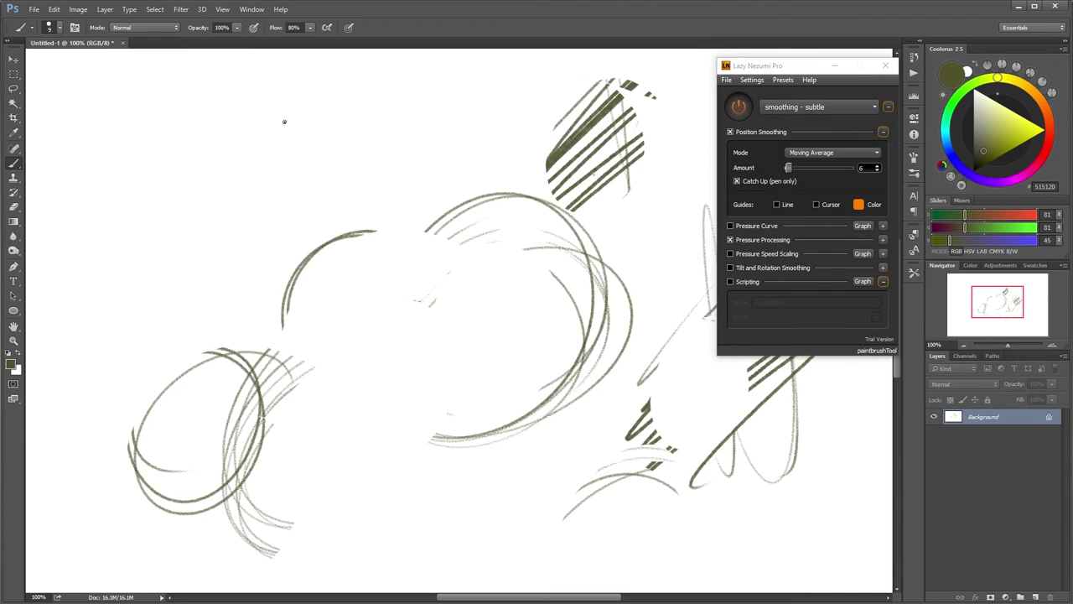
{"action": "mouse_move", "coordinate": [305, 109]}
{"action": "left_mouse_down"}
{"action": "mouse_move", "coordinate": [253, 139]}
{"action": "mouse_move", "coordinate": [253, 182]}
{"action": "mouse_move", "coordinate": [323, 178]}
{"action": "mouse_move", "coordinate": [323, 121]}
{"action": "mouse_move", "coordinate": [261, 169]}
{"action": "mouse_move", "coordinate": [300, 110]}
{"action": "mouse_move", "coordinate": [305, 72]}
{"action": "mouse_move", "coordinate": [209, 141]}
{"action": "mouse_move", "coordinate": [268, 239]}
{"action": "mouse_move", "coordinate": [198, 228]}
{"action": "mouse_move", "coordinate": [101, 242]}
{"action": "mouse_move", "coordinate": [191, 352]}
{"action": "mouse_move", "coordinate": [372, 197]}
{"action": "mouse_move", "coordinate": [479, 126]}
{"action": "mouse_move", "coordinate": [405, 170]}
{"action": "mouse_move", "coordinate": [439, 292]}
{"action": "mouse_move", "coordinate": [416, 353]}
{"action": "left_mouse_up"}
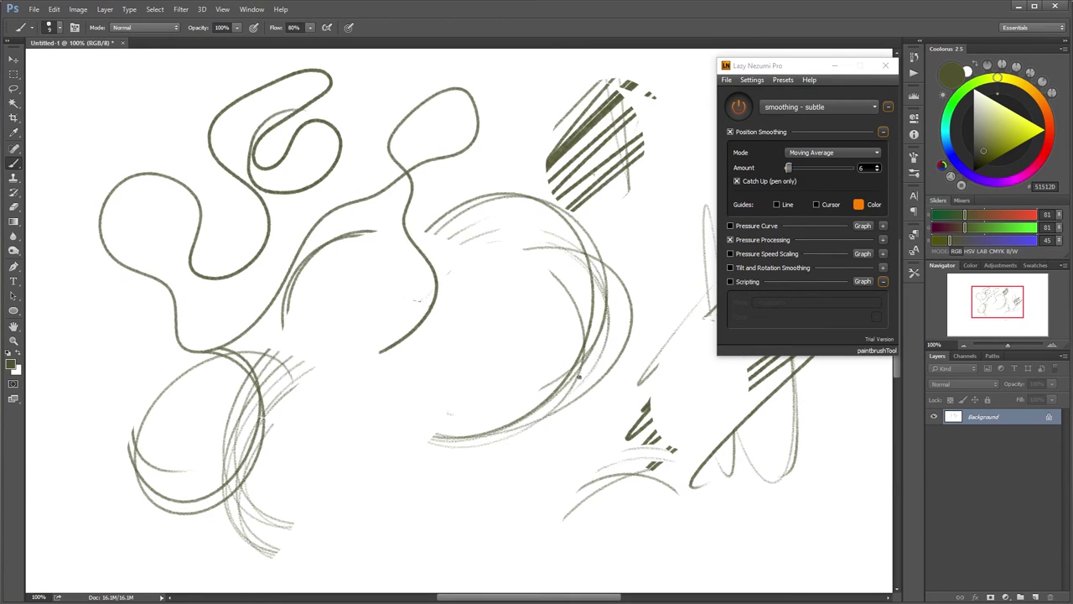
{"action": "mouse_move", "coordinate": [532, 371]}
{"action": "left_mouse_down"}
{"action": "mouse_move", "coordinate": [499, 380]}
{"action": "mouse_move", "coordinate": [480, 312]}
{"action": "mouse_move", "coordinate": [550, 311]}
{"action": "mouse_move", "coordinate": [534, 377]}
{"action": "mouse_move", "coordinate": [469, 324]}
{"action": "mouse_move", "coordinate": [536, 310]}
{"action": "mouse_move", "coordinate": [475, 377]}
{"action": "mouse_move", "coordinate": [524, 286]}
{"action": "mouse_move", "coordinate": [498, 385]}
{"action": "mouse_move", "coordinate": [524, 285]}
{"action": "mouse_move", "coordinate": [475, 382]}
{"action": "mouse_move", "coordinate": [525, 296]}
{"action": "mouse_move", "coordinate": [460, 380]}
{"action": "mouse_move", "coordinate": [541, 301]}
{"action": "mouse_move", "coordinate": [466, 340]}
{"action": "mouse_move", "coordinate": [559, 326]}
{"action": "mouse_move", "coordinate": [481, 317]}
{"action": "mouse_move", "coordinate": [535, 368]}
{"action": "mouse_move", "coordinate": [533, 291]}
{"action": "mouse_move", "coordinate": [482, 362]}
{"action": "mouse_move", "coordinate": [566, 323]}
{"action": "mouse_move", "coordinate": [463, 315]}
{"action": "mouse_move", "coordinate": [520, 385]}
{"action": "mouse_move", "coordinate": [514, 283]}
{"action": "mouse_move", "coordinate": [483, 361]}
{"action": "mouse_move", "coordinate": [549, 312]}
{"action": "mouse_move", "coordinate": [466, 318]}
{"action": "mouse_move", "coordinate": [533, 363]}
{"action": "mouse_move", "coordinate": [523, 285]}
{"action": "mouse_move", "coordinate": [493, 380]}
{"action": "left_mouse_up"}
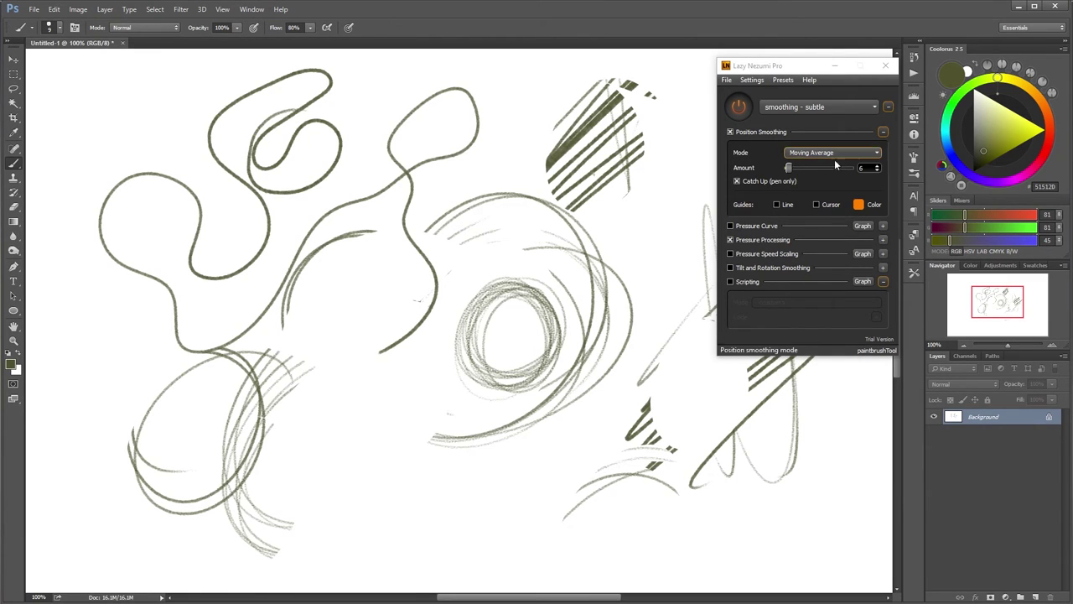
Switch Lazy Nezumi to 'smoothing - massive' and draw a long looping stroke across the canvas
{"action": "left_click", "coordinate": [818, 106]}
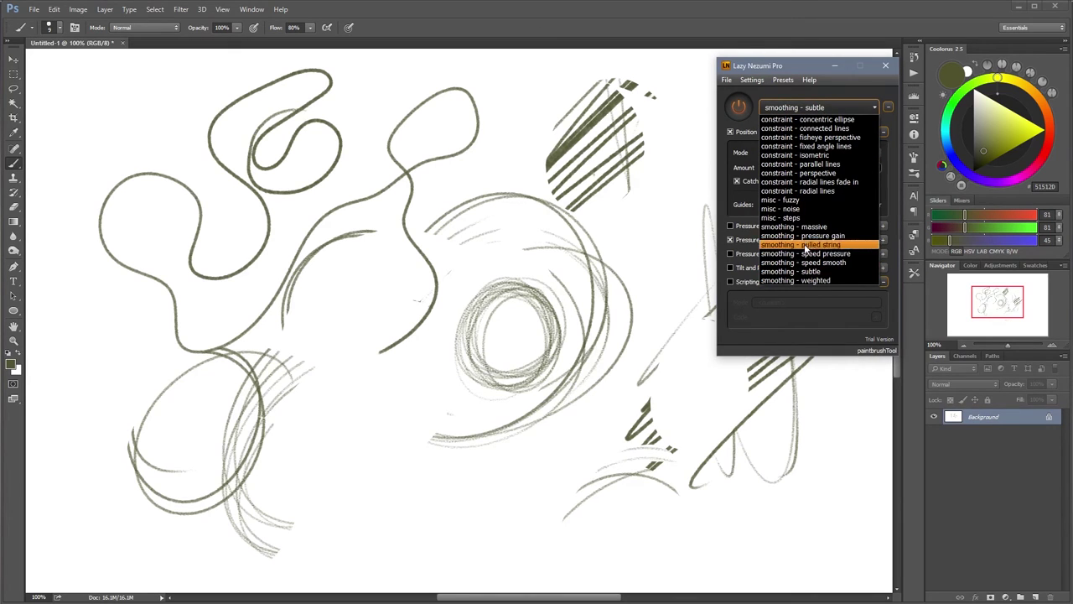
{"action": "left_click", "coordinate": [807, 227]}
{"action": "mouse_move", "coordinate": [382, 267]}
{"action": "left_mouse_down"}
{"action": "mouse_move", "coordinate": [325, 303]}
{"action": "mouse_move", "coordinate": [305, 386]}
{"action": "mouse_move", "coordinate": [343, 462]}
{"action": "mouse_move", "coordinate": [415, 486]}
{"action": "mouse_move", "coordinate": [587, 430]}
{"action": "mouse_move", "coordinate": [629, 495]}
{"action": "mouse_move", "coordinate": [541, 543]}
{"action": "mouse_move", "coordinate": [442, 523]}
{"action": "mouse_move", "coordinate": [163, 541]}
{"action": "mouse_move", "coordinate": [94, 394]}
{"action": "mouse_move", "coordinate": [164, 274]}
{"action": "mouse_move", "coordinate": [457, 108]}
{"action": "mouse_move", "coordinate": [518, 210]}
{"action": "mouse_move", "coordinate": [408, 343]}
{"action": "mouse_move", "coordinate": [511, 404]}
{"action": "mouse_move", "coordinate": [597, 210]}
{"action": "mouse_move", "coordinate": [664, 231]}
{"action": "mouse_move", "coordinate": [647, 348]}
{"action": "mouse_move", "coordinate": [729, 430]}
{"action": "mouse_move", "coordinate": [717, 495]}
{"action": "mouse_move", "coordinate": [631, 549]}
{"action": "mouse_move", "coordinate": [574, 568]}
{"action": "mouse_move", "coordinate": [240, 570]}
{"action": "mouse_move", "coordinate": [115, 556]}
{"action": "mouse_move", "coordinate": [67, 336]}
{"action": "mouse_move", "coordinate": [252, 117]}
{"action": "mouse_move", "coordinate": [494, 88]}
{"action": "mouse_move", "coordinate": [671, 268]}
{"action": "mouse_move", "coordinate": [691, 312]}
{"action": "left_mouse_up"}
{"action": "mouse_move", "coordinate": [634, 130]}
{"action": "left_mouse_down"}
{"action": "mouse_move", "coordinate": [600, 352]}
{"action": "mouse_move", "coordinate": [395, 436]}
{"action": "mouse_move", "coordinate": [356, 226]}
{"action": "mouse_move", "coordinate": [207, 290]}
{"action": "mouse_move", "coordinate": [478, 420]}
{"action": "mouse_move", "coordinate": [318, 419]}
{"action": "mouse_move", "coordinate": [286, 168]}
{"action": "mouse_move", "coordinate": [478, 458]}
{"action": "left_mouse_up"}
{"action": "mouse_move", "coordinate": [590, 442]}
{"action": "left_mouse_down"}
{"action": "mouse_move", "coordinate": [688, 545]}
{"action": "mouse_move", "coordinate": [359, 240]}
{"action": "mouse_move", "coordinate": [294, 508]}
{"action": "mouse_move", "coordinate": [590, 150]}
{"action": "mouse_move", "coordinate": [218, 268]}
{"action": "mouse_move", "coordinate": [327, 130]}
{"action": "mouse_move", "coordinate": [587, 495]}
{"action": "mouse_move", "coordinate": [431, 198]}
{"action": "mouse_move", "coordinate": [629, 327]}
{"action": "mouse_move", "coordinate": [587, 428]}
{"action": "left_mouse_up"}
{"action": "left_click", "coordinate": [836, 111]}
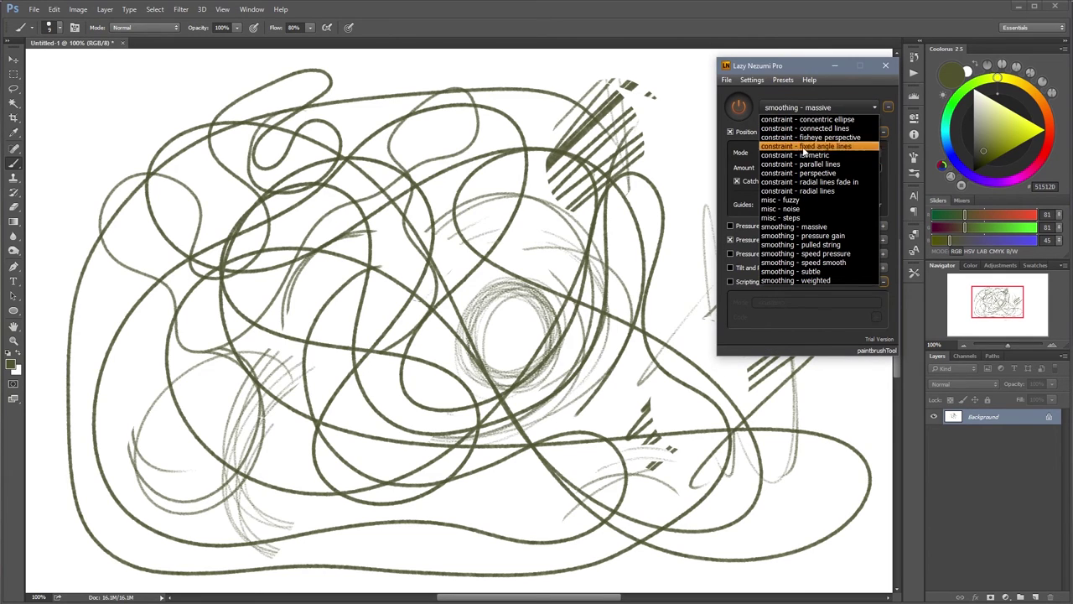
Reselect 'smoothing - subtle' and browse Lazy Nezumi's Presets and Settings menus
{"action": "left_click", "coordinate": [815, 273]}
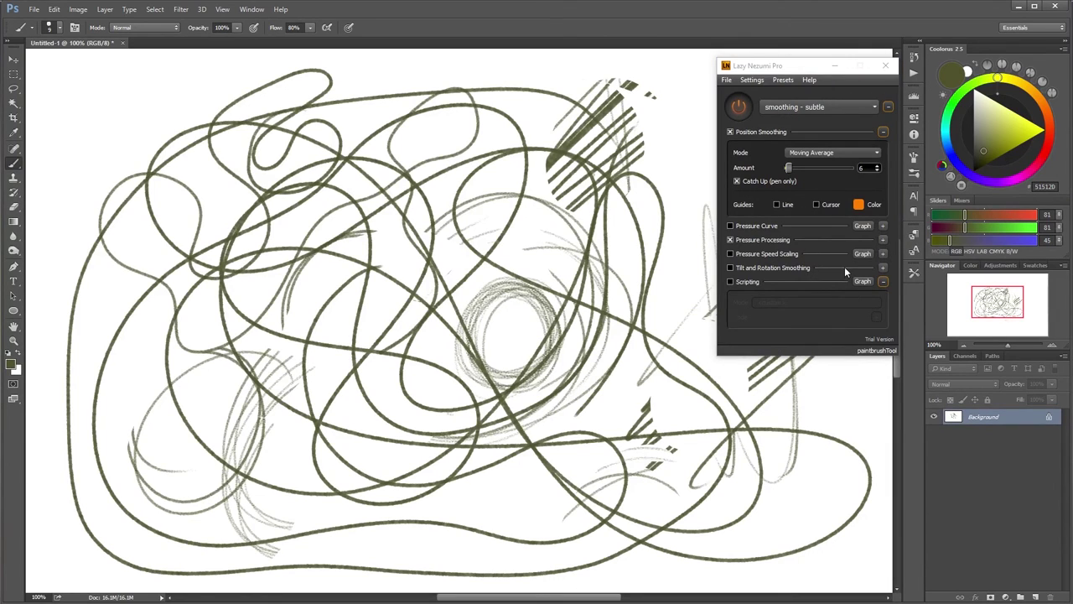
{"action": "left_click", "coordinate": [790, 64]}
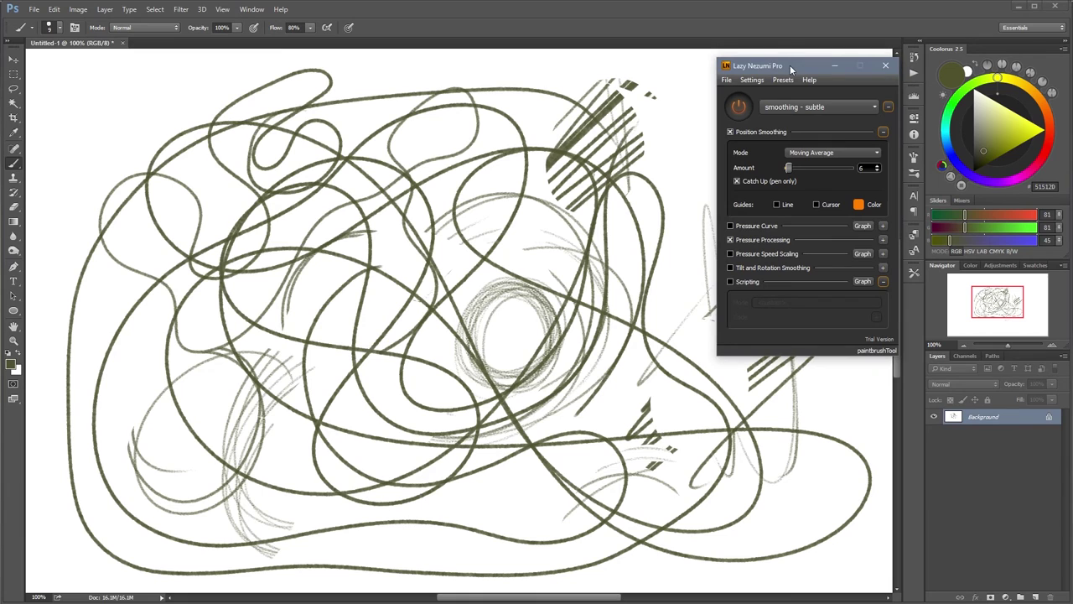
{"action": "left_click", "coordinate": [779, 81]}
{"action": "left_click", "coordinate": [775, 65]}
{"action": "left_click", "coordinate": [752, 80]}
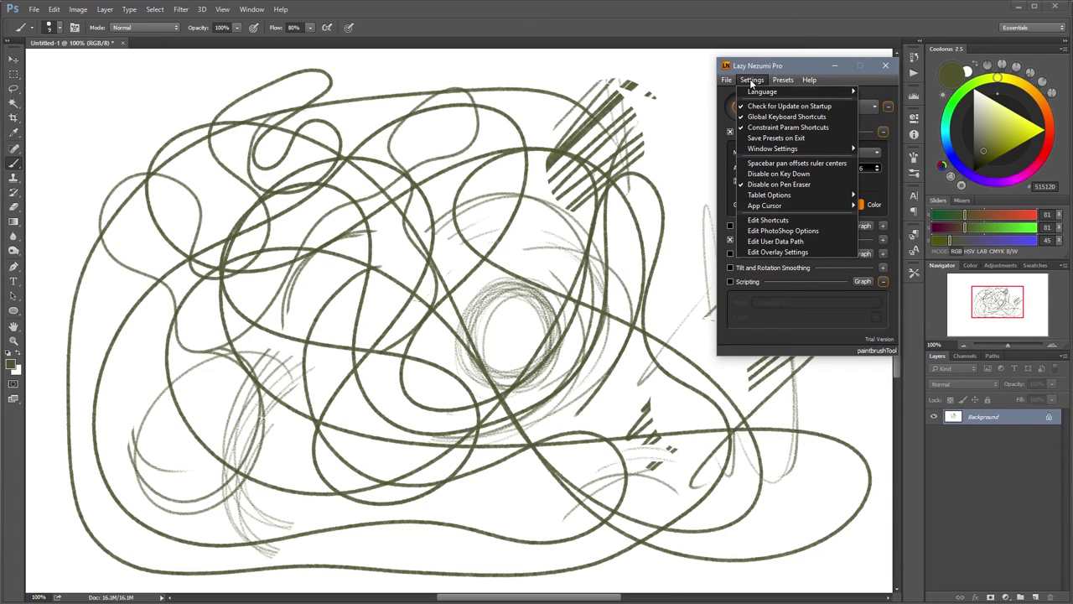
{"action": "left_click", "coordinate": [782, 66]}
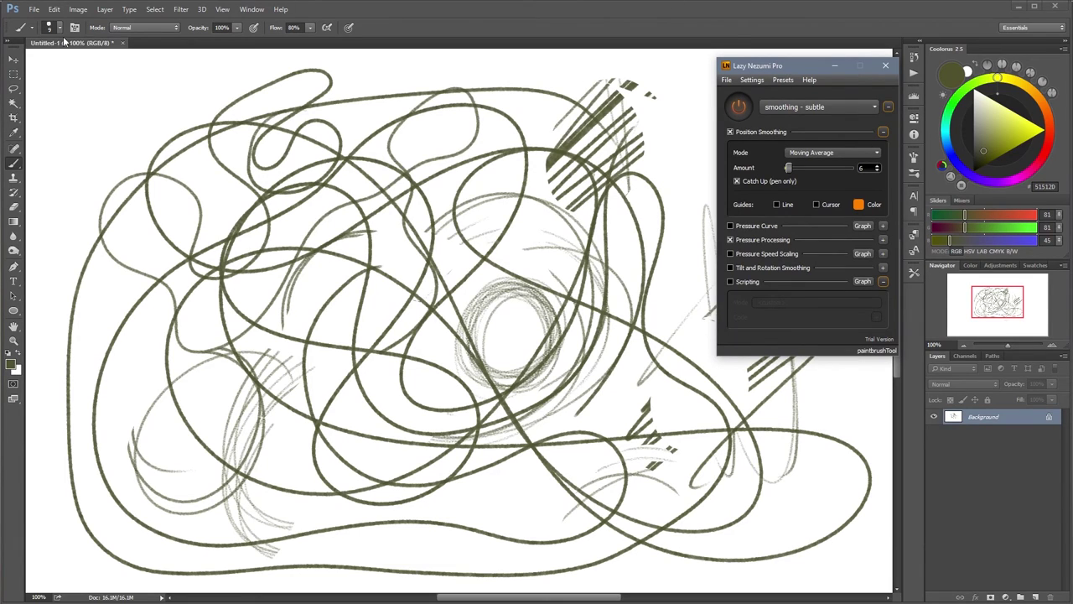
Open Photoshop's brush preset picker and scroll through the Kyle's Inkbox brushes
{"action": "left_click", "coordinate": [37, 33]}
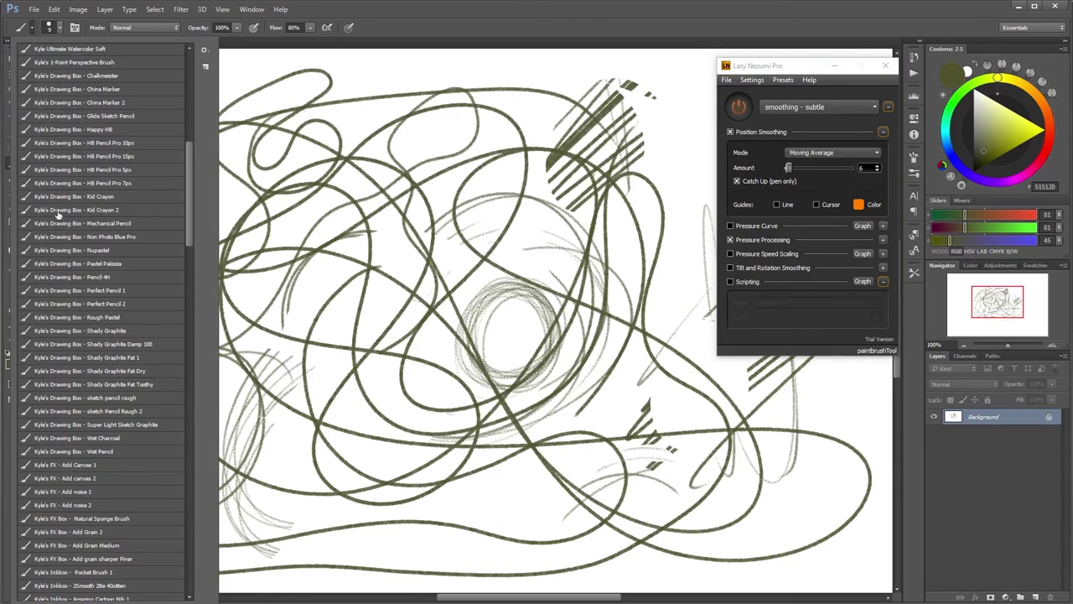
{"action": "scroll", "coordinate": [191, 125], "scroll_direction": "down", "scroll_amount": 3}
{"action": "scroll", "coordinate": [191, 125], "scroll_direction": "down", "scroll_amount": 4}
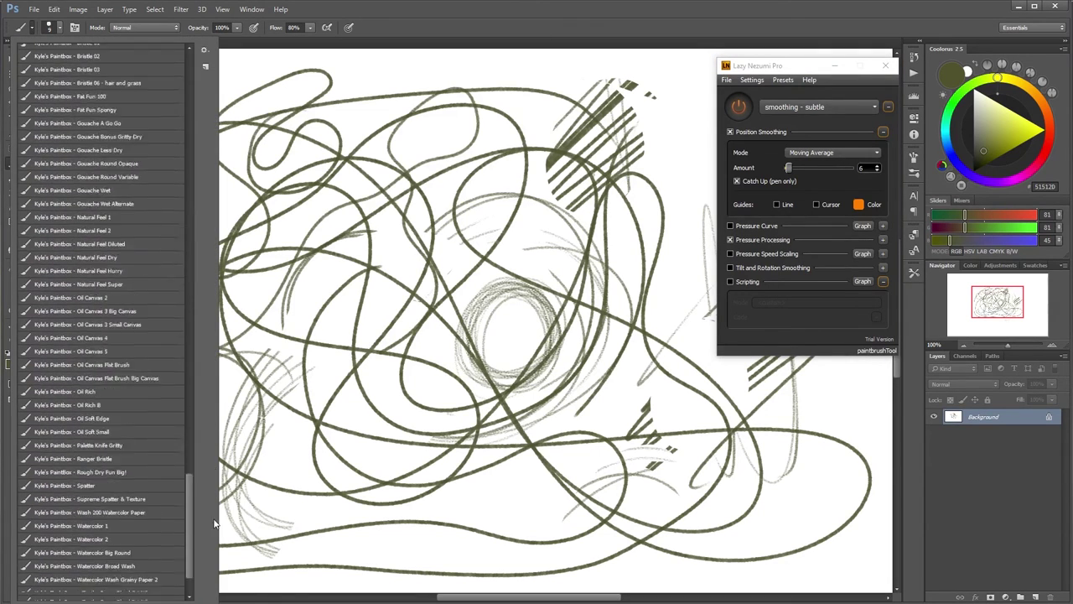
{"action": "mouse_move", "coordinate": [235, 163]}
{"action": "left_mouse_down"}
{"action": "mouse_move", "coordinate": [203, 331]}
{"action": "mouse_move", "coordinate": [210, 379]}
{"action": "left_mouse_up"}
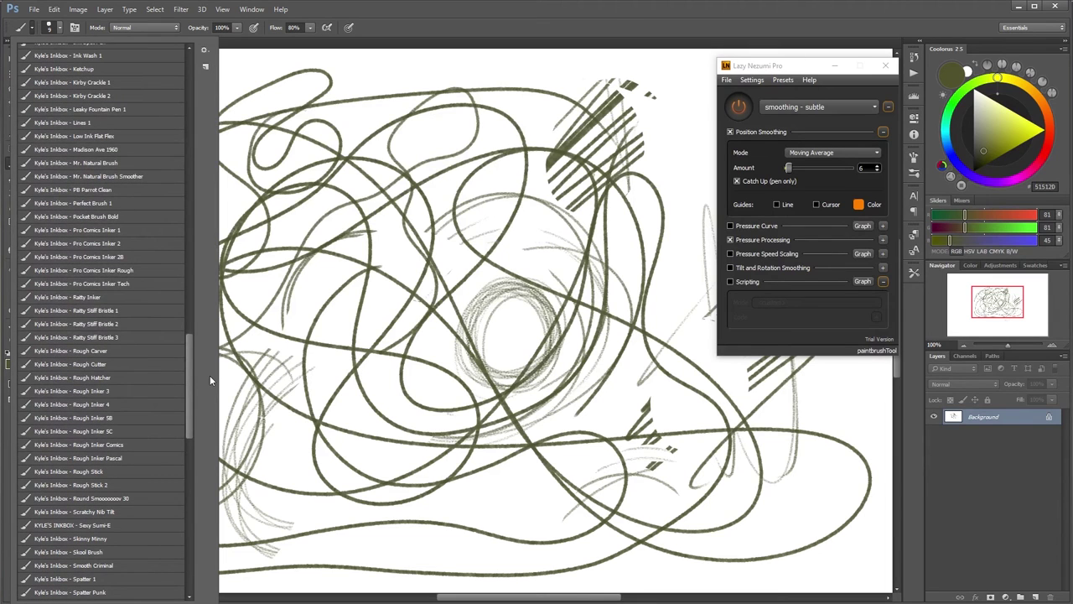
{"action": "mouse_move", "coordinate": [208, 375]}
{"action": "left_mouse_down"}
{"action": "mouse_move", "coordinate": [214, 280]}
{"action": "mouse_move", "coordinate": [194, 322]}
{"action": "mouse_move", "coordinate": [190, 287]}
{"action": "left_mouse_up"}
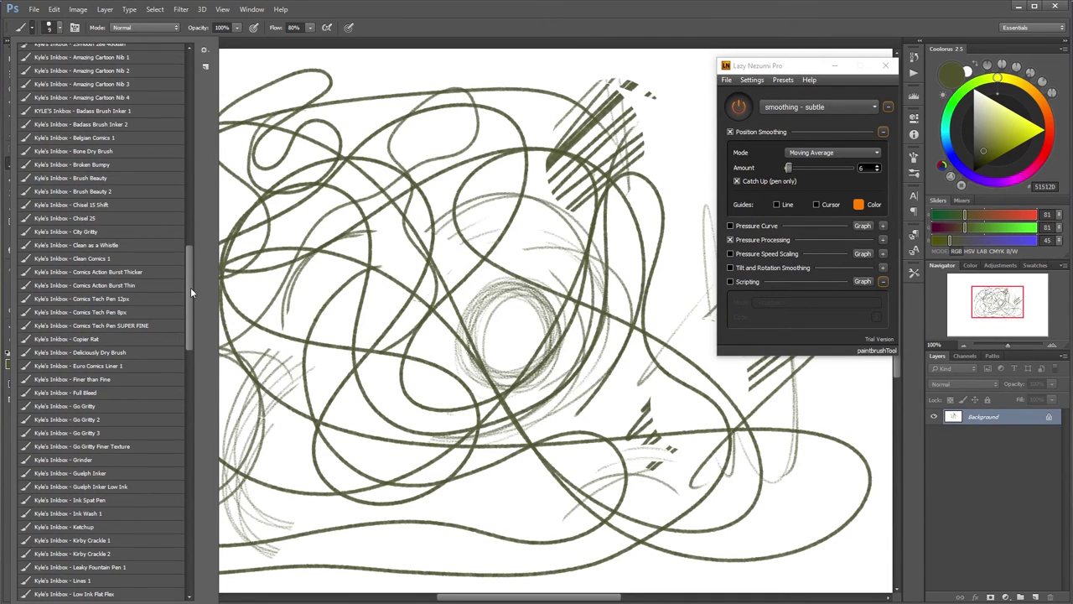
{"action": "mouse_move", "coordinate": [190, 287]}
{"action": "left_mouse_down"}
{"action": "mouse_move", "coordinate": [202, 153]}
{"action": "mouse_move", "coordinate": [193, 86]}
{"action": "mouse_move", "coordinate": [174, 419]}
{"action": "left_mouse_up"}
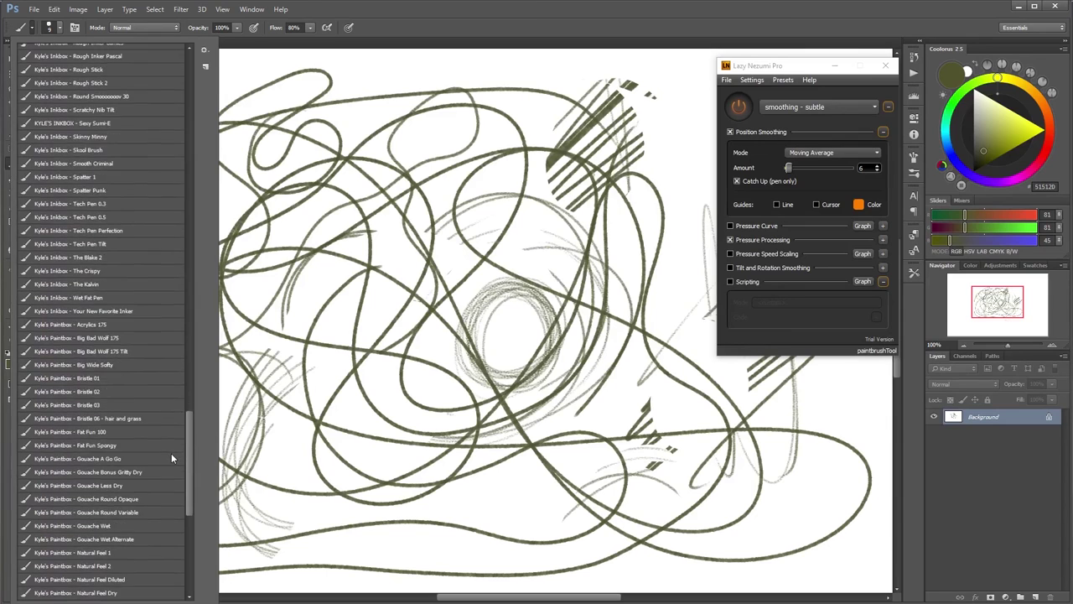
Dismiss the brush preset list and close the Lazy Nezumi Pro window
{"action": "scroll", "coordinate": [171, 453], "scroll_direction": "up", "scroll_amount": 10}
{"action": "left_click", "coordinate": [84, 327]}
{"action": "key", "text": "Return"}
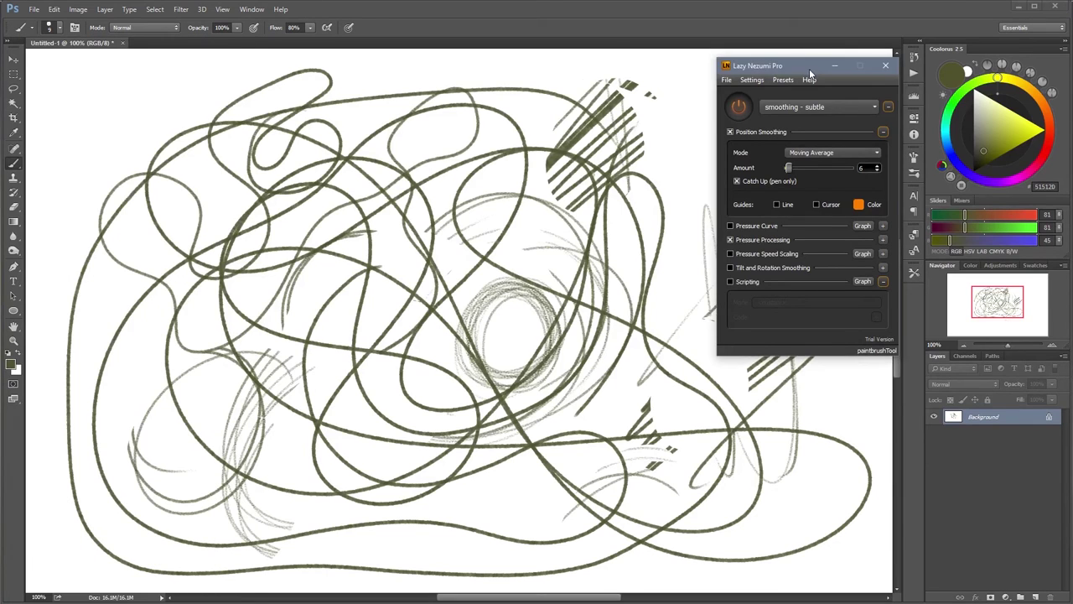
{"action": "left_click_drag", "start_coordinate": [798, 64], "coordinate": [927, 83]}
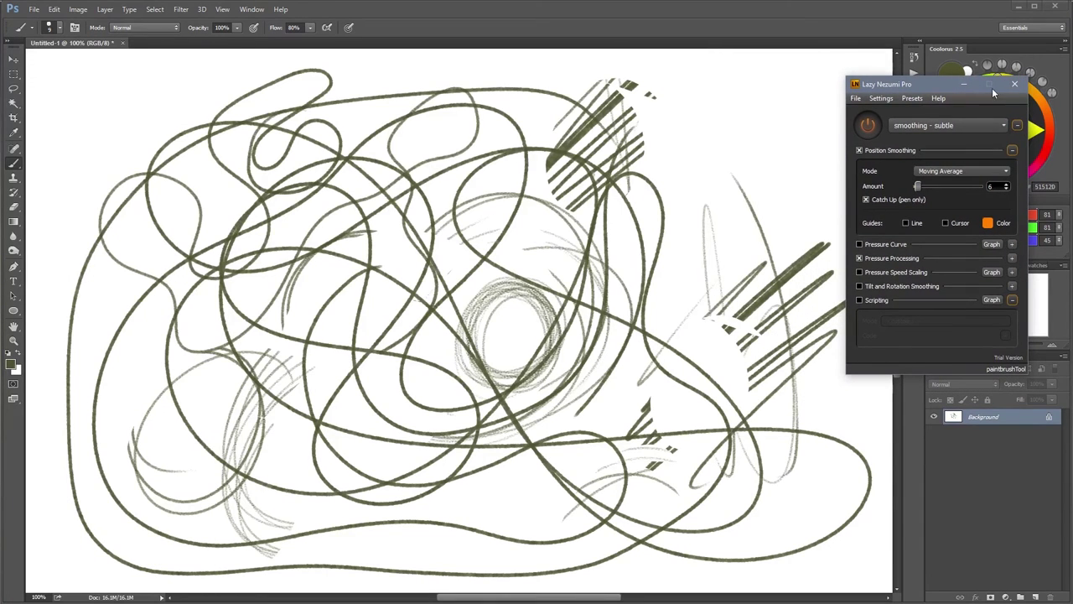
{"action": "left_click", "coordinate": [1015, 84]}
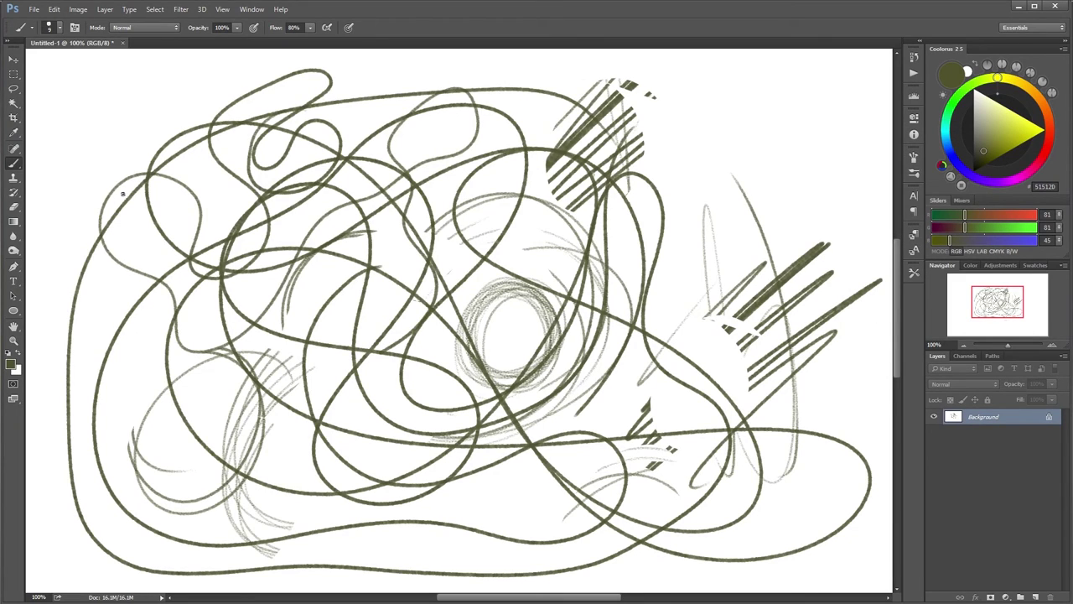
{"action": "left_click", "coordinate": [59, 27]}
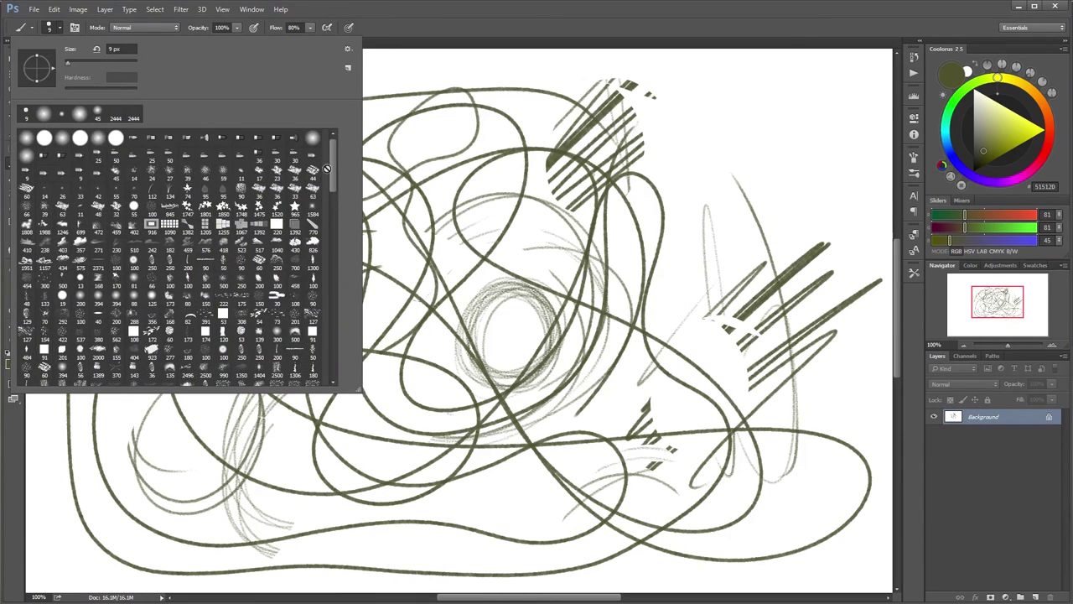
With a 36 px brush, paint an olive zigzag and a dusty-pink wavy stroke
{"action": "mouse_move", "coordinate": [332, 161]}
{"action": "left_mouse_down"}
{"action": "mouse_move", "coordinate": [336, 359]}
{"action": "mouse_move", "coordinate": [339, 145]}
{"action": "left_mouse_up"}
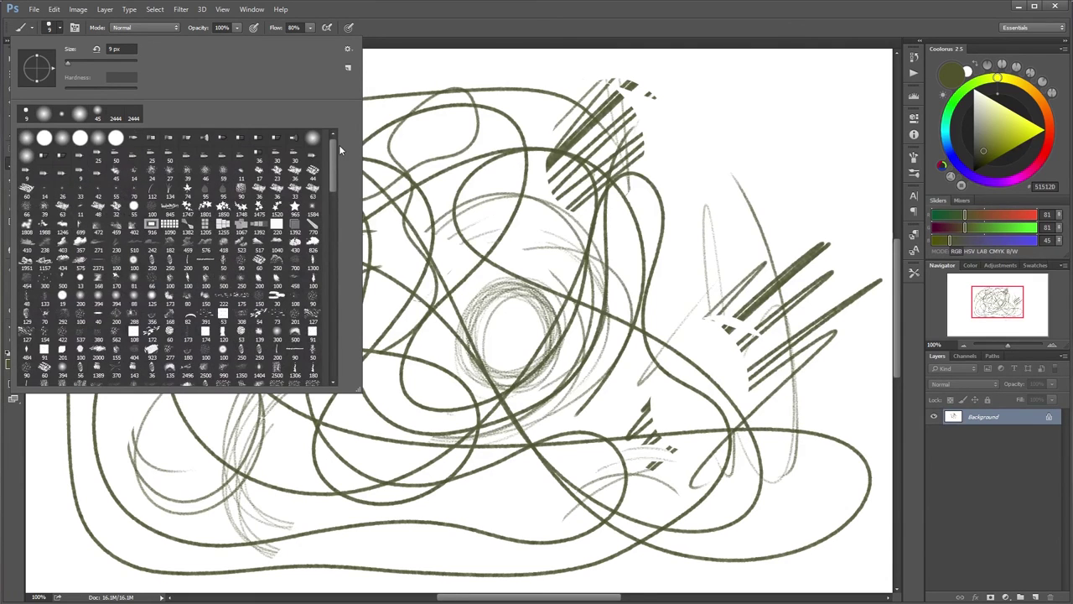
{"action": "left_click", "coordinate": [300, 178]}
{"action": "mouse_move", "coordinate": [776, 126]}
{"action": "left_mouse_down"}
{"action": "mouse_move", "coordinate": [662, 211]}
{"action": "mouse_move", "coordinate": [738, 206]}
{"action": "mouse_move", "coordinate": [601, 253]}
{"action": "mouse_move", "coordinate": [537, 294]}
{"action": "left_mouse_up"}
{"action": "left_click", "coordinate": [1040, 161]}
{"action": "left_click", "coordinate": [988, 130]}
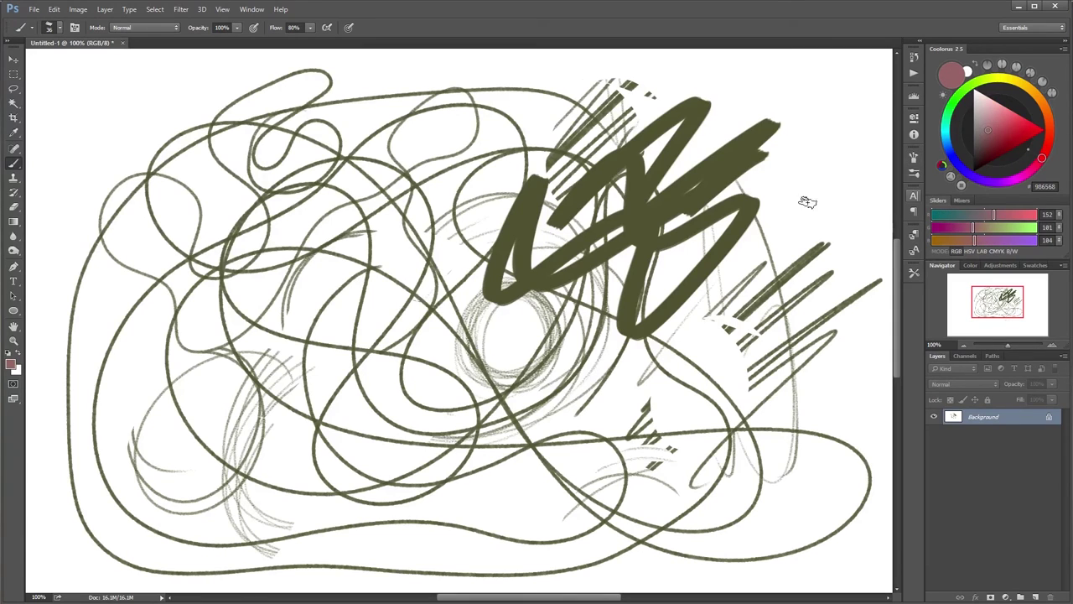
{"action": "mouse_move", "coordinate": [805, 157]}
{"action": "left_mouse_down"}
{"action": "mouse_move", "coordinate": [543, 217]}
{"action": "mouse_move", "coordinate": [733, 346]}
{"action": "mouse_move", "coordinate": [700, 449]}
{"action": "left_mouse_up"}
Paint a red stroke, then violet 8370E0 zigzags across the middle of the canvas
{"action": "left_click", "coordinate": [1013, 127]}
{"action": "mouse_move", "coordinate": [755, 206]}
{"action": "left_mouse_down"}
{"action": "mouse_move", "coordinate": [711, 228]}
{"action": "mouse_move", "coordinate": [277, 315]}
{"action": "mouse_move", "coordinate": [459, 515]}
{"action": "left_mouse_up"}
{"action": "left_click", "coordinate": [955, 158]}
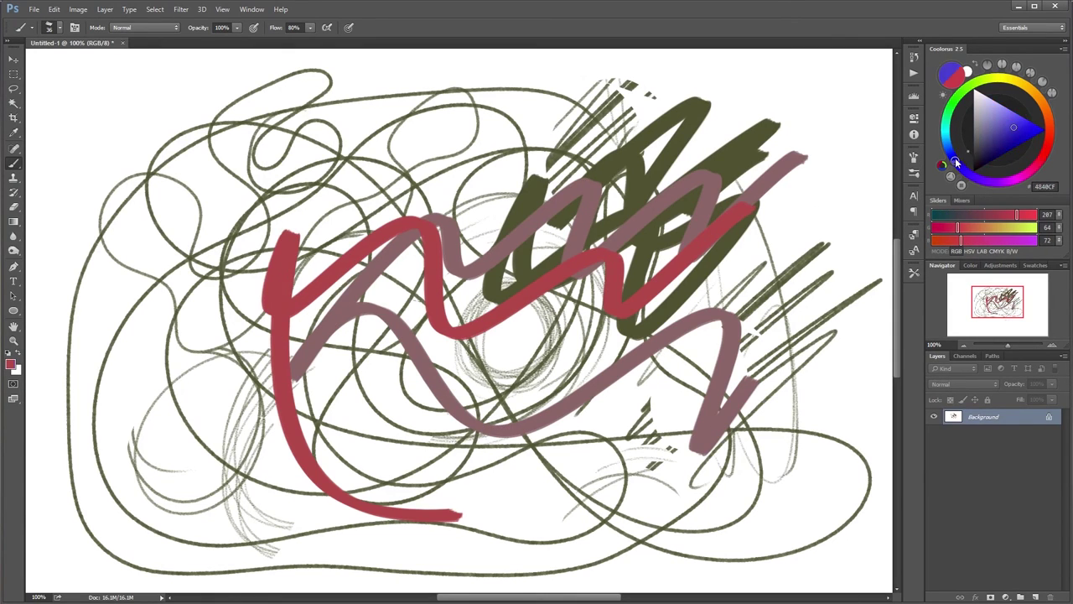
{"action": "left_click", "coordinate": [998, 128]}
{"action": "left_click", "coordinate": [1001, 114]}
{"action": "left_click_drag", "start_coordinate": [605, 259], "coordinate": [499, 427]}
{"action": "left_click_drag", "start_coordinate": [499, 427], "coordinate": [512, 312]}
{"action": "left_click_drag", "start_coordinate": [431, 330], "coordinate": [313, 384]}
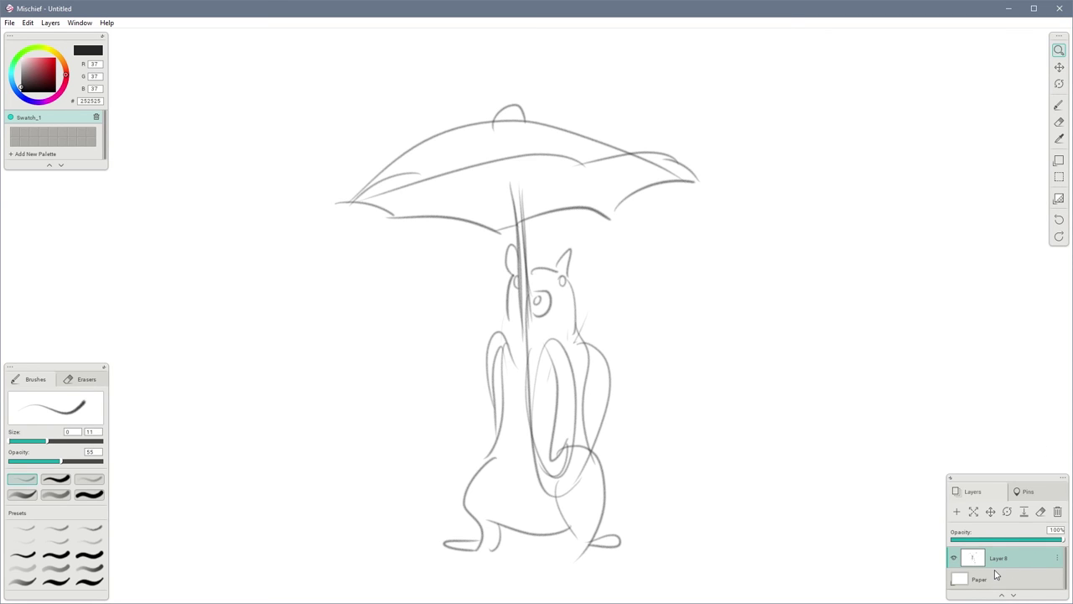
Choose the first Brush preset at opacity 88, then draw and undo a test curve
{"action": "left_click", "coordinate": [50, 22]}
{"action": "mouse_move", "coordinate": [9, 23]}
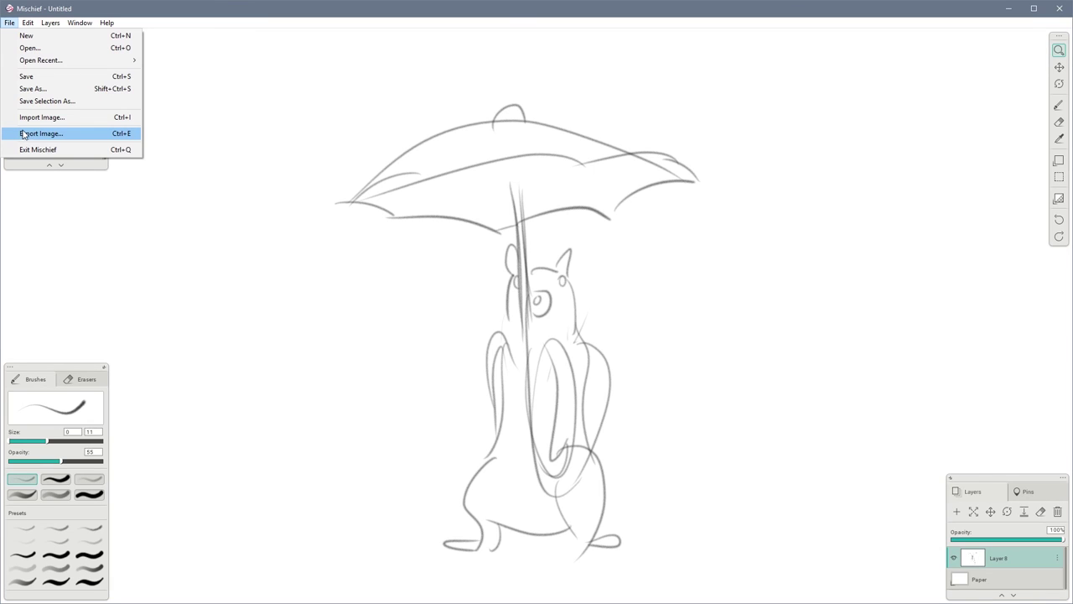
{"action": "left_click", "coordinate": [570, 11]}
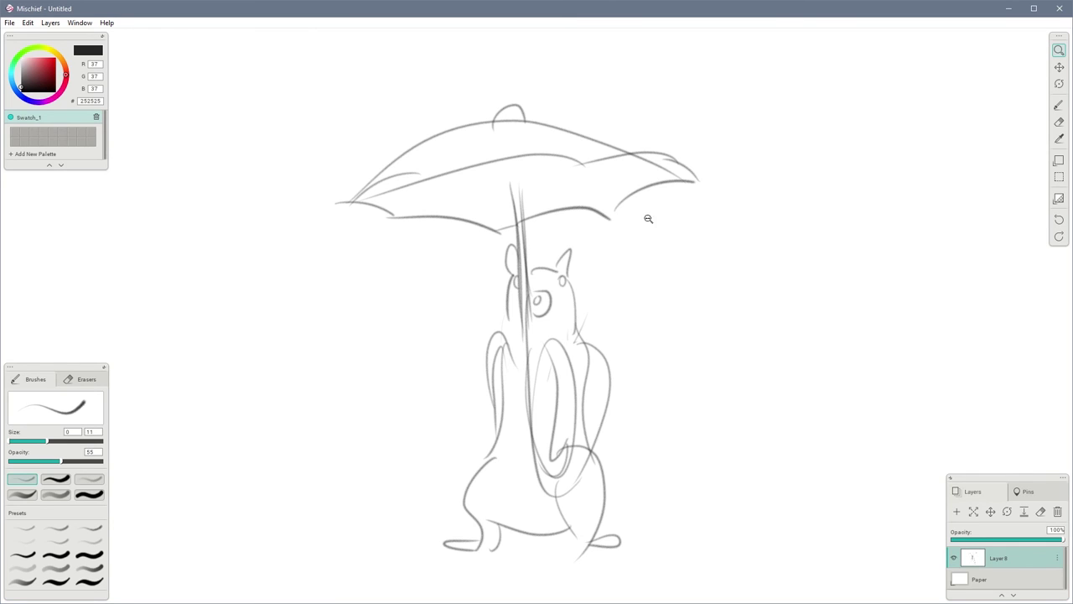
{"action": "left_click", "coordinate": [26, 485]}
{"action": "left_click", "coordinate": [32, 529]}
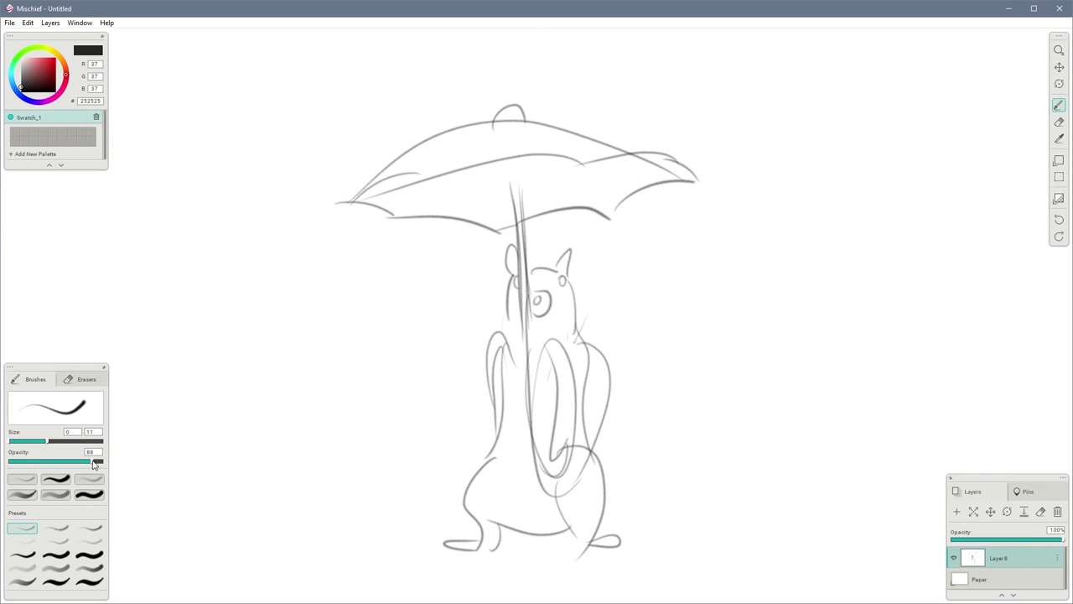
{"action": "mouse_move", "coordinate": [869, 237]}
{"action": "left_mouse_down"}
{"action": "mouse_move", "coordinate": [741, 386]}
{"action": "mouse_move", "coordinate": [714, 504]}
{"action": "left_mouse_up"}
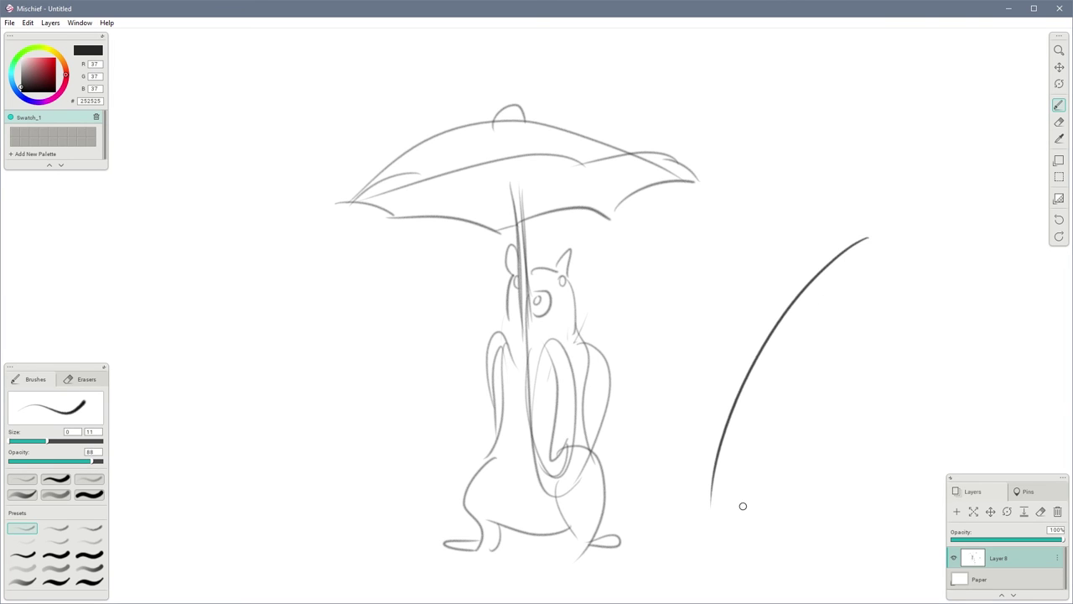
{"action": "key", "text": "ctrl+z"}
Zoom in on the umbrella sketch and draw a long dark curve beside it
{"action": "key", "text": "z"}
{"action": "mouse_move", "coordinate": [786, 311]}
{"action": "left_mouse_down"}
{"action": "mouse_move", "coordinate": [838, 317]}
{"action": "mouse_move", "coordinate": [874, 348]}
{"action": "mouse_move", "coordinate": [700, 336]}
{"action": "left_mouse_up"}
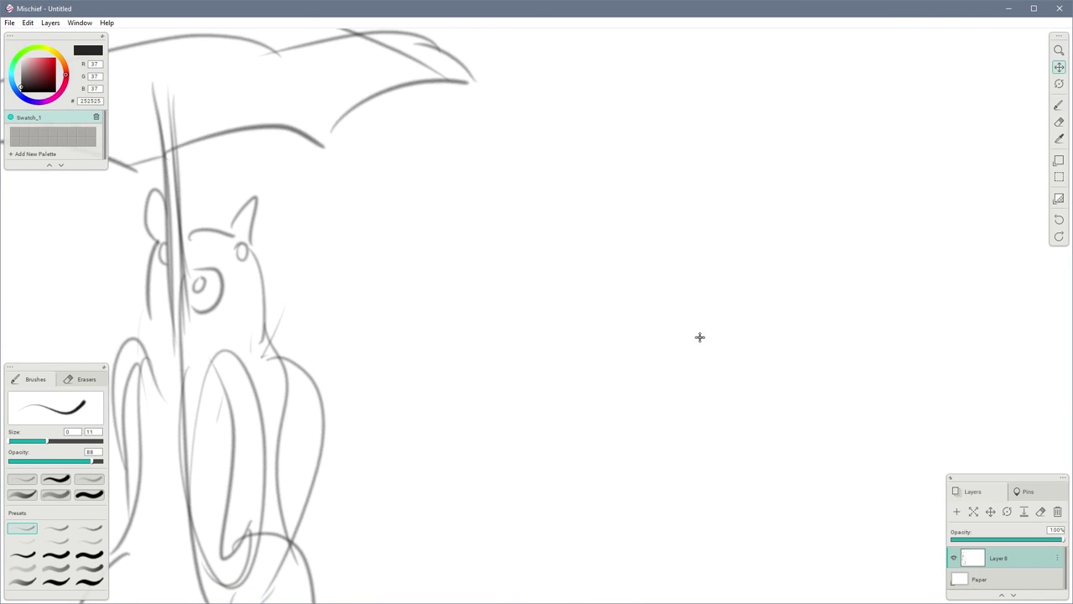
{"action": "key", "text": "b"}
{"action": "left_click_drag", "start_coordinate": [842, 132], "coordinate": [591, 601]}
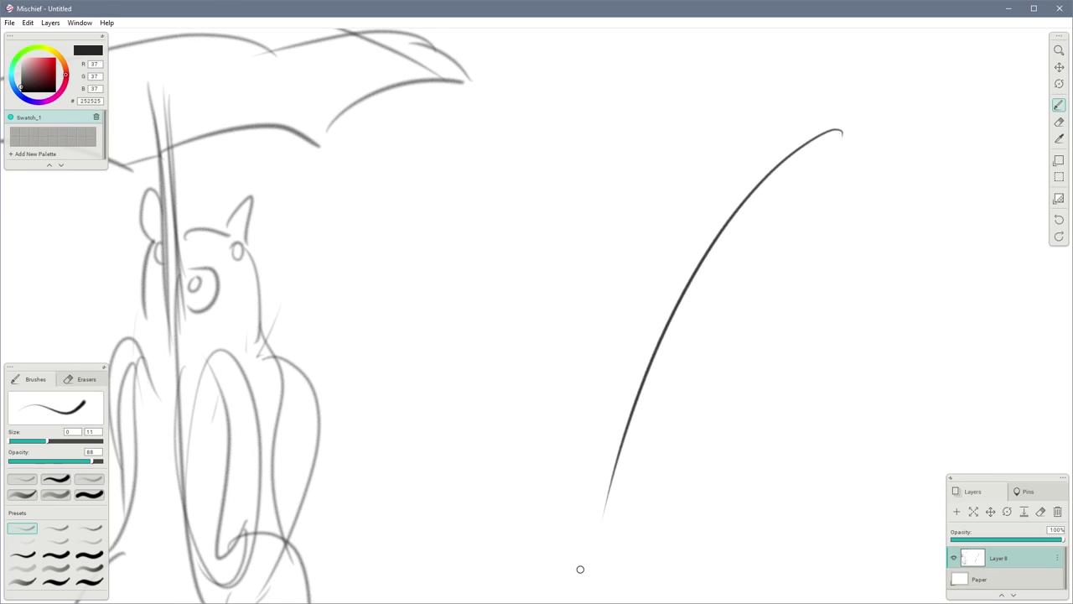
{"action": "left_click", "coordinate": [11, 24]}
Try opening the recent Inspector Kids drawing, declining to save and dismissing the warning
{"action": "mouse_move", "coordinate": [41, 66]}
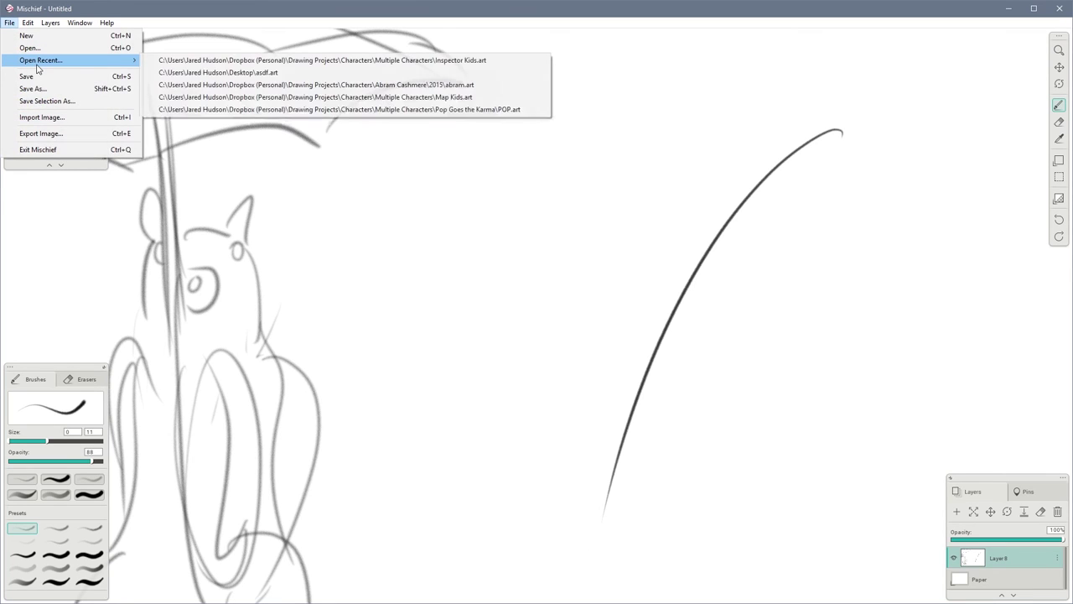
{"action": "left_click", "coordinate": [273, 63]}
{"action": "left_click", "coordinate": [547, 377]}
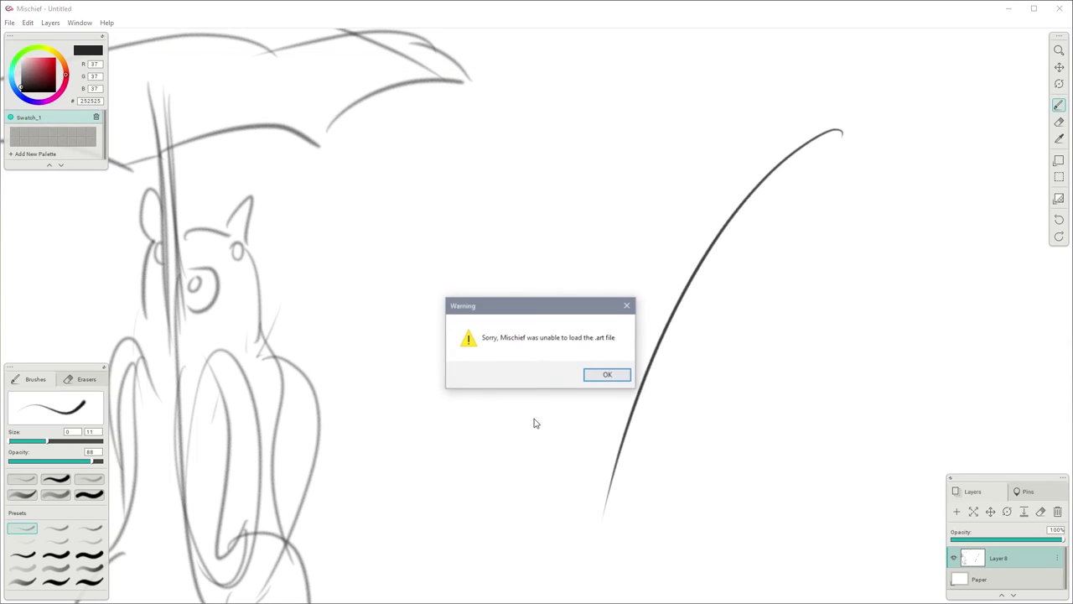
{"action": "left_click", "coordinate": [607, 375]}
Open Multiple Characters > Inspector Kids > Inspector Kids.art via File > Open, discarding untitled changes
{"action": "left_click", "coordinate": [10, 22]}
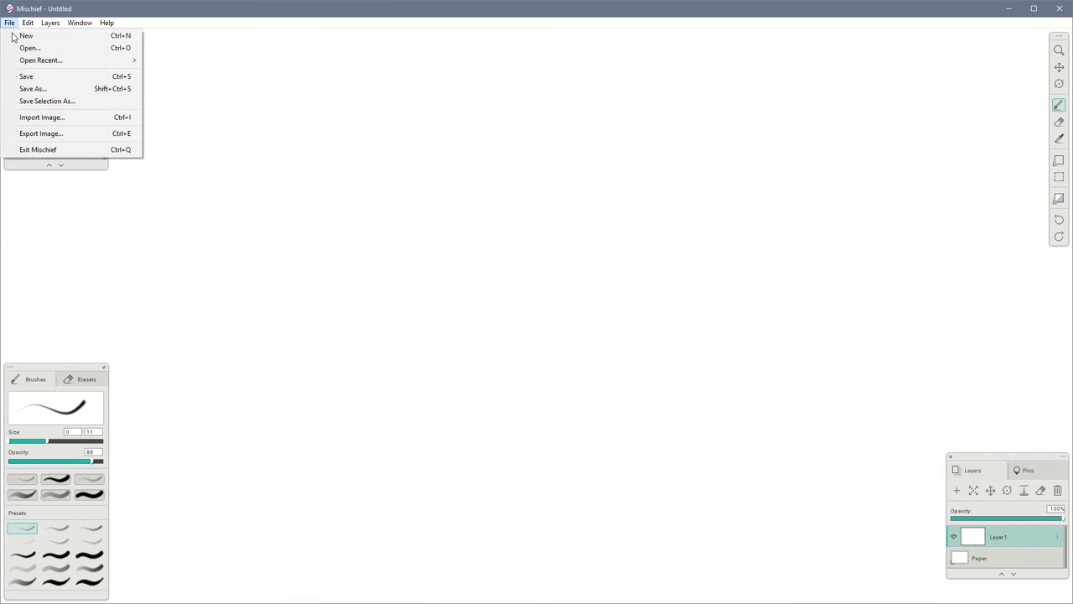
{"action": "left_click", "coordinate": [27, 47]}
{"action": "left_click", "coordinate": [549, 375]}
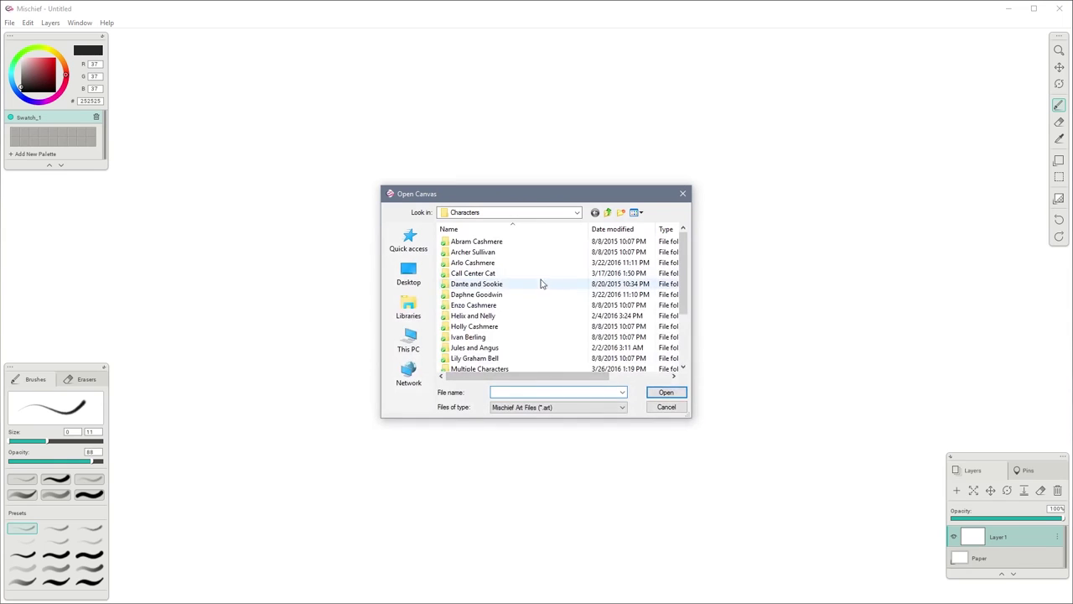
{"action": "double_click", "coordinate": [487, 369]}
{"action": "double_click", "coordinate": [481, 316]}
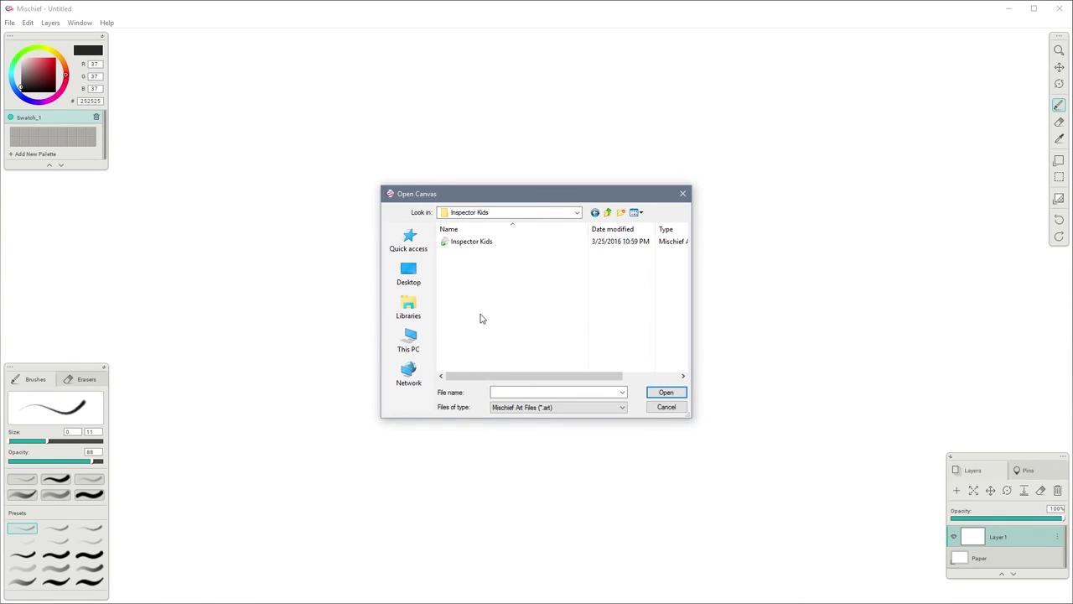
{"action": "left_click", "coordinate": [475, 245]}
{"action": "double_click", "coordinate": [476, 245]}
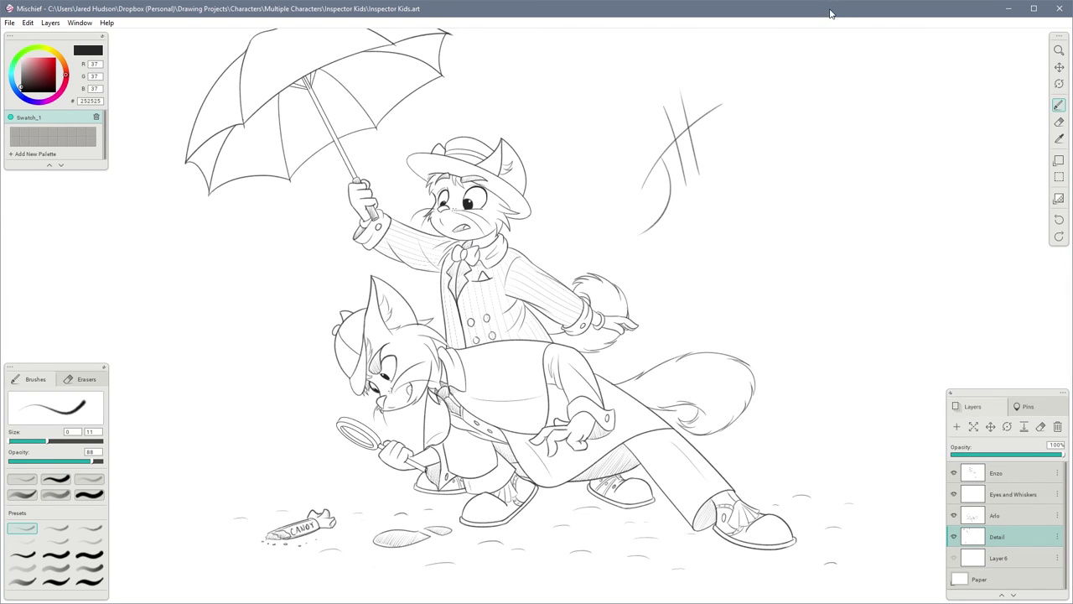
Zoom in on the umbrella cat and pan down to its pinstriped suit
{"action": "key", "text": "space"}
{"action": "scroll", "coordinate": [604, 242], "scroll_direction": "up", "scroll_amount": 2}
{"action": "key", "text": "z"}
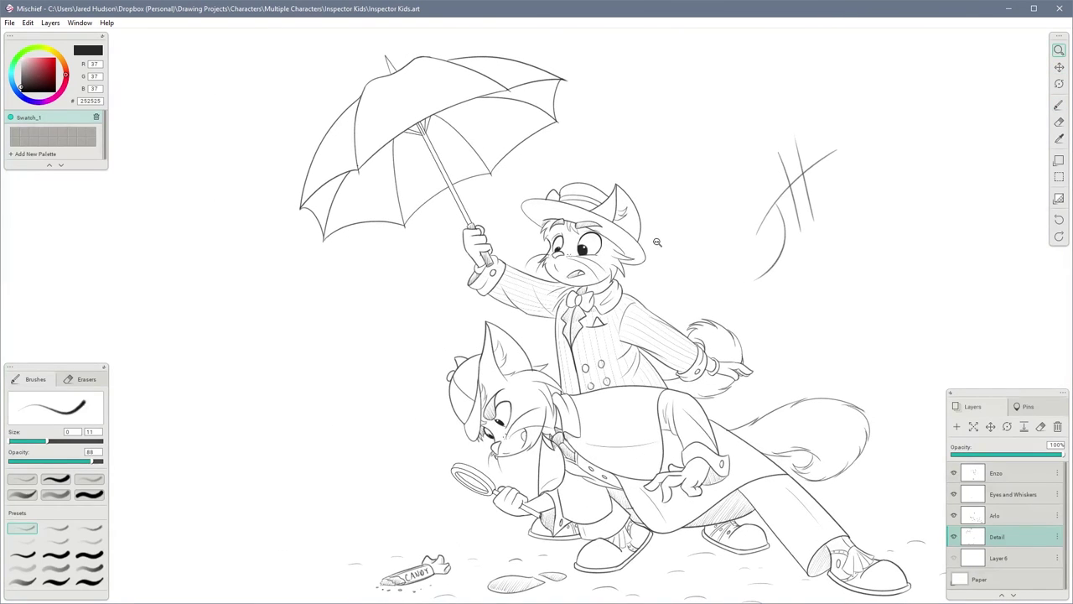
{"action": "scroll", "coordinate": [679, 242], "scroll_direction": "up", "scroll_amount": 5}
{"action": "scroll", "coordinate": [725, 243], "scroll_direction": "up", "scroll_amount": 5}
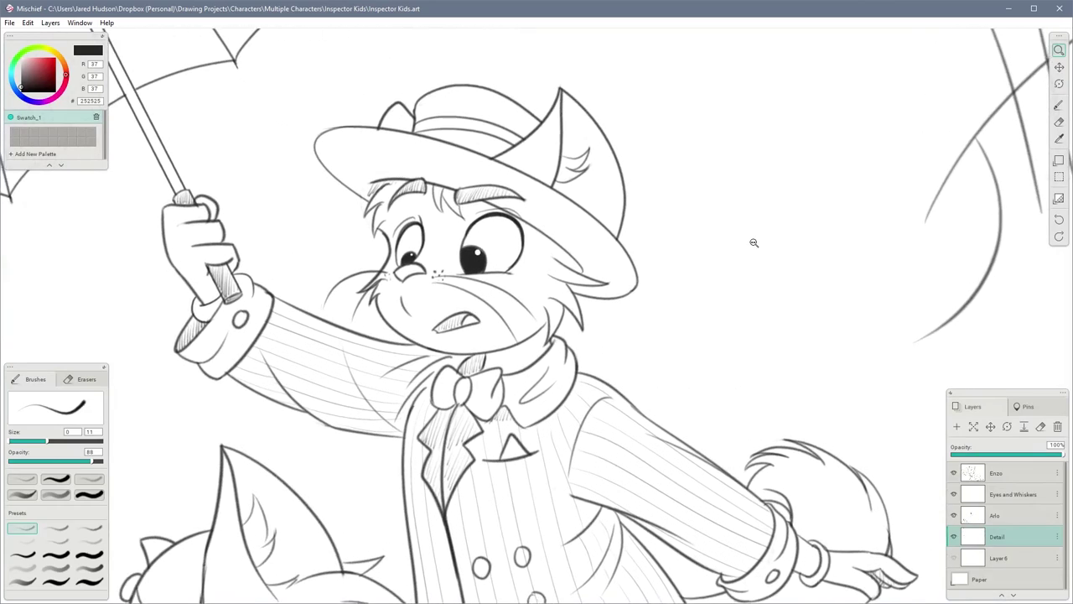
{"action": "key", "text": "space"}
{"action": "left_click_drag", "start_coordinate": [757, 244], "coordinate": [731, 157]}
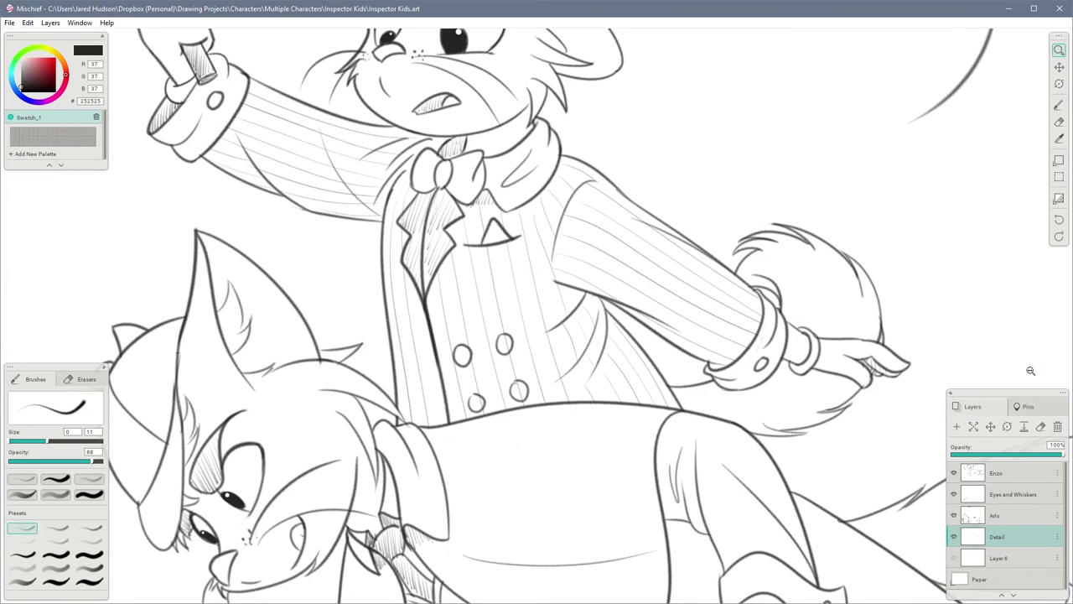
Step the active layer up from Layer 6 and Detail to Eyes and Whiskers
{"action": "left_click", "coordinate": [1012, 559]}
{"action": "left_click", "coordinate": [1012, 538]}
{"action": "left_click", "coordinate": [1012, 518]}
{"action": "left_click", "coordinate": [1012, 500]}
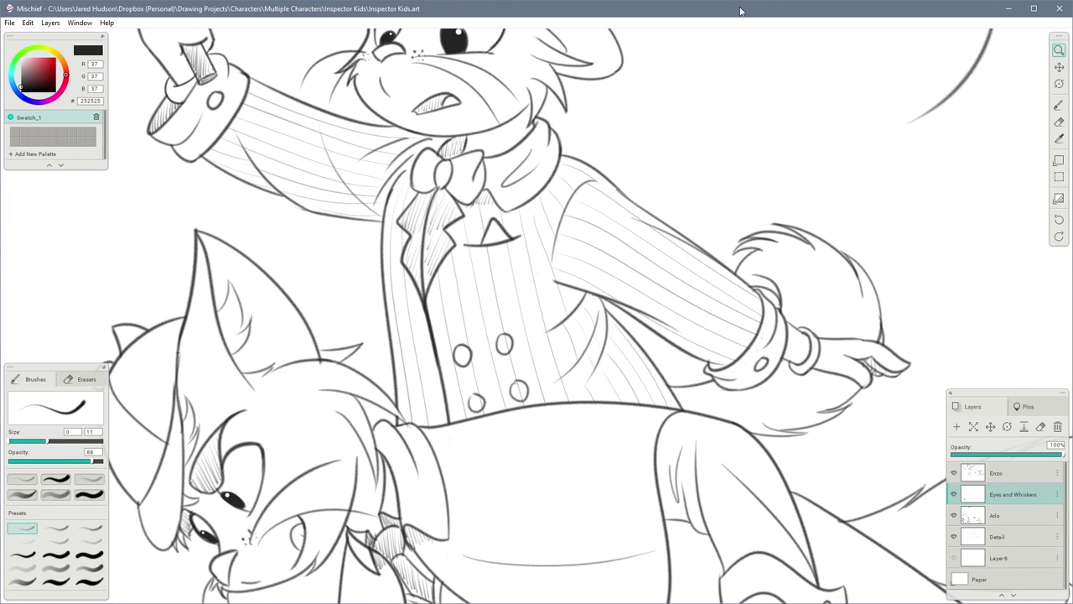
Pan across the lower cat's face, body and hands down to its legs and shoes
{"action": "key", "text": "space"}
{"action": "left_click_drag", "start_coordinate": [627, 268], "coordinate": [726, 134]}
{"action": "left_click_drag", "start_coordinate": [847, 329], "coordinate": [485, 203]}
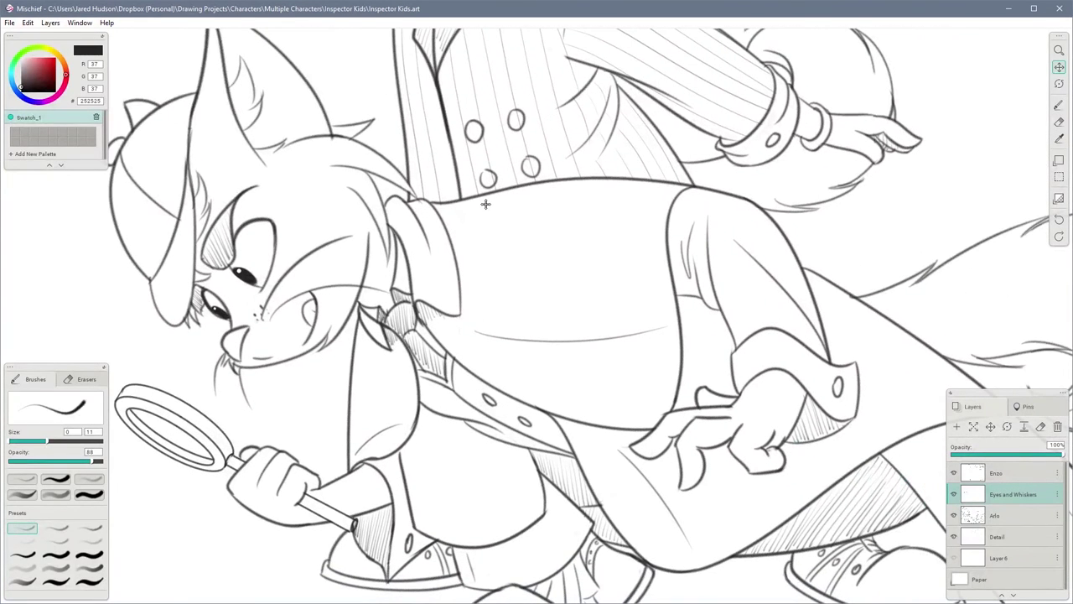
{"action": "key", "text": "z"}
{"action": "key", "text": "space"}
{"action": "left_click_drag", "start_coordinate": [930, 230], "coordinate": [856, 172]}
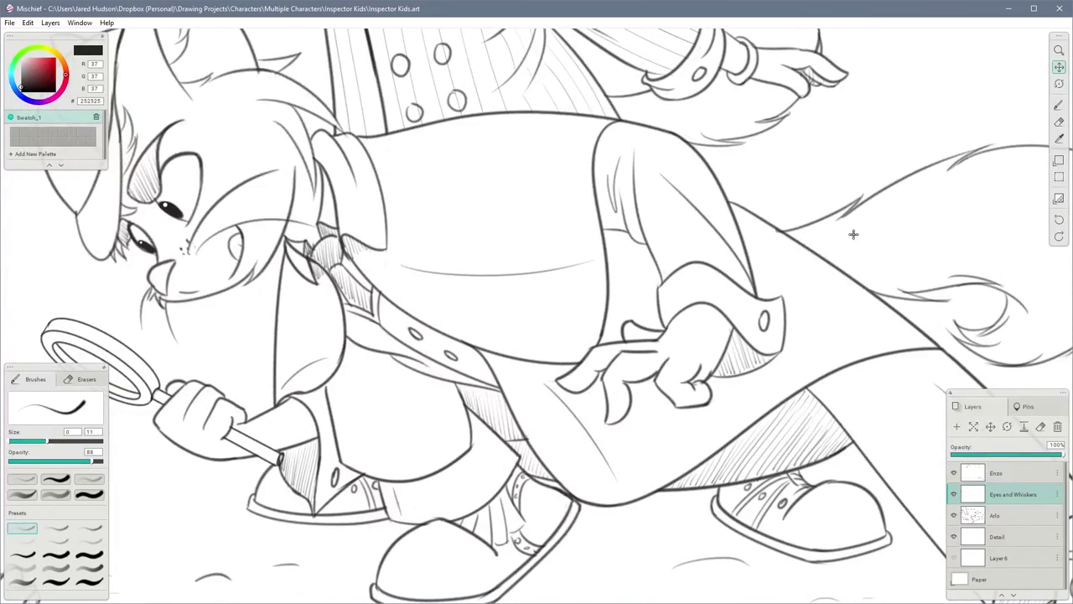
{"action": "left_click_drag", "start_coordinate": [858, 297], "coordinate": [483, 159]}
Zoom in and out while shifting the view right across the lower cat's legs
{"action": "scroll", "coordinate": [483, 158], "scroll_direction": "up", "scroll_amount": 3}
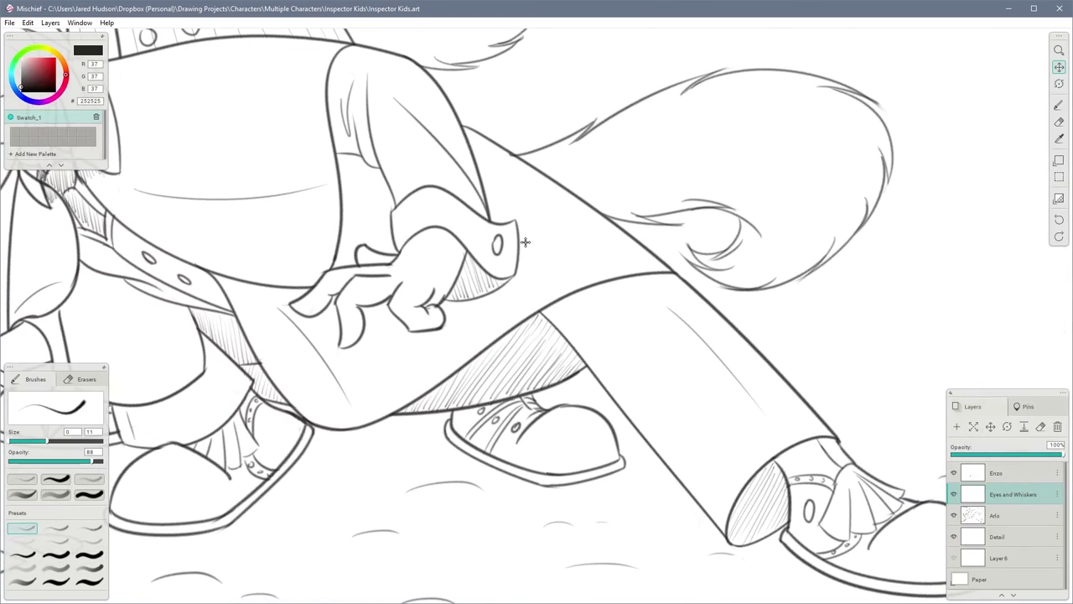
{"action": "key", "text": "z"}
{"action": "scroll", "coordinate": [526, 242], "scroll_direction": "down", "scroll_amount": 2}
{"action": "key", "text": "h"}
{"action": "left_click_drag", "start_coordinate": [352, 389], "coordinate": [487, 346]}
{"action": "key", "text": "z"}
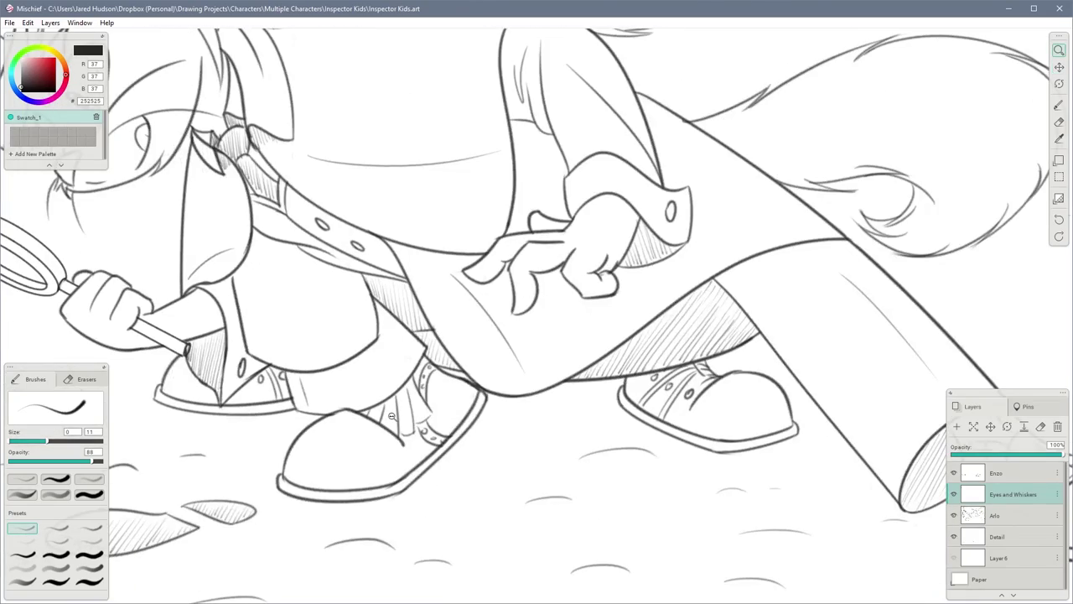
{"action": "scroll", "coordinate": [419, 414], "scroll_direction": "up", "scroll_amount": 3}
{"action": "scroll", "coordinate": [422, 416], "scroll_direction": "down", "scroll_amount": 2}
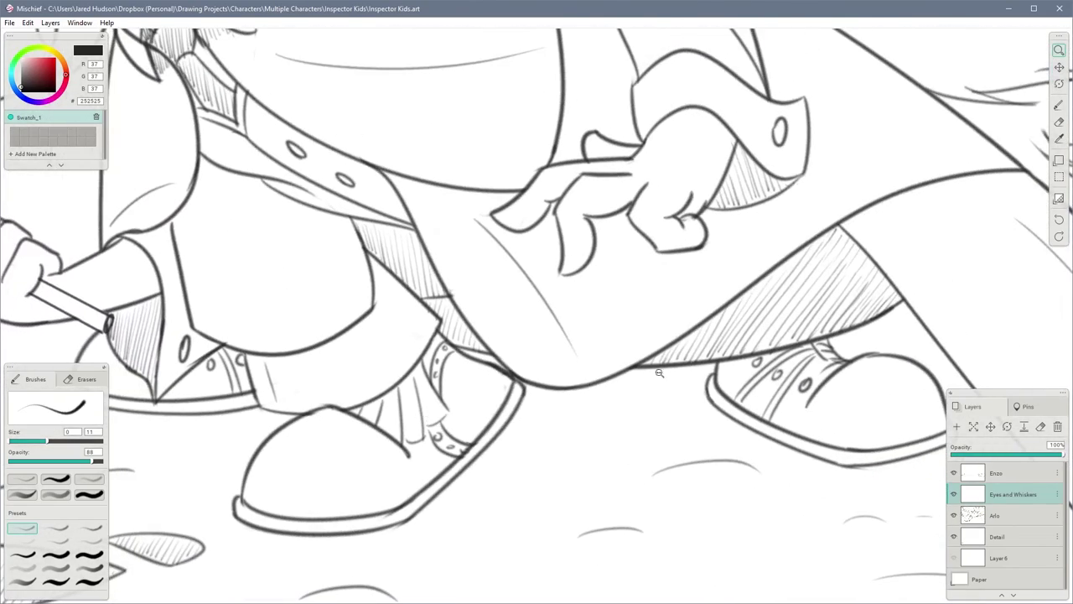
{"action": "scroll", "coordinate": [849, 309], "scroll_direction": "down", "scroll_amount": 2}
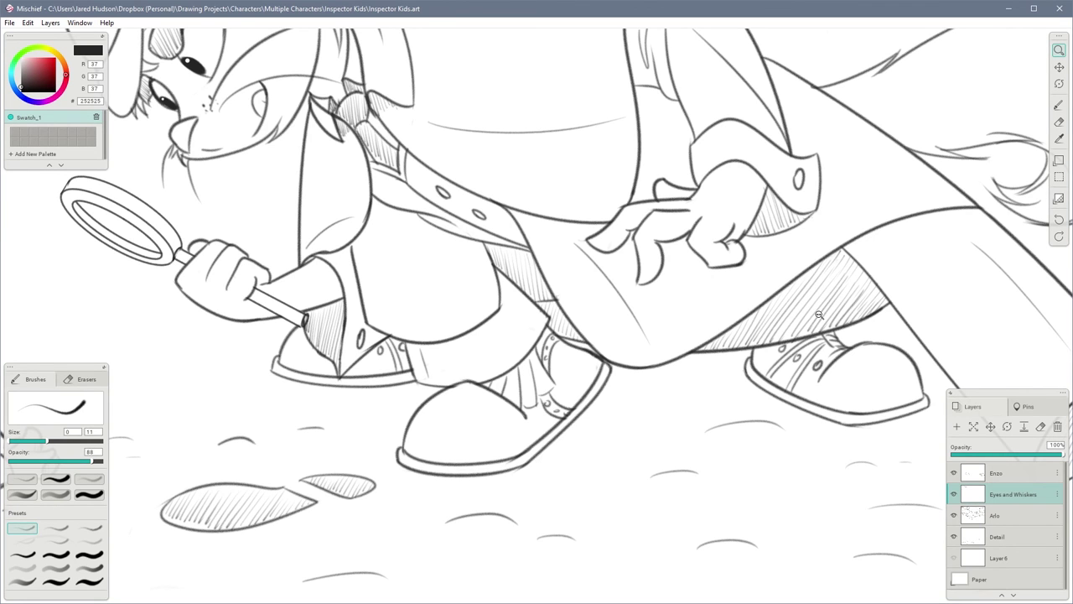
Pan back to the upper cat's head and hat, zooming out to show both cats and the umbrella
{"action": "key", "text": "space"}
{"action": "mouse_move", "coordinate": [568, 137]}
{"action": "left_mouse_down"}
{"action": "mouse_move", "coordinate": [596, 232]}
{"action": "mouse_move", "coordinate": [656, 352]}
{"action": "mouse_move", "coordinate": [621, 320]}
{"action": "mouse_move", "coordinate": [697, 288]}
{"action": "mouse_move", "coordinate": [671, 378]}
{"action": "left_mouse_up"}
{"action": "left_click_drag", "start_coordinate": [751, 258], "coordinate": [693, 356]}
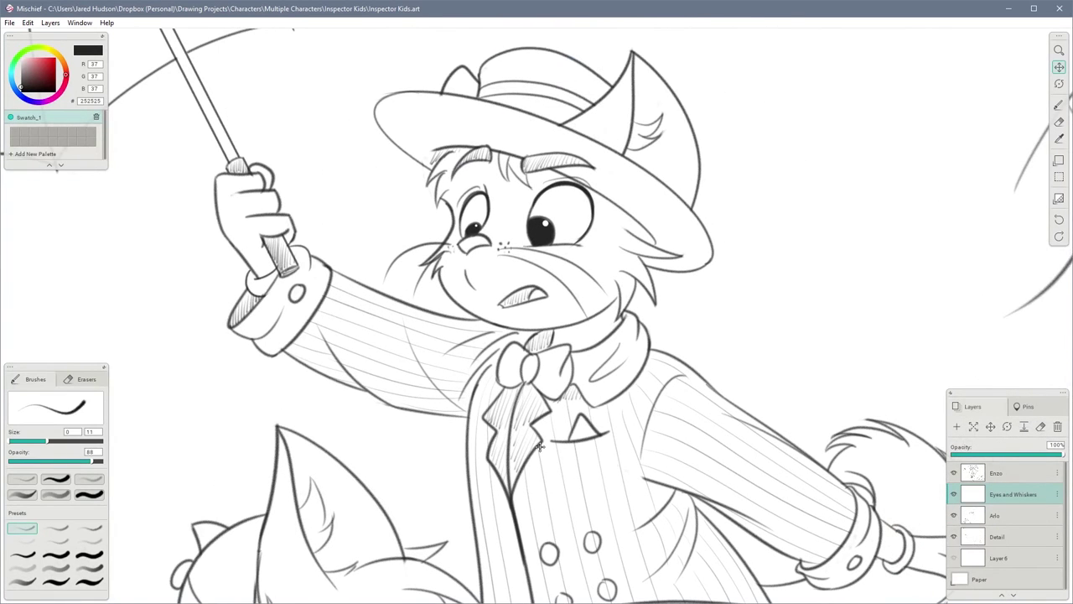
{"action": "key", "text": "z"}
{"action": "scroll", "coordinate": [796, 389], "scroll_direction": "down", "scroll_amount": 5}
{"action": "left_click_drag", "start_coordinate": [796, 389], "coordinate": [599, 248]}
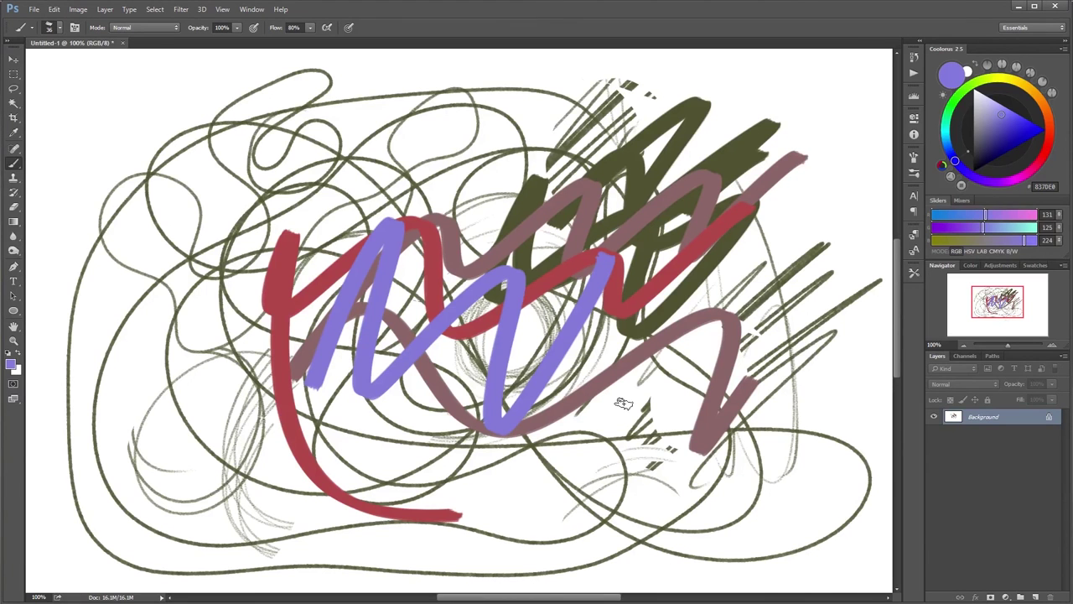
Paint thick purple sweeps across the canvas, then add empty Layer 1 and reselect Background
{"action": "mouse_move", "coordinate": [545, 228]}
{"action": "left_mouse_down"}
{"action": "mouse_move", "coordinate": [487, 298]}
{"action": "mouse_move", "coordinate": [587, 226]}
{"action": "left_mouse_up"}
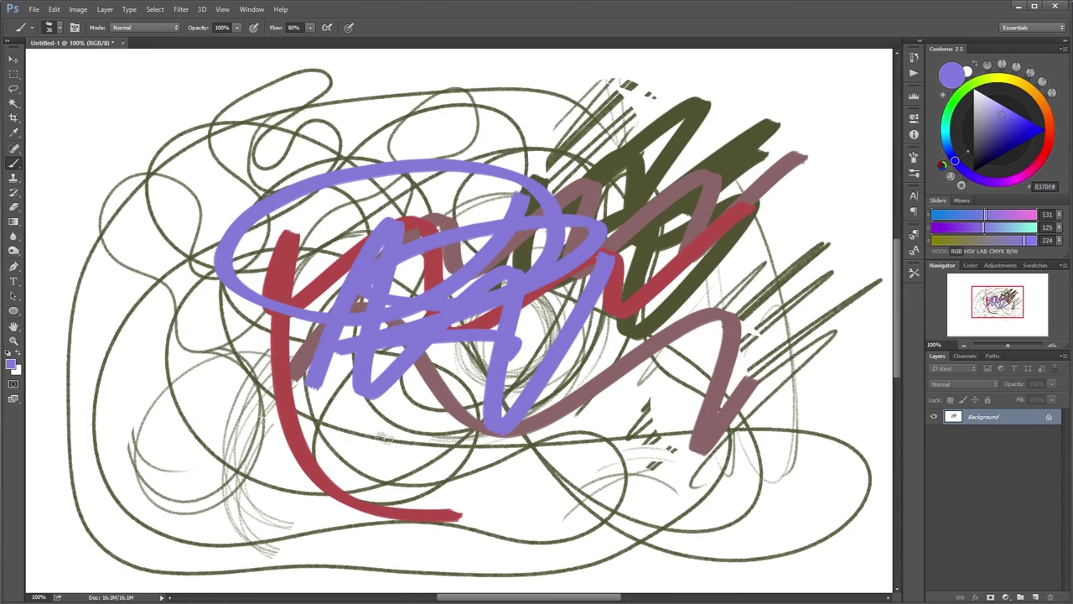
{"action": "mouse_move", "coordinate": [382, 436]}
{"action": "left_mouse_down"}
{"action": "mouse_move", "coordinate": [180, 520]}
{"action": "mouse_move", "coordinate": [101, 307]}
{"action": "mouse_move", "coordinate": [176, 91]}
{"action": "mouse_move", "coordinate": [788, 236]}
{"action": "left_mouse_up"}
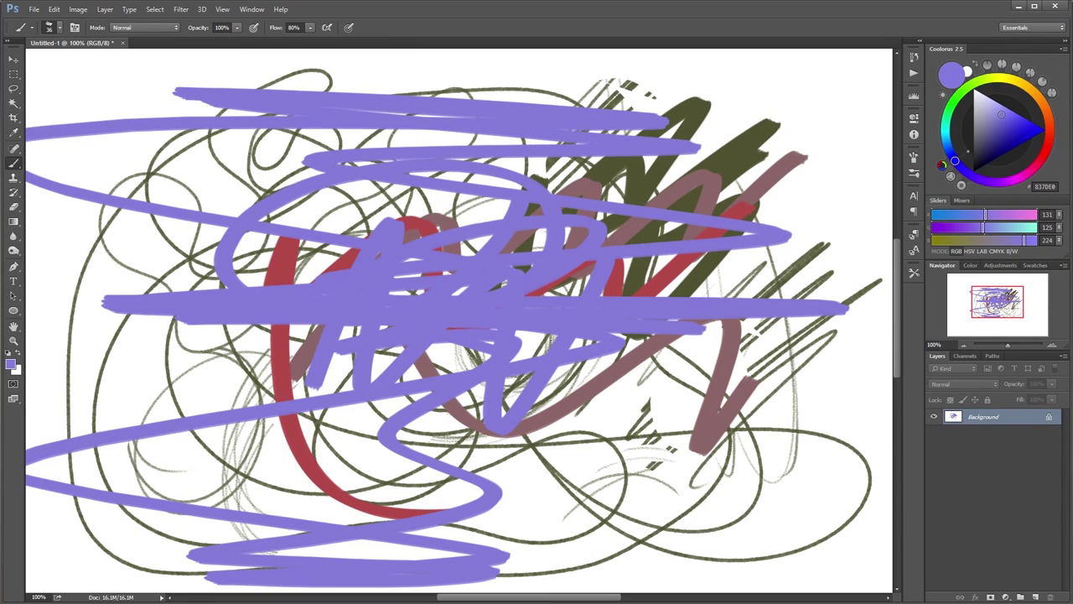
{"action": "left_click", "coordinate": [1036, 596]}
{"action": "left_click", "coordinate": [1006, 431]}
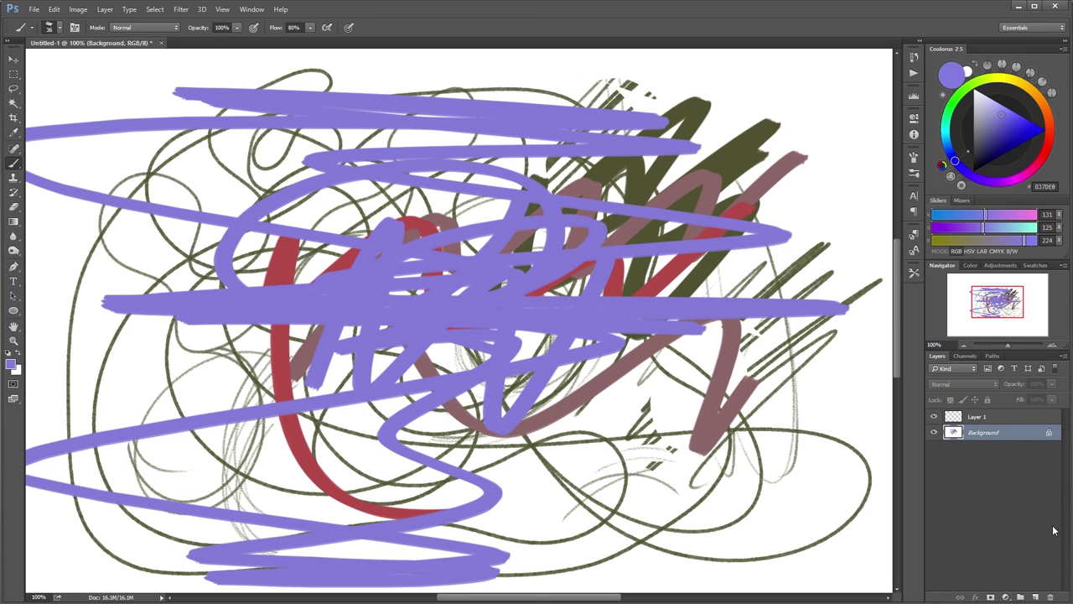
Delete the scribbled Background layer and make white the foreground colour with D and X
{"action": "left_click", "coordinate": [1050, 596]}
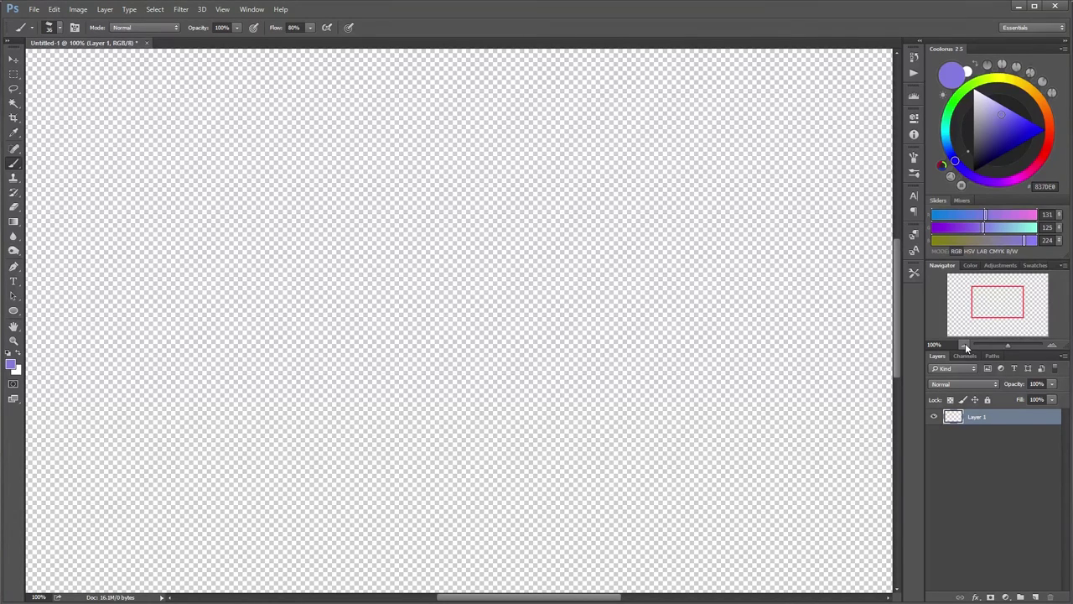
{"action": "key", "text": "d"}
{"action": "key", "text": "x"}
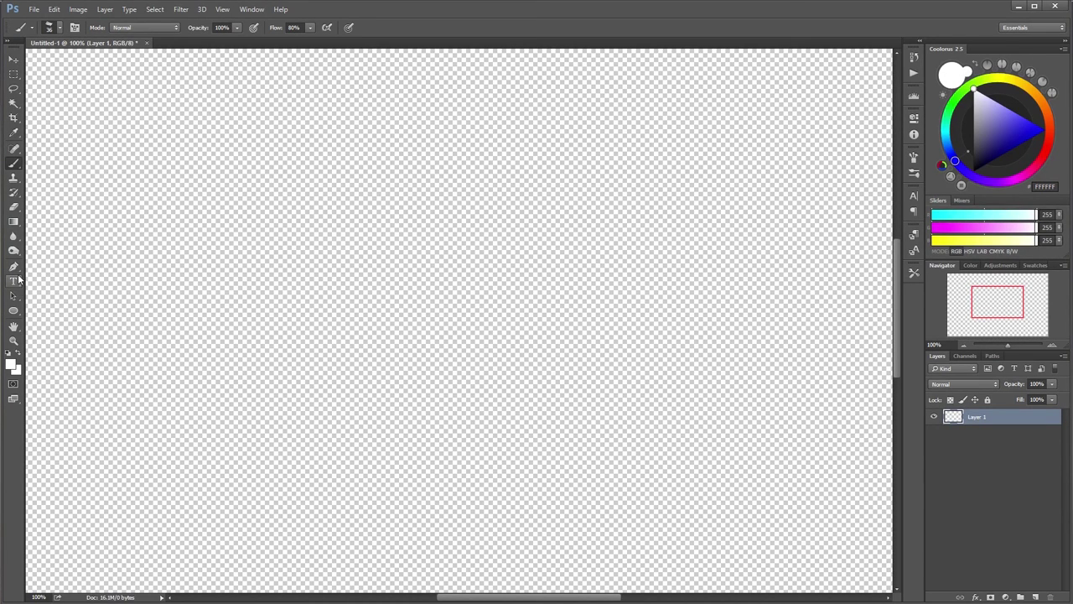
Fill Layer 1 solid white with the Paint Bucket Tool and zoom the view out to 50%
{"action": "left_click", "coordinate": [13, 221]}
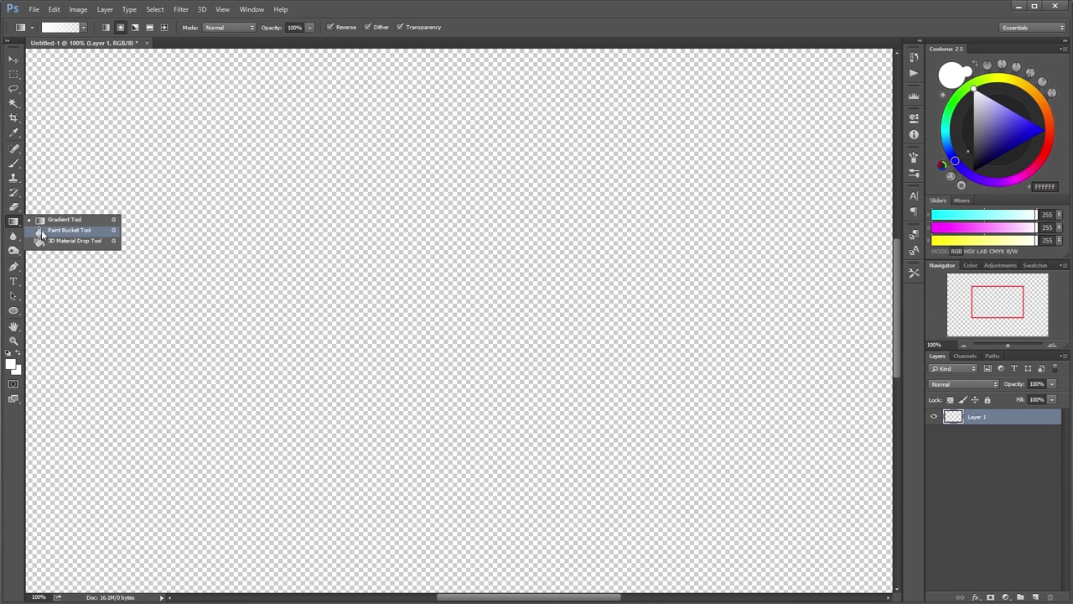
{"action": "left_click", "coordinate": [42, 232]}
{"action": "left_click", "coordinate": [557, 165]}
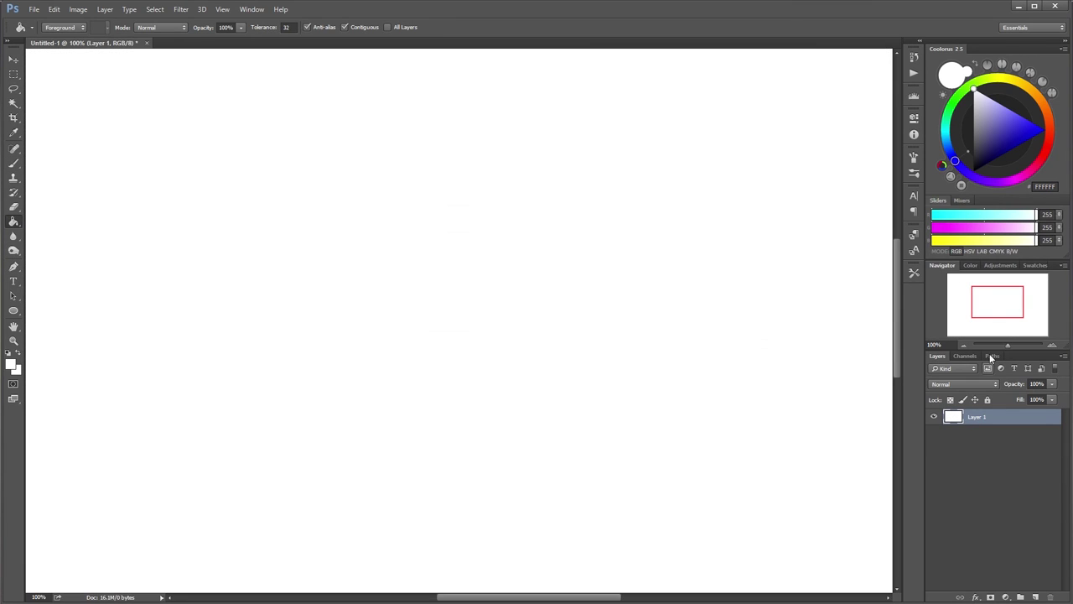
{"action": "left_click", "coordinate": [965, 345]}
{"action": "left_click", "coordinate": [965, 344]}
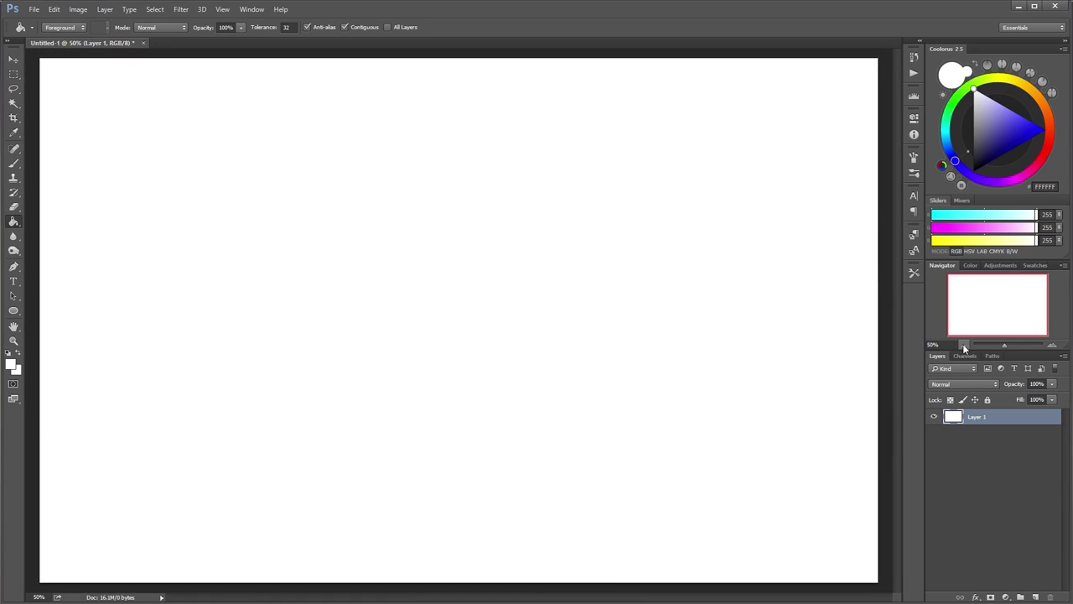